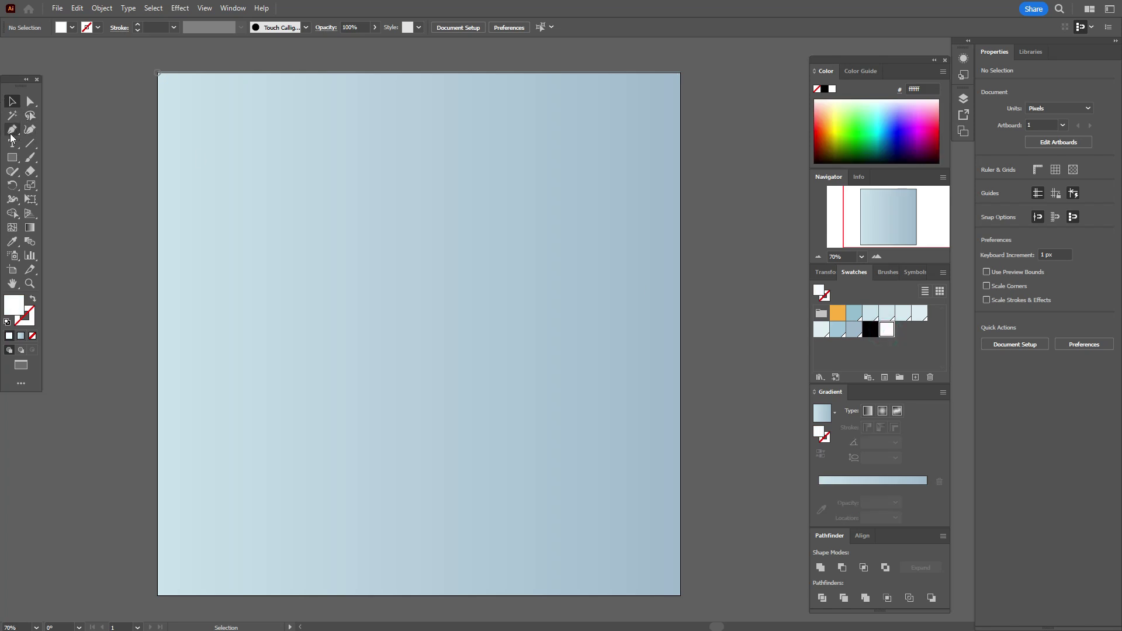
Draw a straight vertical line with the Pen tool in the artboard's upper middle, ending at about X 477, Y 363 px
left_click(11, 134)
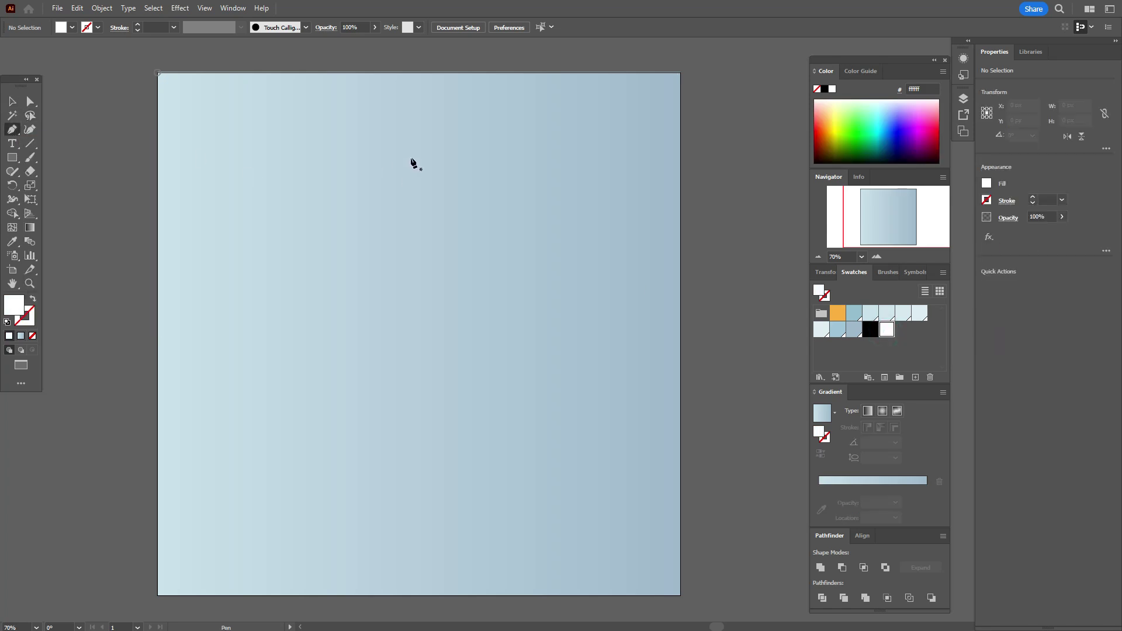
left_click(406, 137)
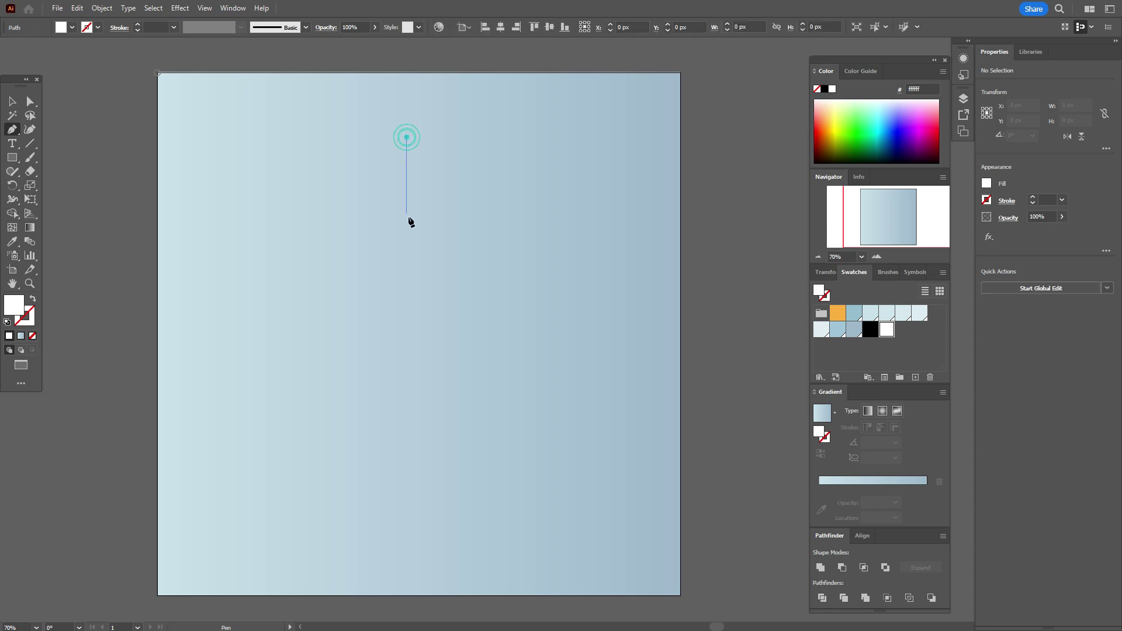
left_click(407, 262)
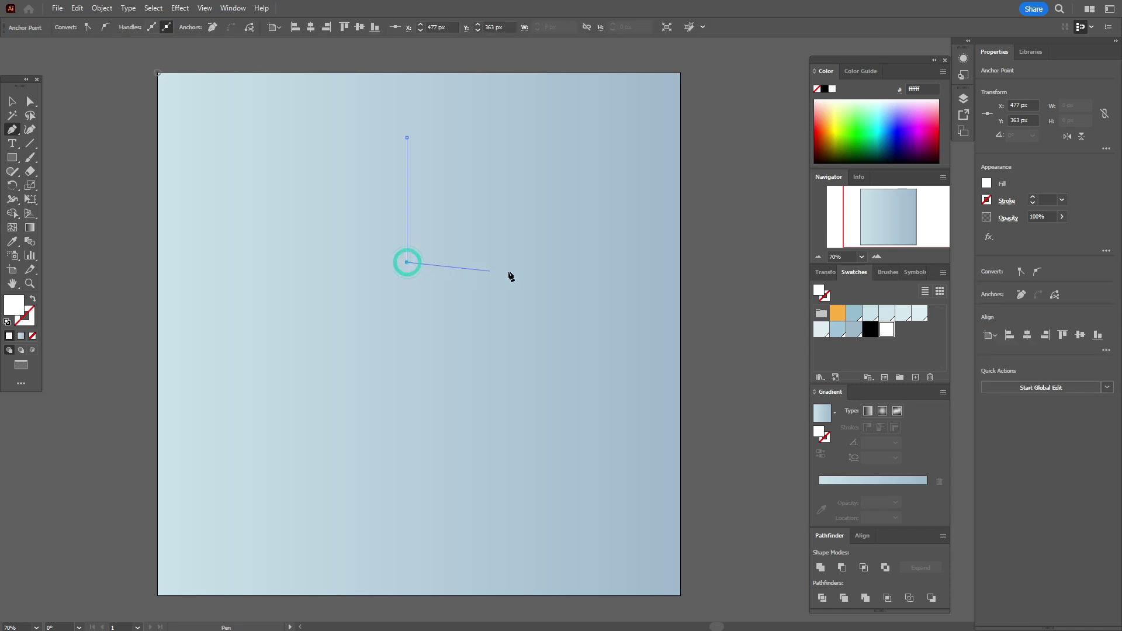
key("Escape")
Apply the round Touch Calligraphic brush with a 1.5 pt stroke to the vertical line and shift the line slightly left
left_click(882, 271)
left_click(881, 294)
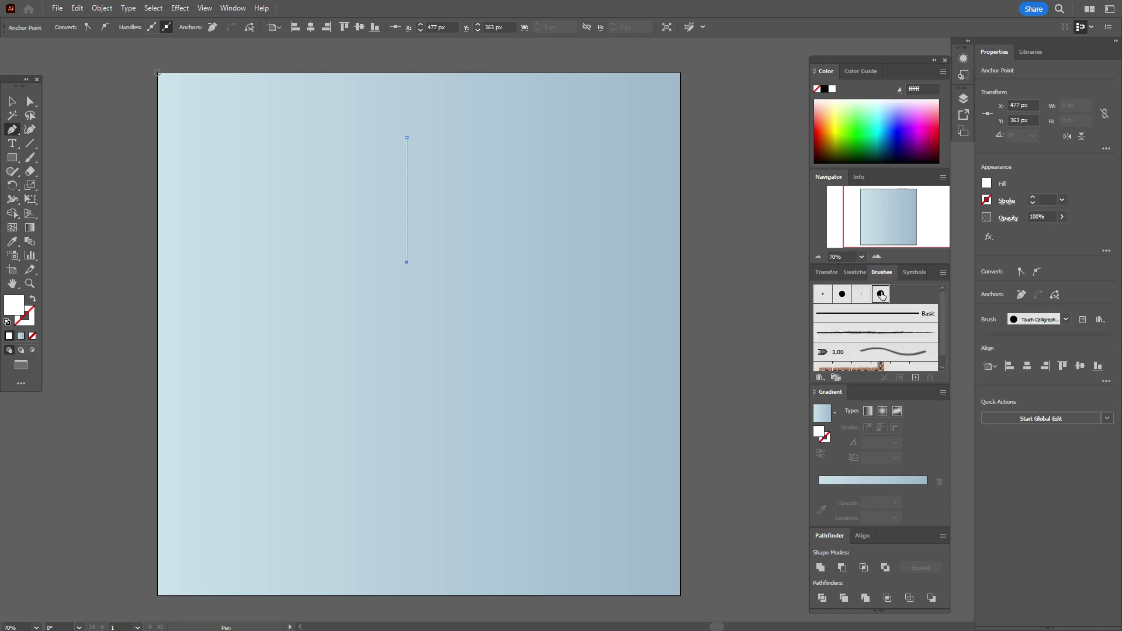
double_click(1041, 199)
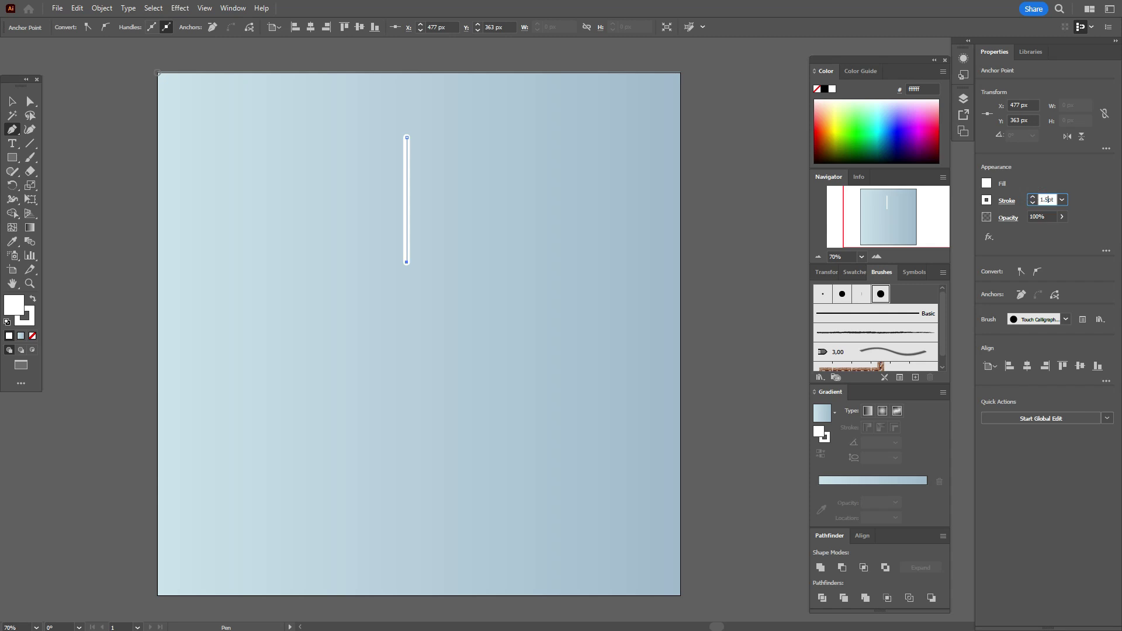
key("Return")
left_click(12, 101)
left_click(65, 131)
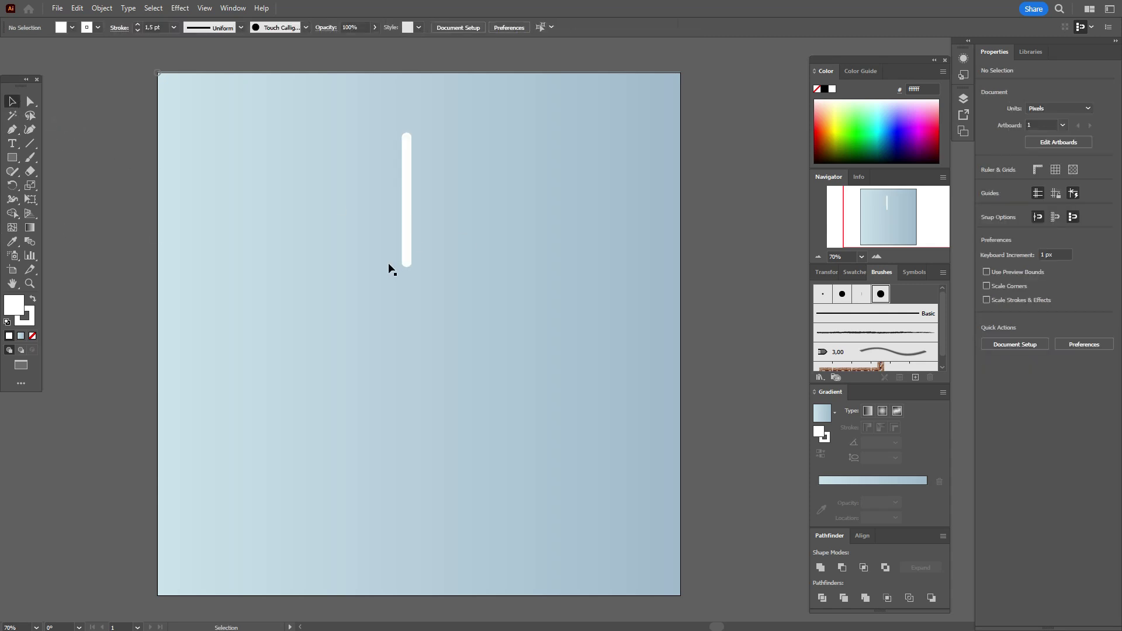
left_click_drag(407, 244, 399, 246)
left_click(133, 209)
Draw three parallel diagonal branches with the Pen tool, sloping down to the stem from its left side and getting shorter toward the tip
key("p")
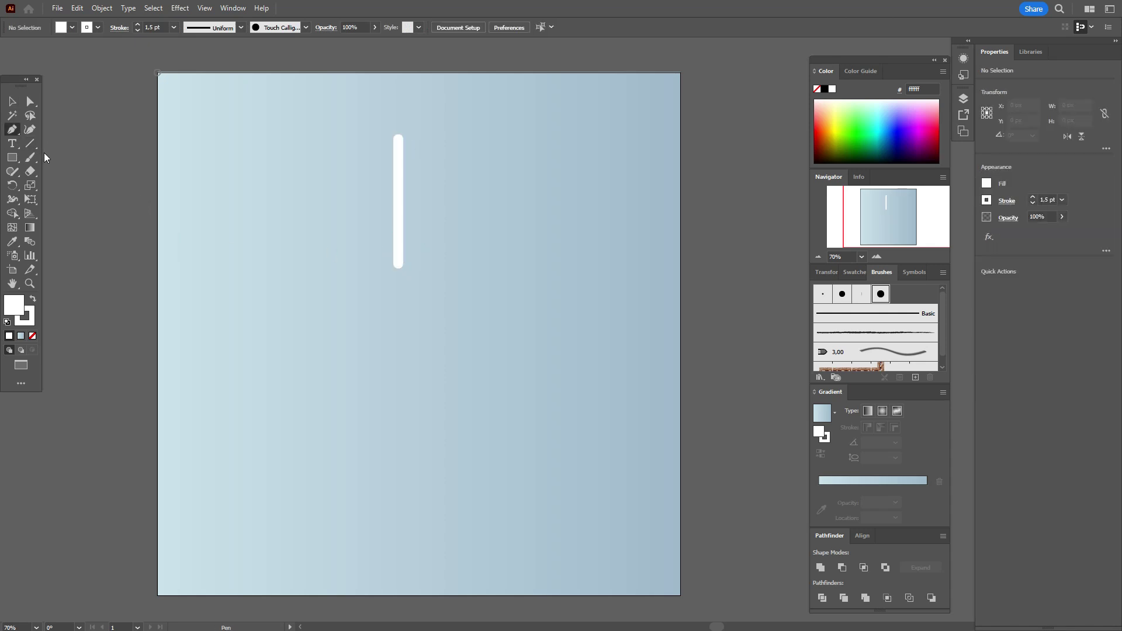
left_click(349, 173)
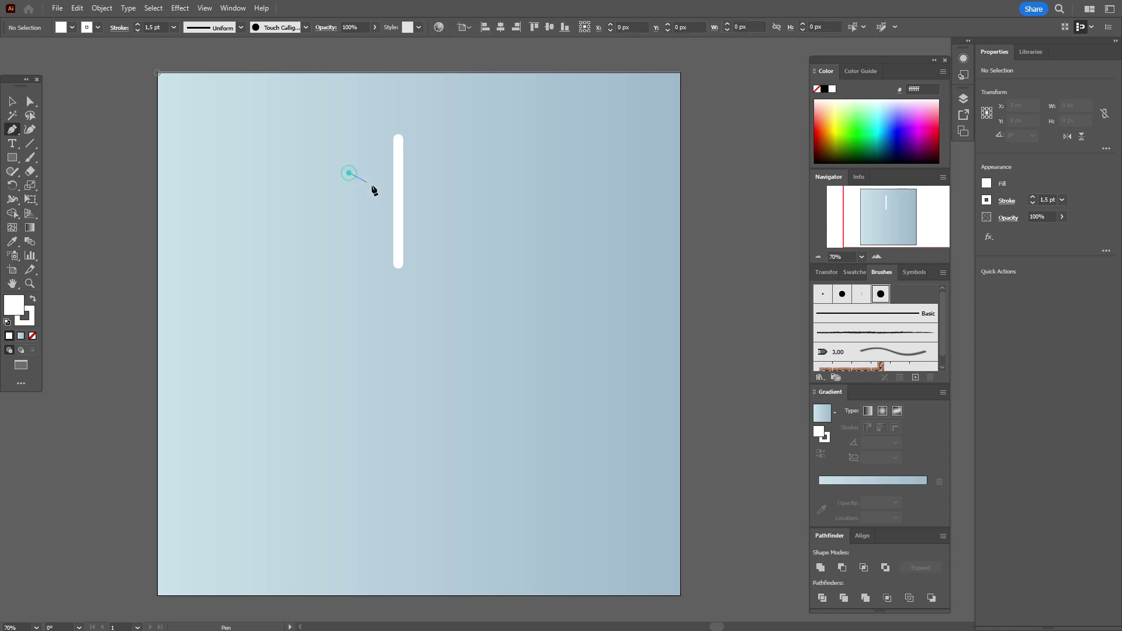
left_click(396, 210)
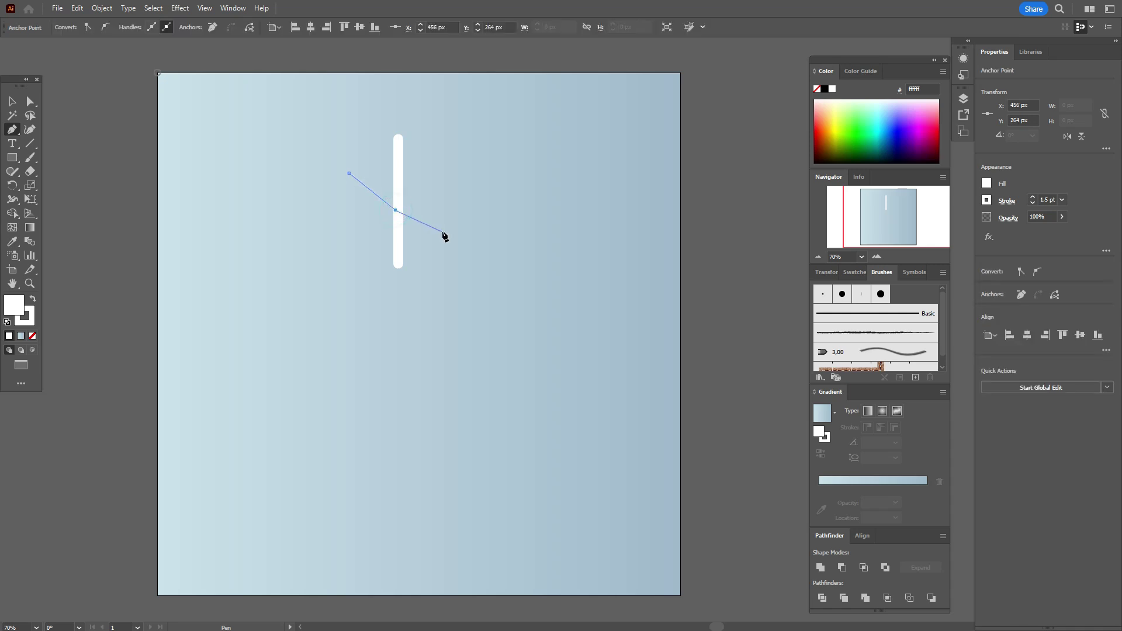
left_click(372, 164)
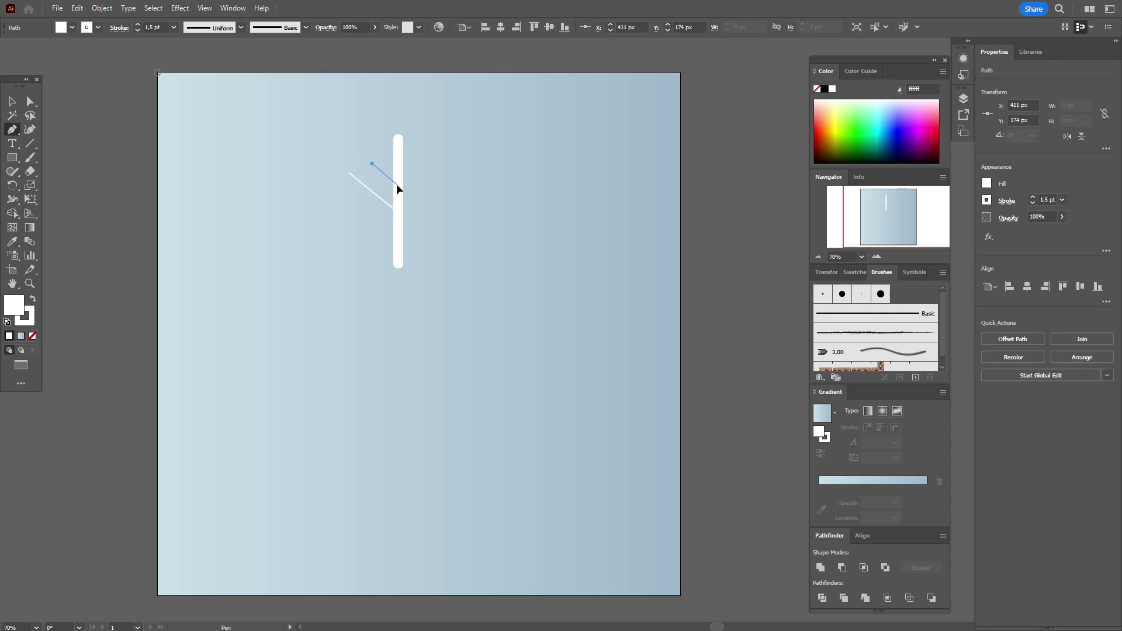
left_click(396, 184)
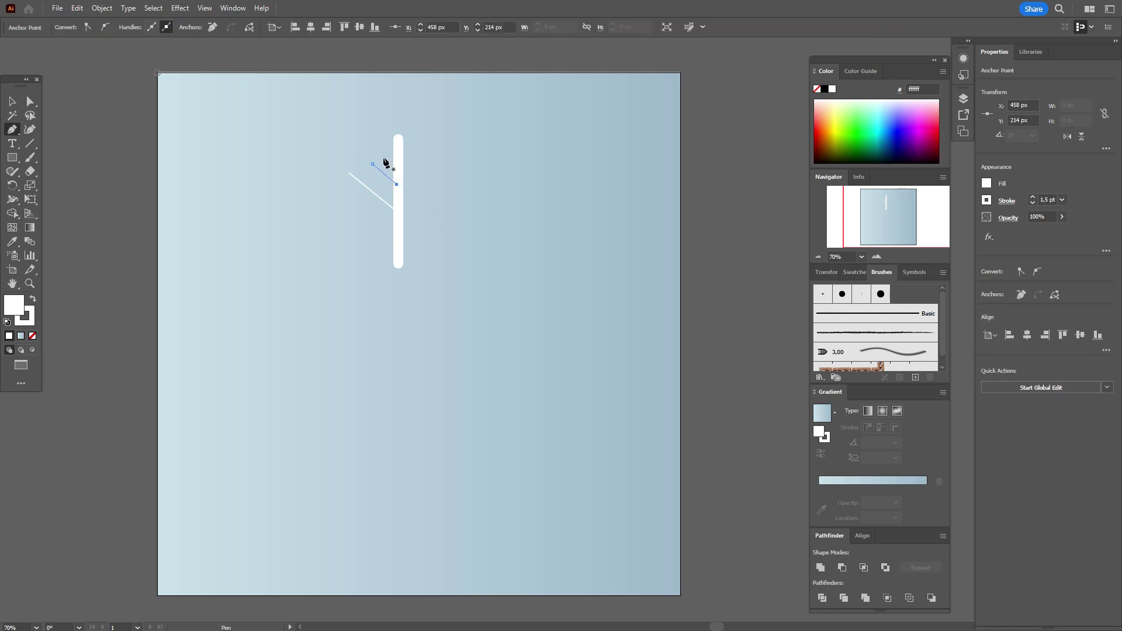
left_click(384, 143)
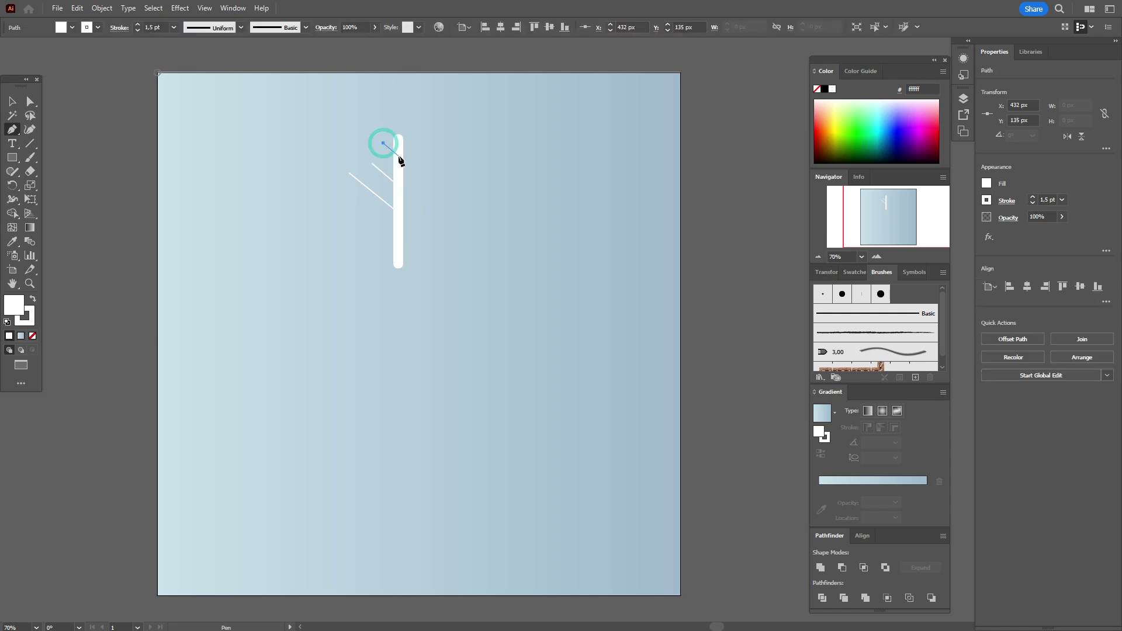
left_click(398, 156)
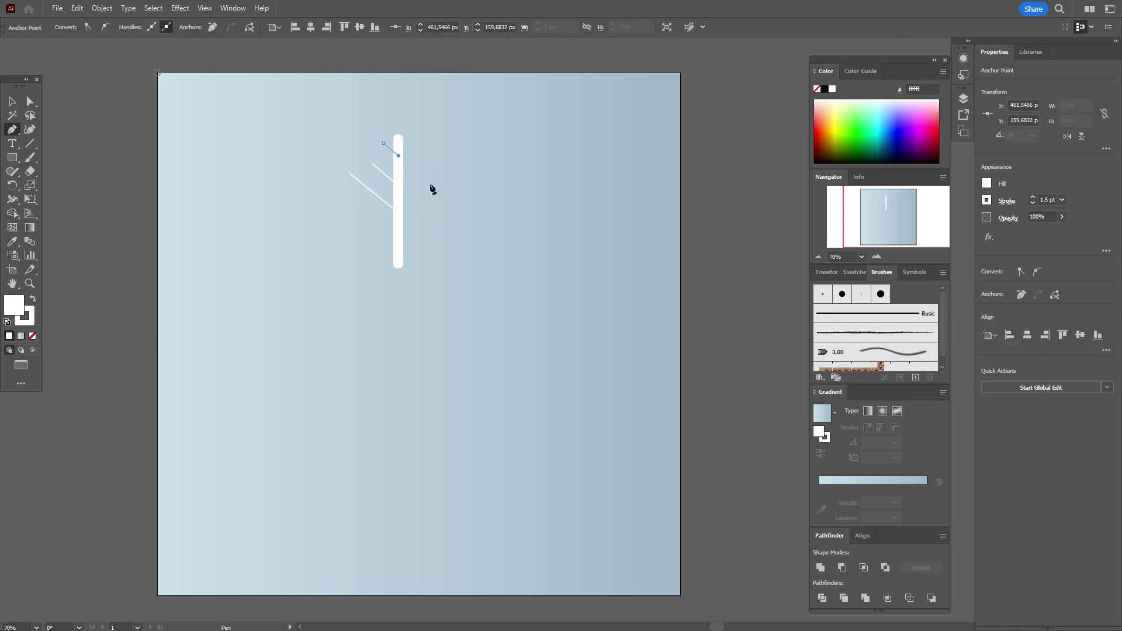
left_click(12, 101)
left_click(81, 116)
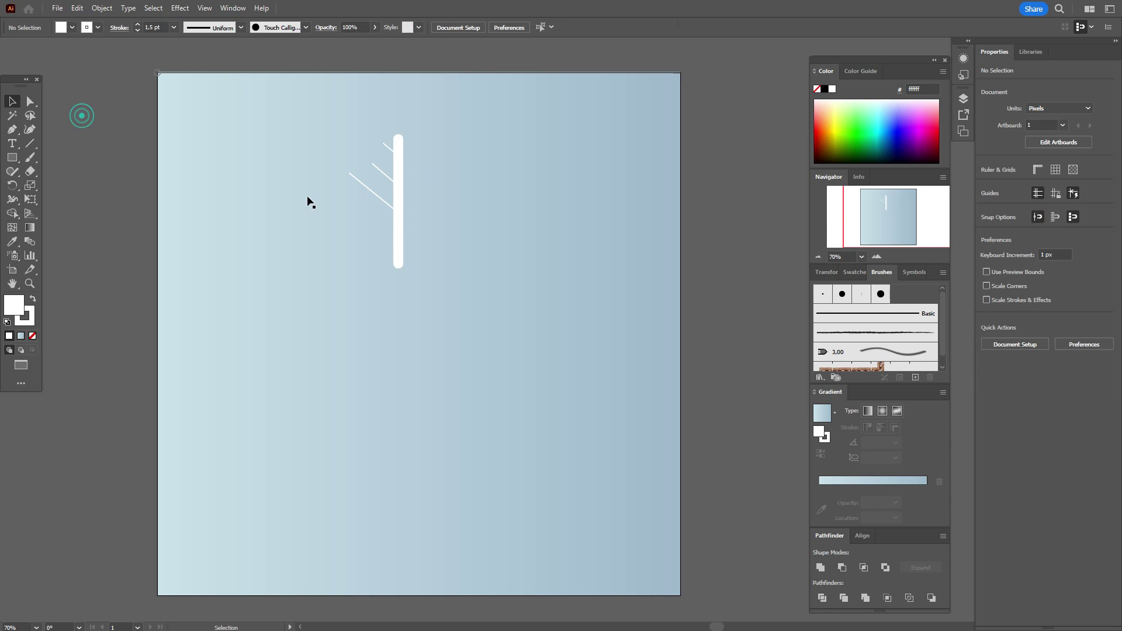
Adjust the middle branch's horizontal position so that its inner end overlaps the stem
left_click(387, 179)
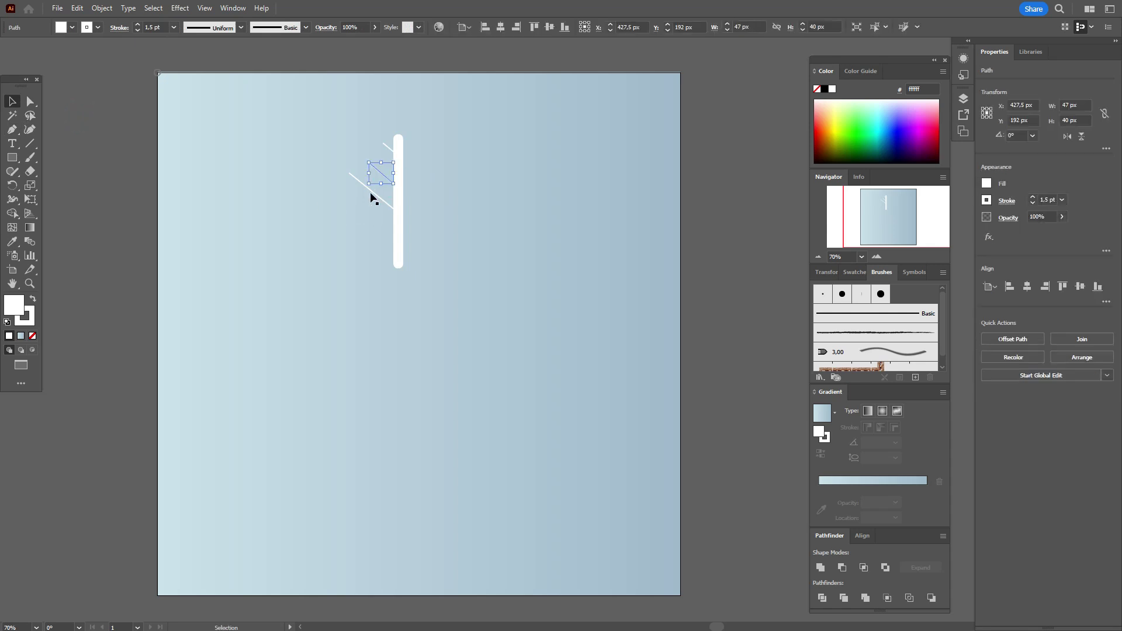
left_click(147, 181)
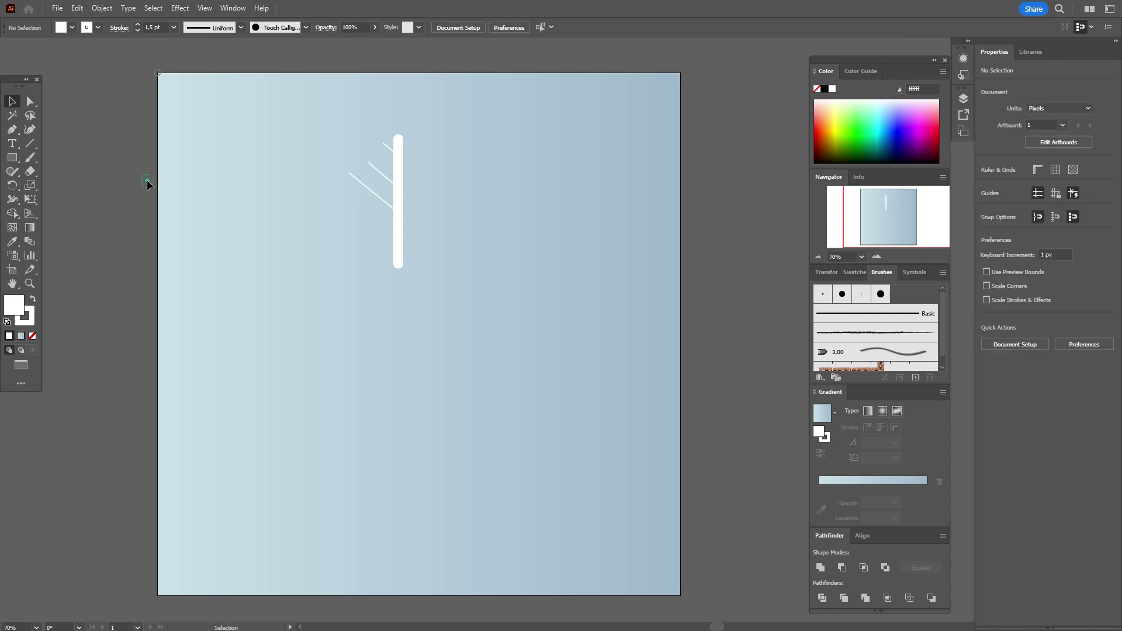
left_click(383, 172)
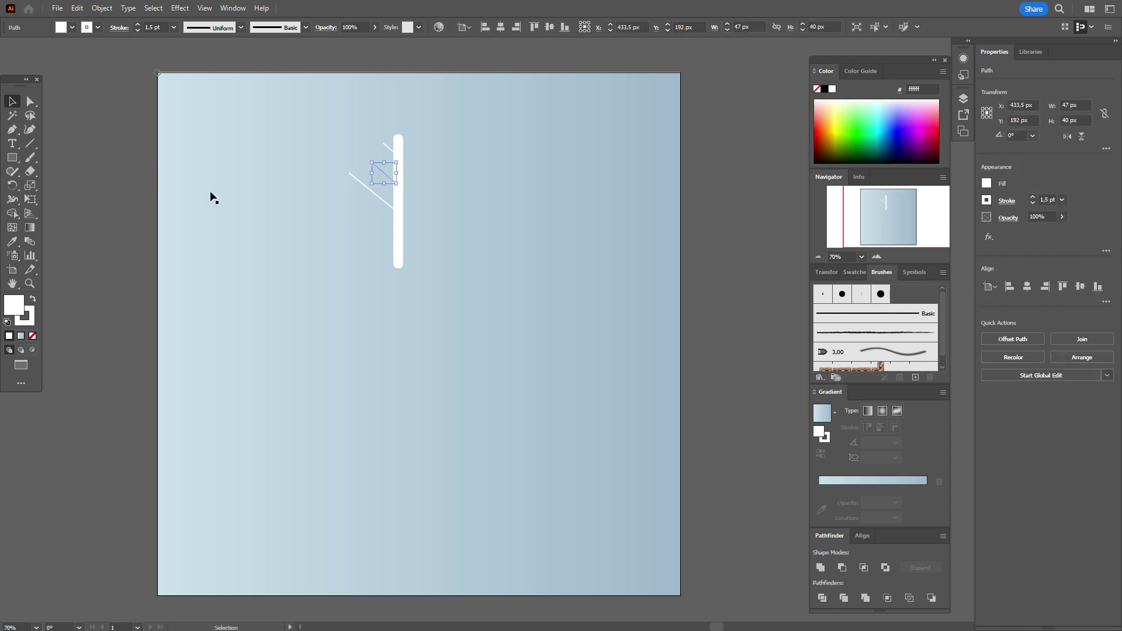
Apply the round Touch Calligraphic brush with a 1.5 pt stroke to all three diagonal branches
left_click(376, 195, "shift")
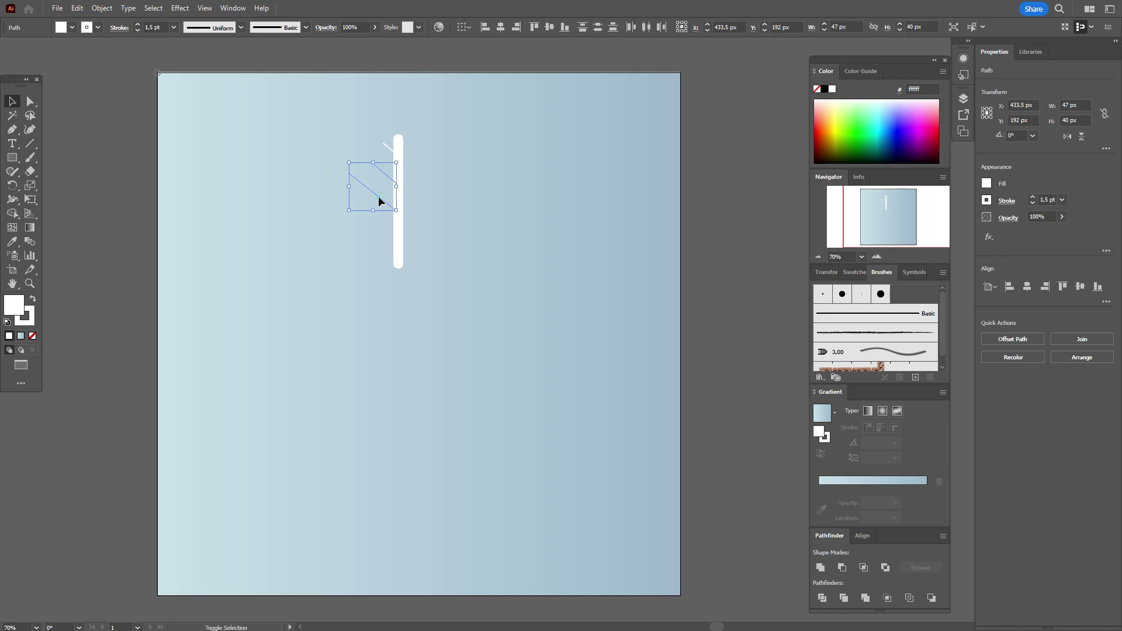
left_click(390, 150, "shift")
left_click(881, 294)
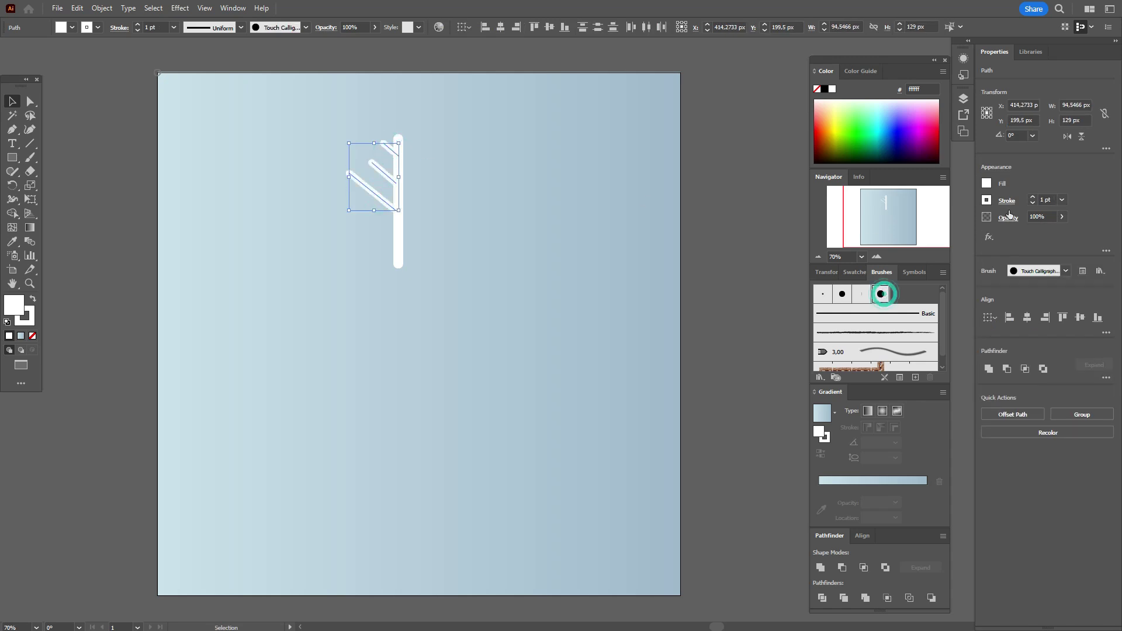
double_click(1044, 199)
left_click(1044, 199)
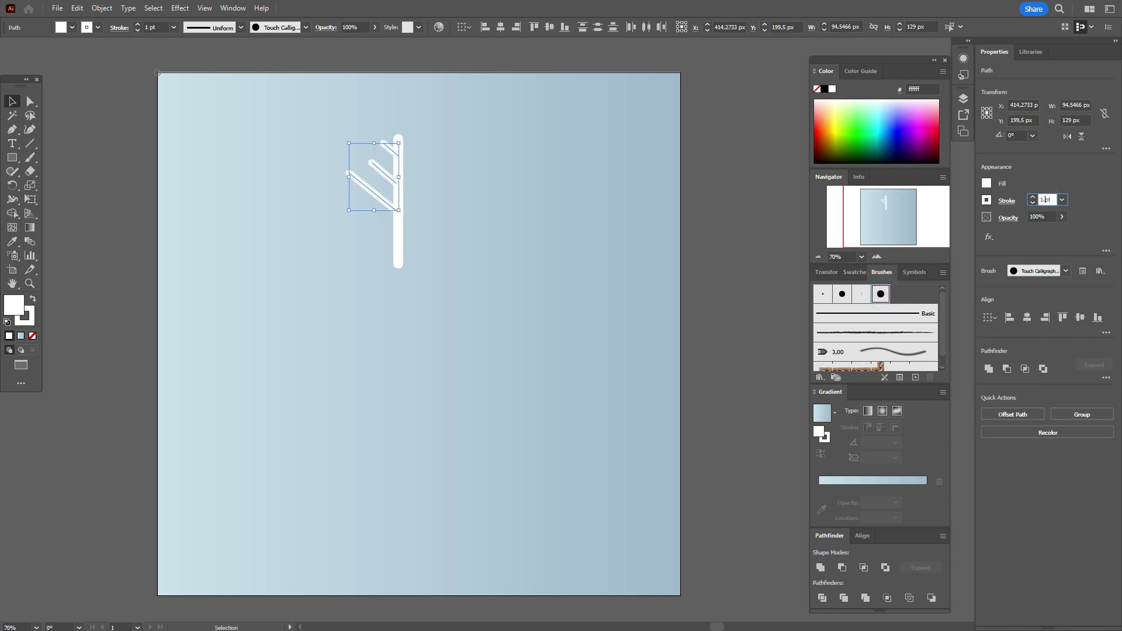
type(".5")
key("Return")
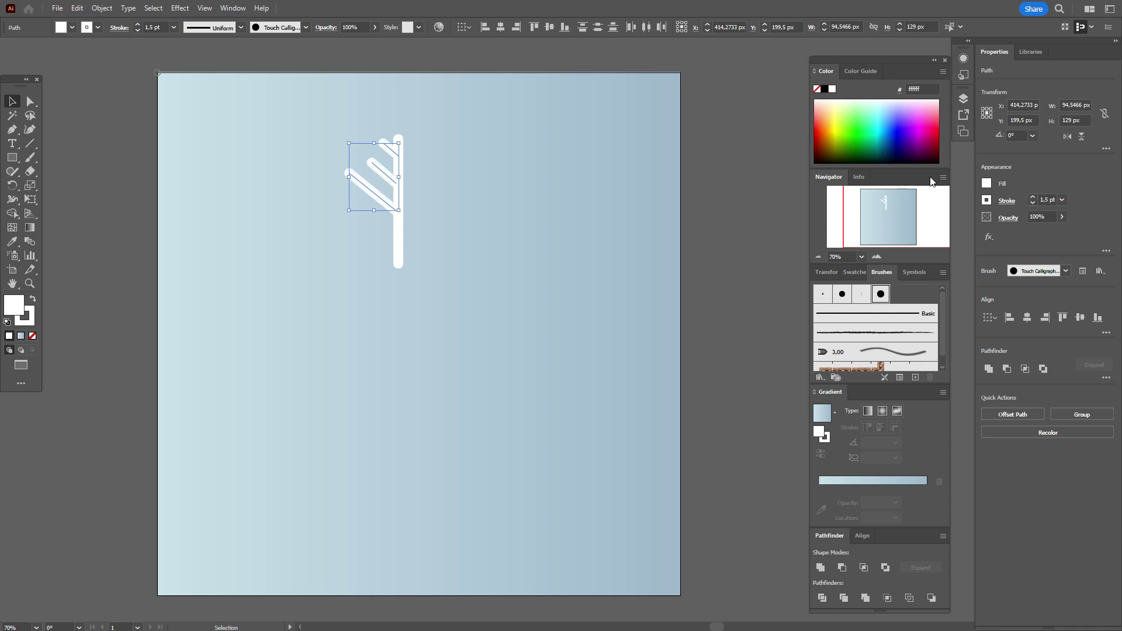
left_click(735, 215)
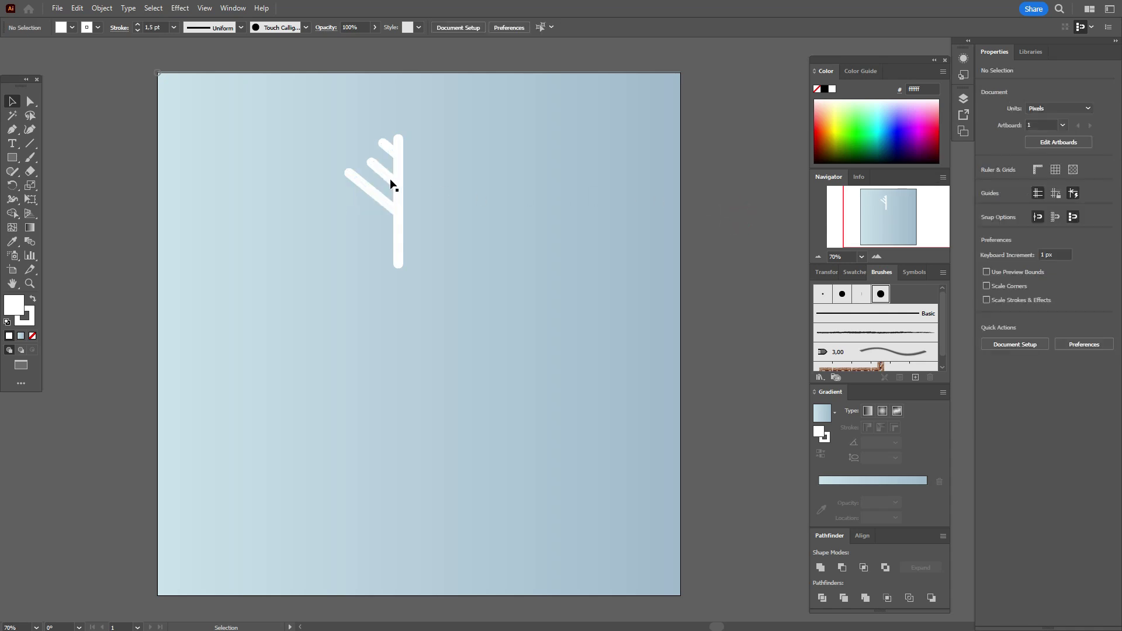
Shorten the top and middle branches by moving their outer anchor points inward, the top one to about X 439, Y 142 px
left_click(382, 199)
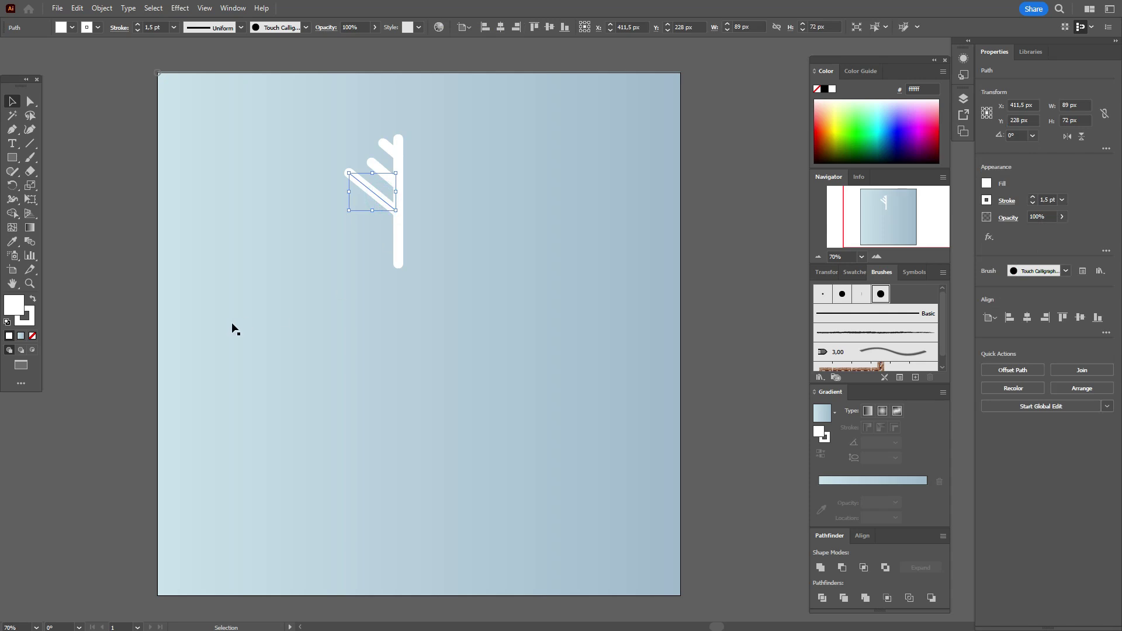
left_click(30, 283)
left_click(401, 220)
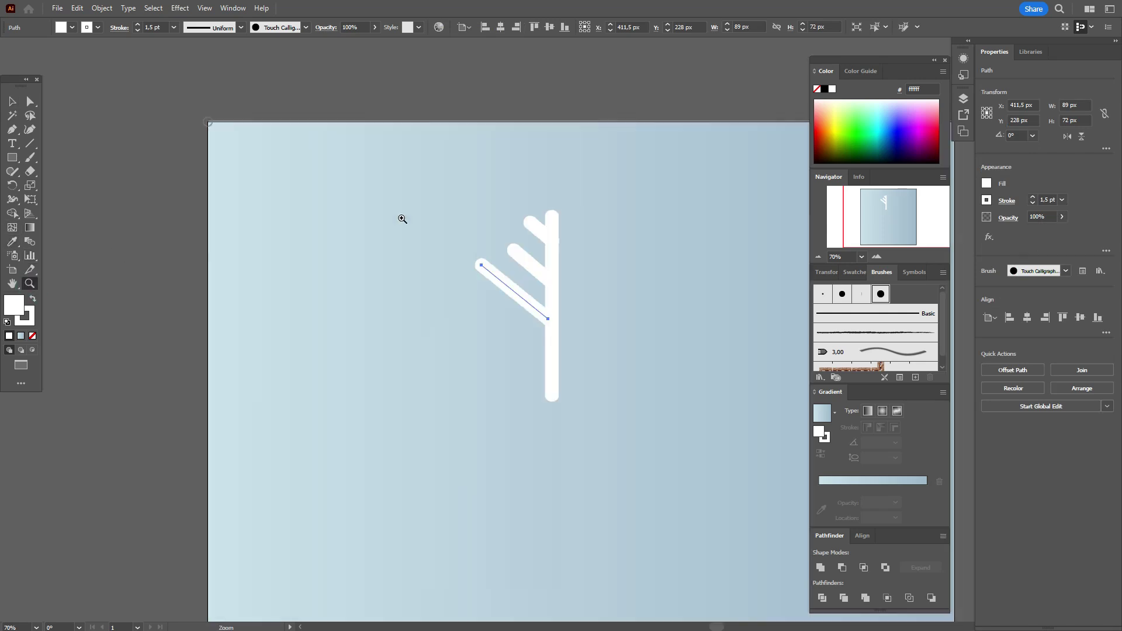
left_click(579, 292)
left_click(28, 103)
left_click(376, 174)
left_click(397, 163)
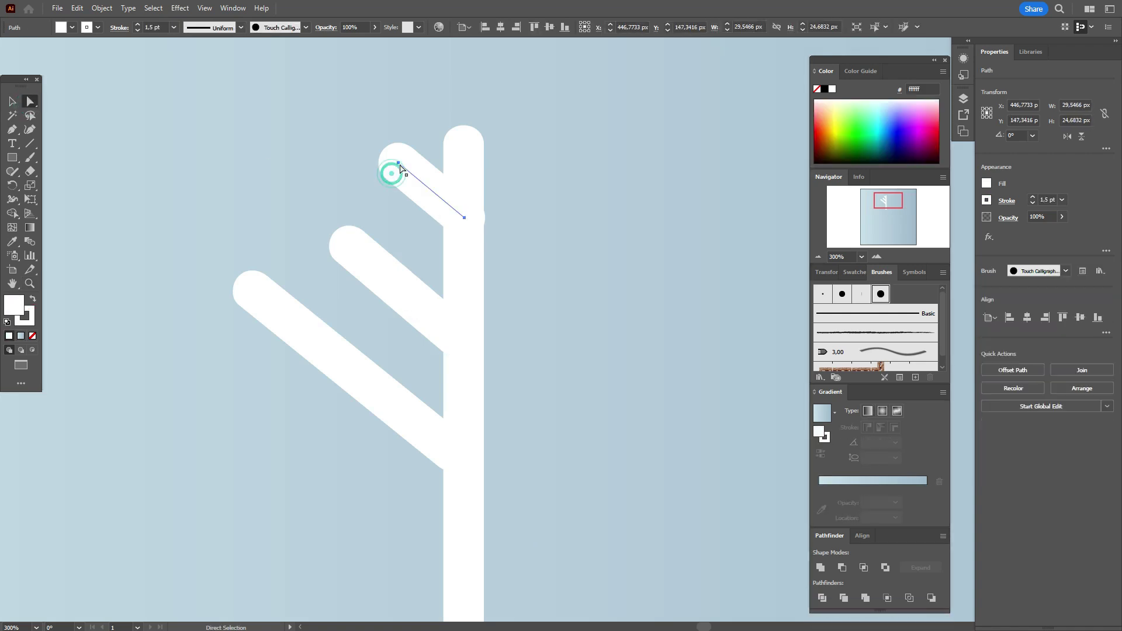
left_click_drag(399, 163, 415, 179)
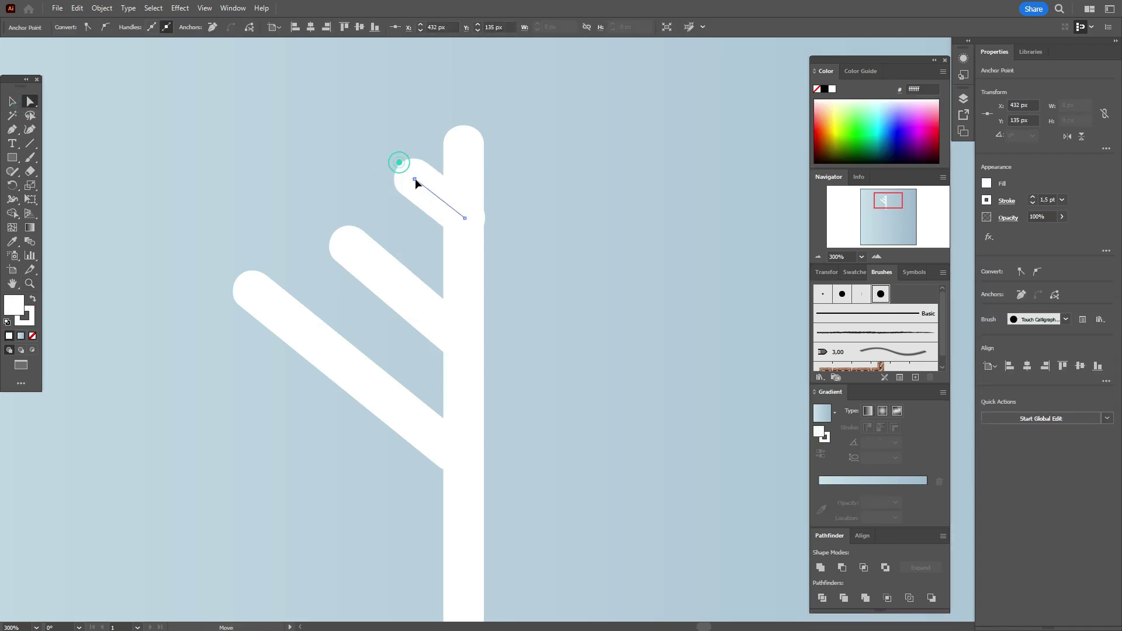
left_click(368, 261)
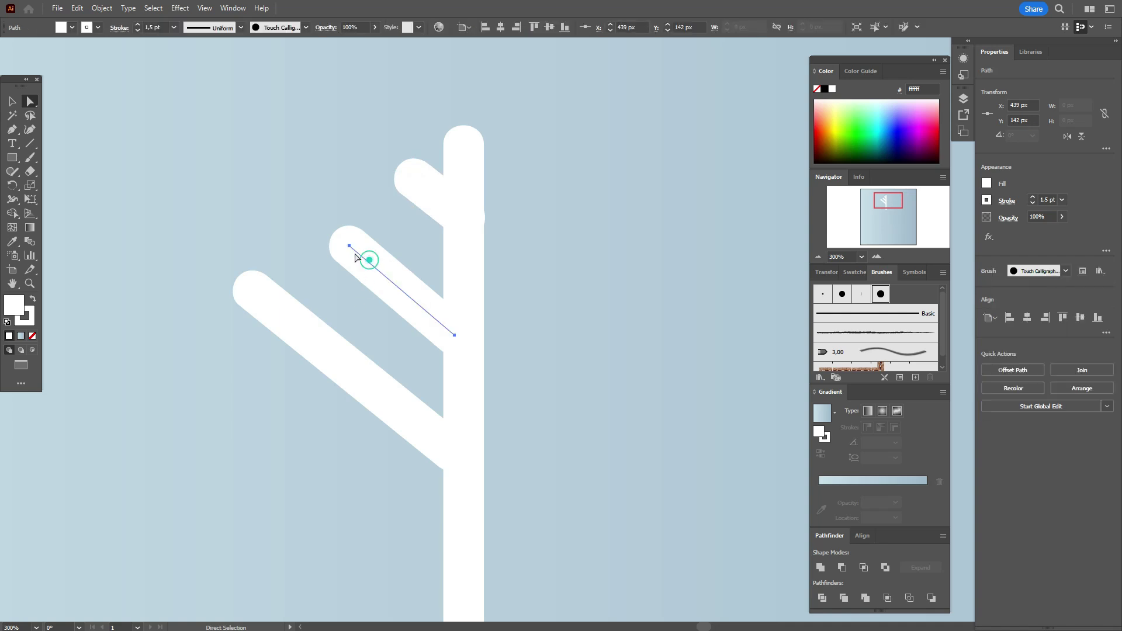
mouse_move(350, 248)
left_mouse_down()
mouse_move(377, 274)
mouse_move(352, 256)
left_mouse_up()
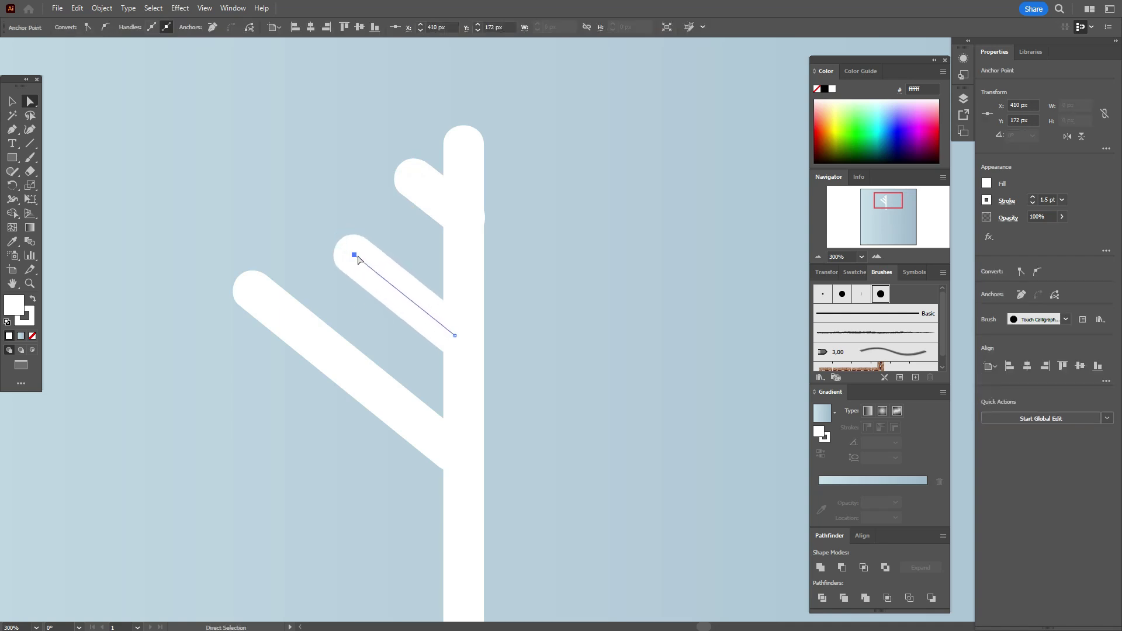
Pull the top branch's inner end inside the stem and shorten the lowest branch along its own direction from its outer end
left_click(472, 212)
left_click_drag(465, 219, 456, 209)
left_click(284, 321)
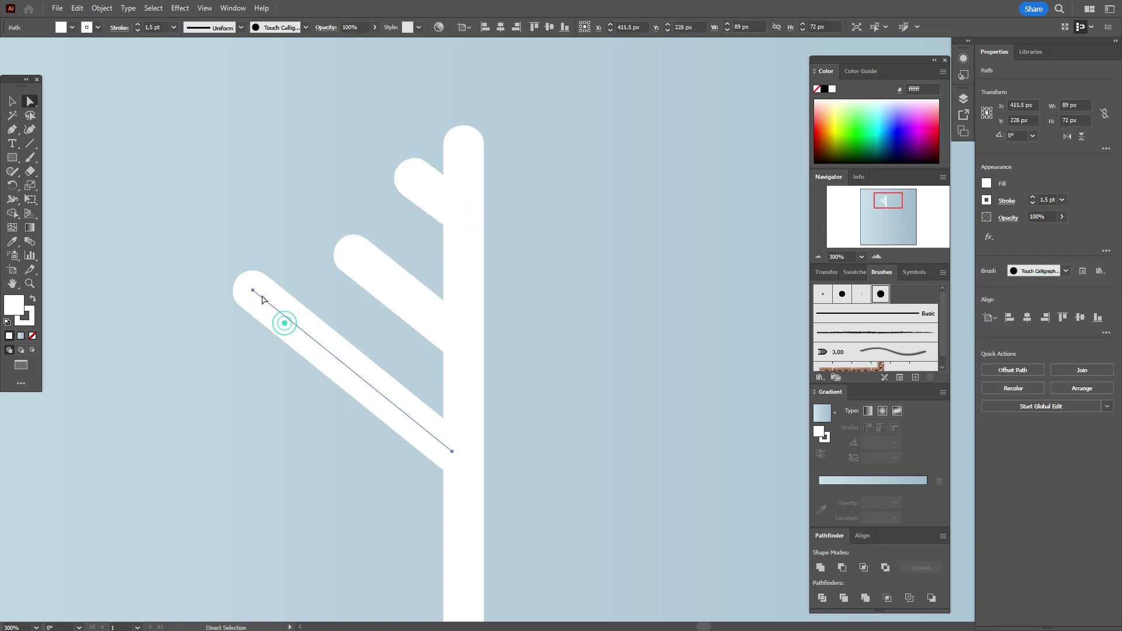
left_click(253, 291)
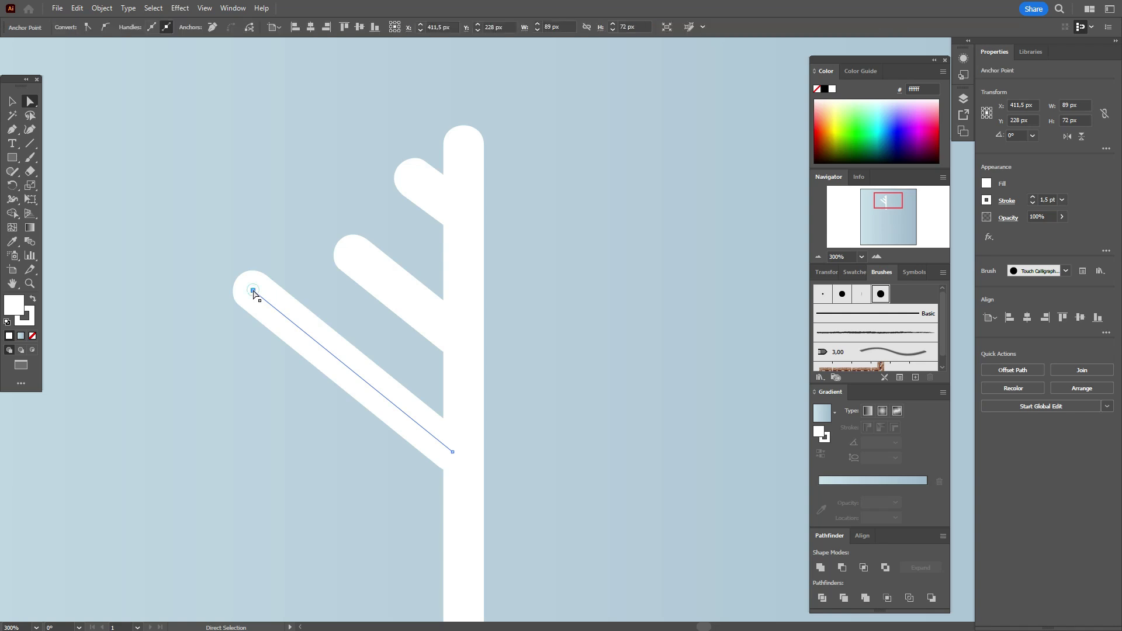
left_click_drag(253, 291, 275, 312)
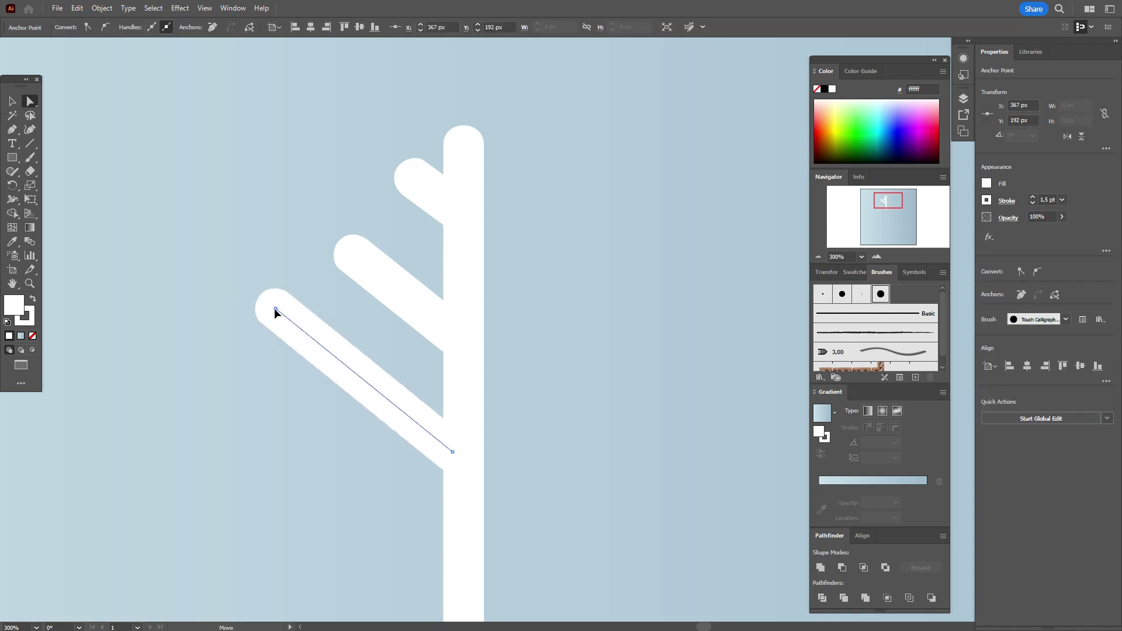
left_click_drag(274, 309, 296, 326)
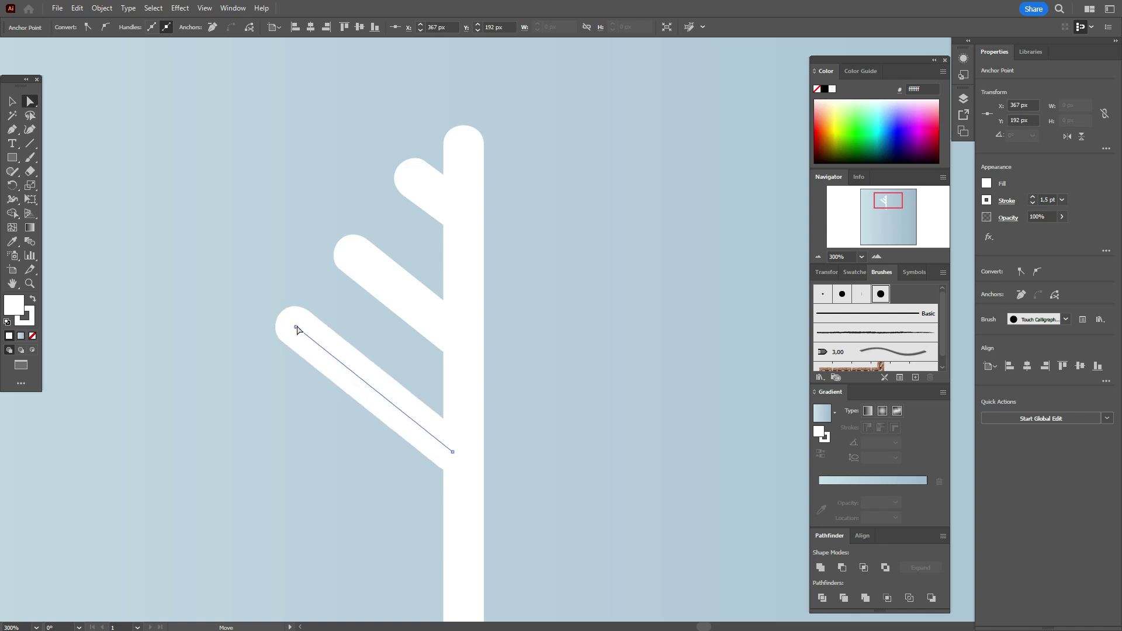
Shorten the middle branch further to an outer end at about X 419, Y 182 px, and trim the top branch slightly
left_click_drag(351, 253, 370, 267)
left_click(415, 179)
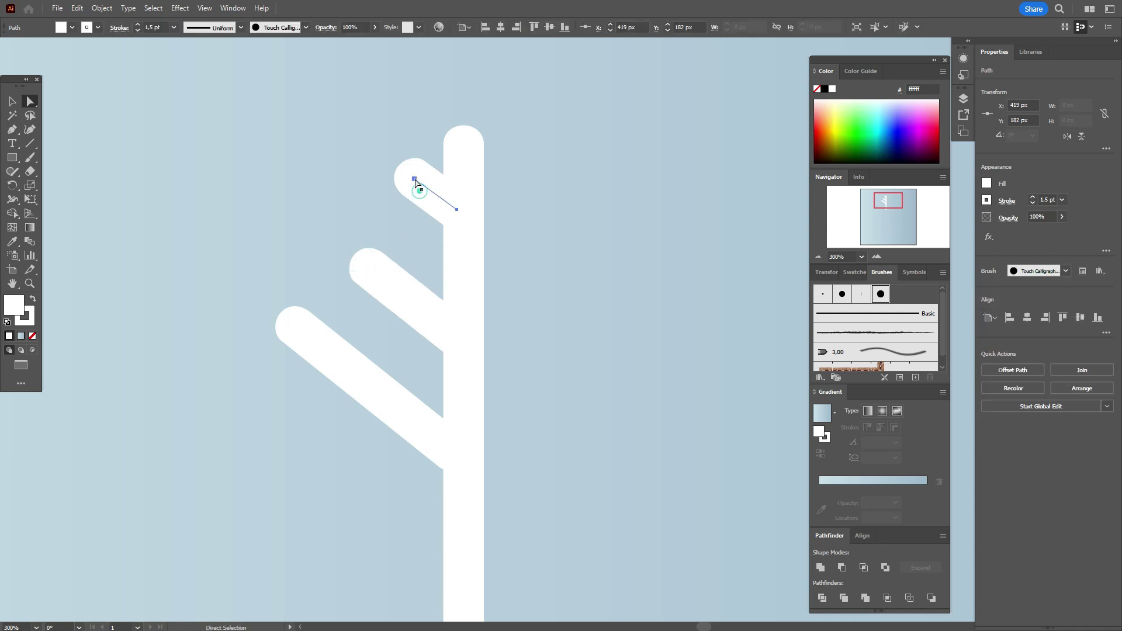
left_click_drag(415, 182, 421, 183)
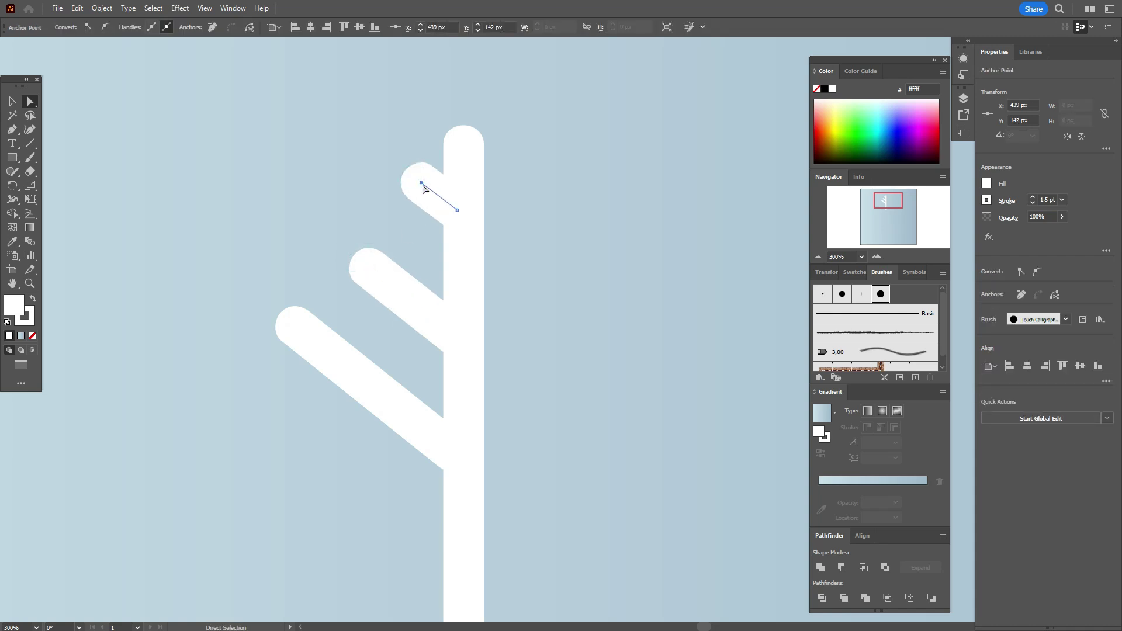
left_click(12, 101)
left_click(155, 120)
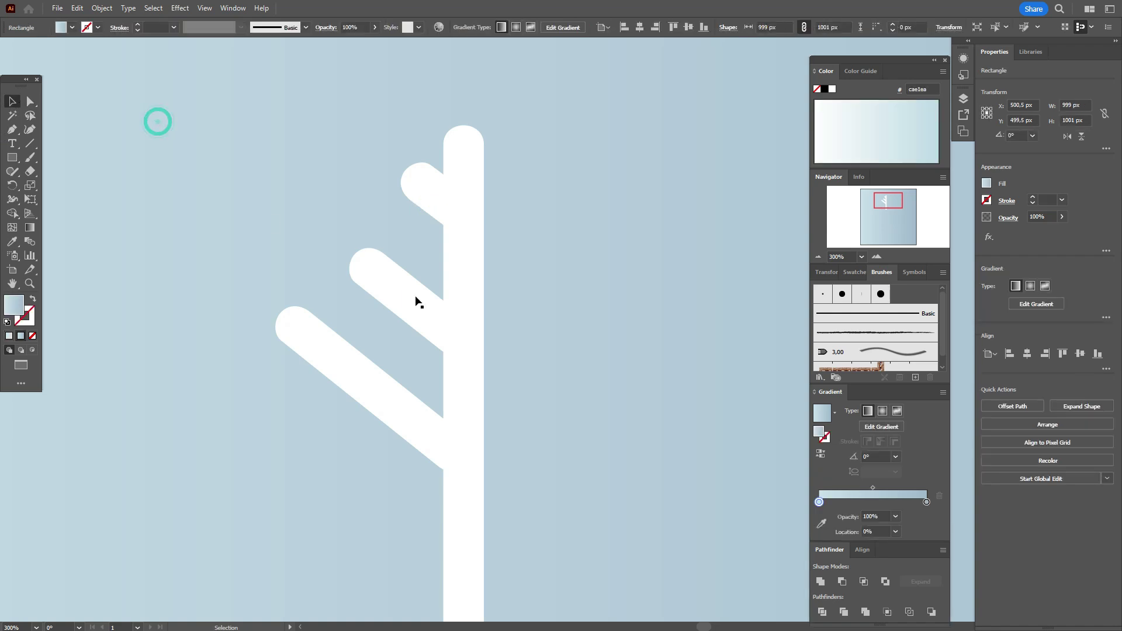
Create a copy of the three left branches reflected about the vertical axis and place it on the stem's right side
left_click(416, 297)
left_click(438, 192, "shift")
left_click(378, 405, "shift")
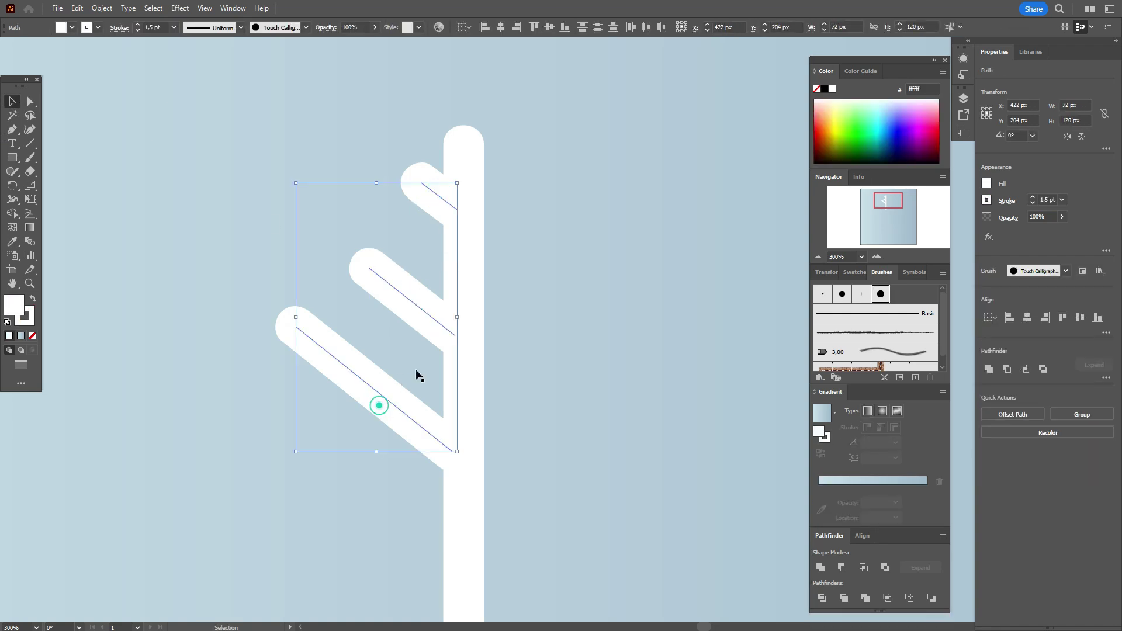
right_click(450, 320)
mouse_move(529, 530)
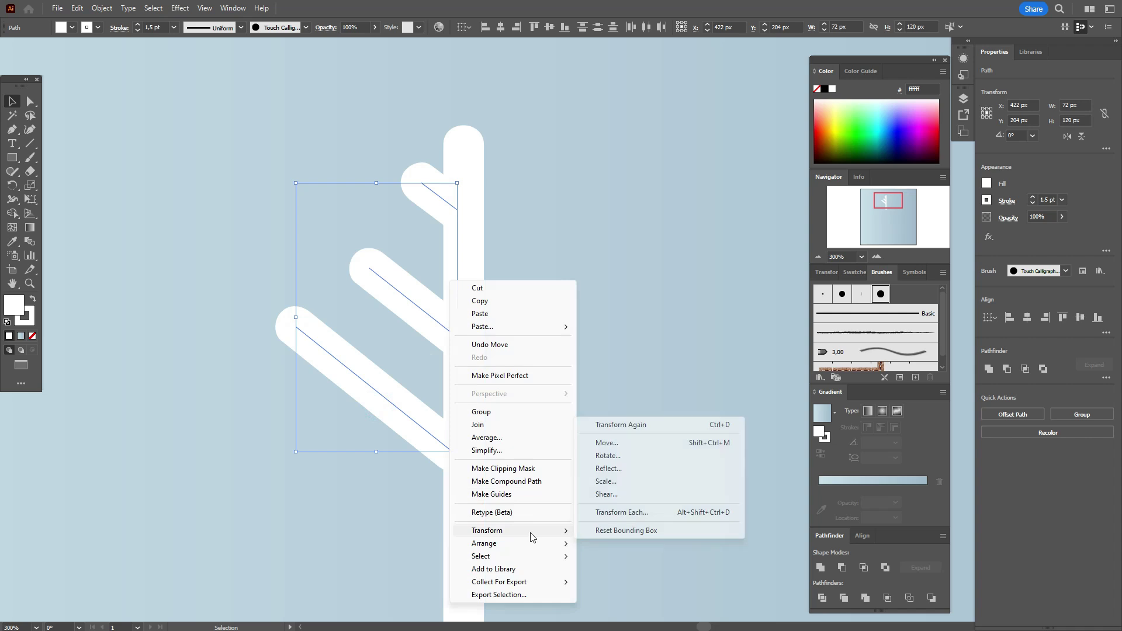
left_click(609, 468)
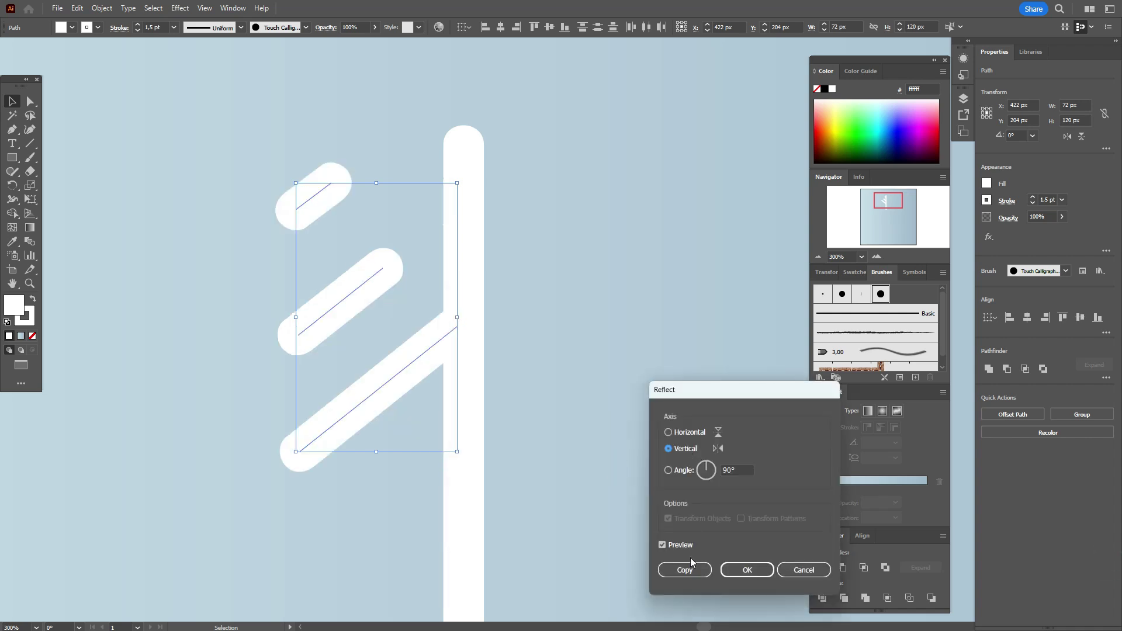
left_click(689, 569)
left_click_drag(458, 402, 535, 401)
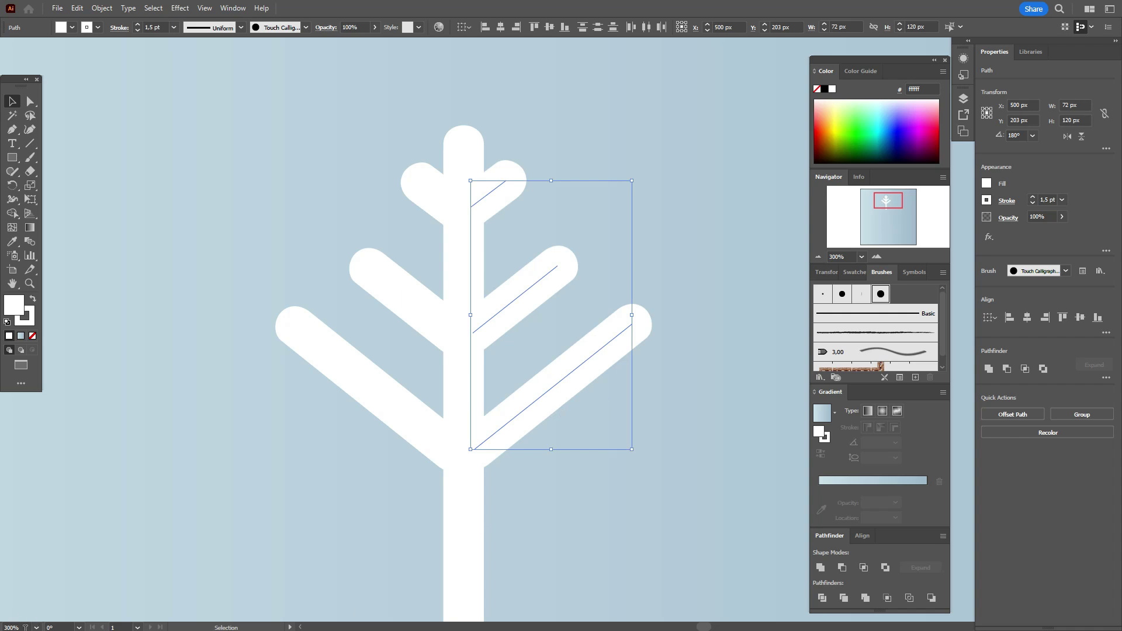
Expand the appearance of the stem and all its branches, and unite them into one shape
key("ctrl+0")
left_click(403, 75)
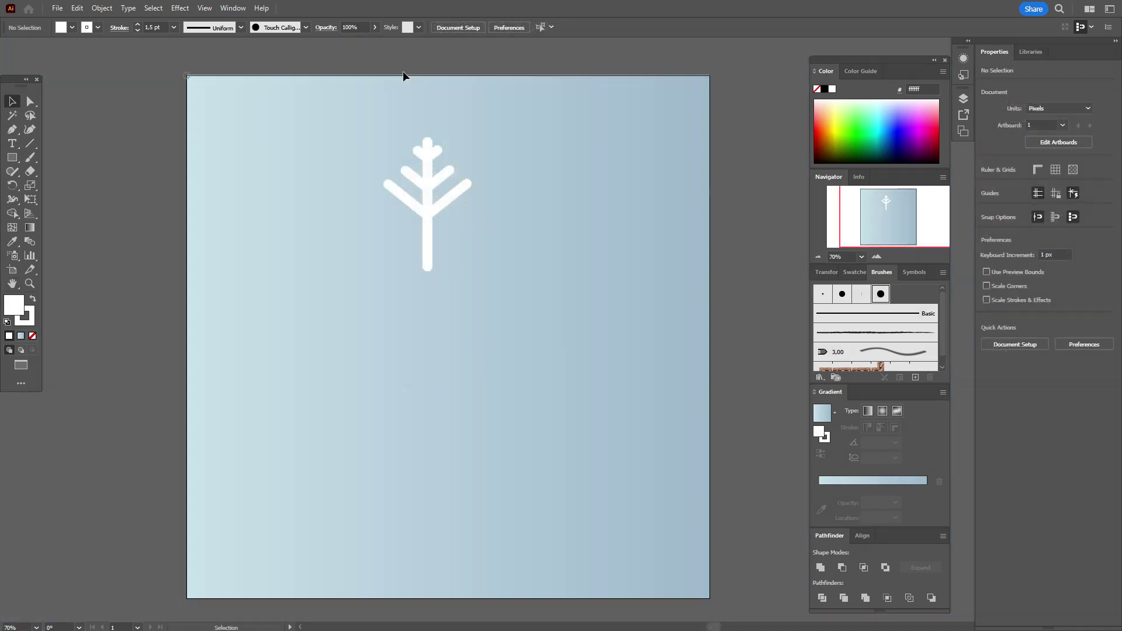
left_click(514, 303)
key("ctrl+alt+bracketright")
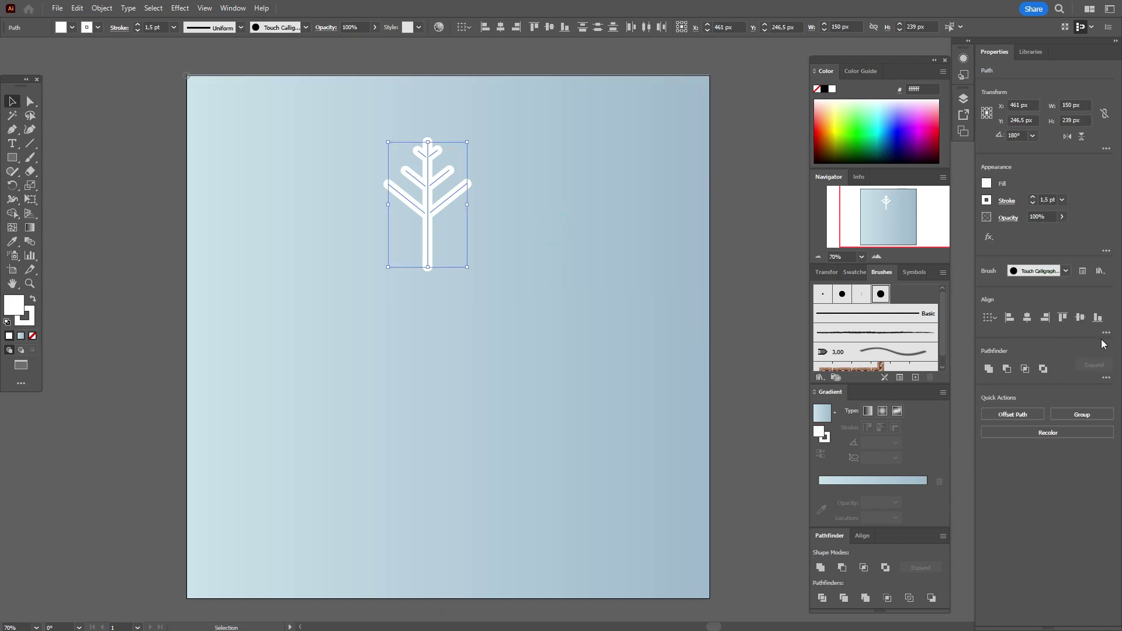
left_click(102, 7)
left_click(166, 176)
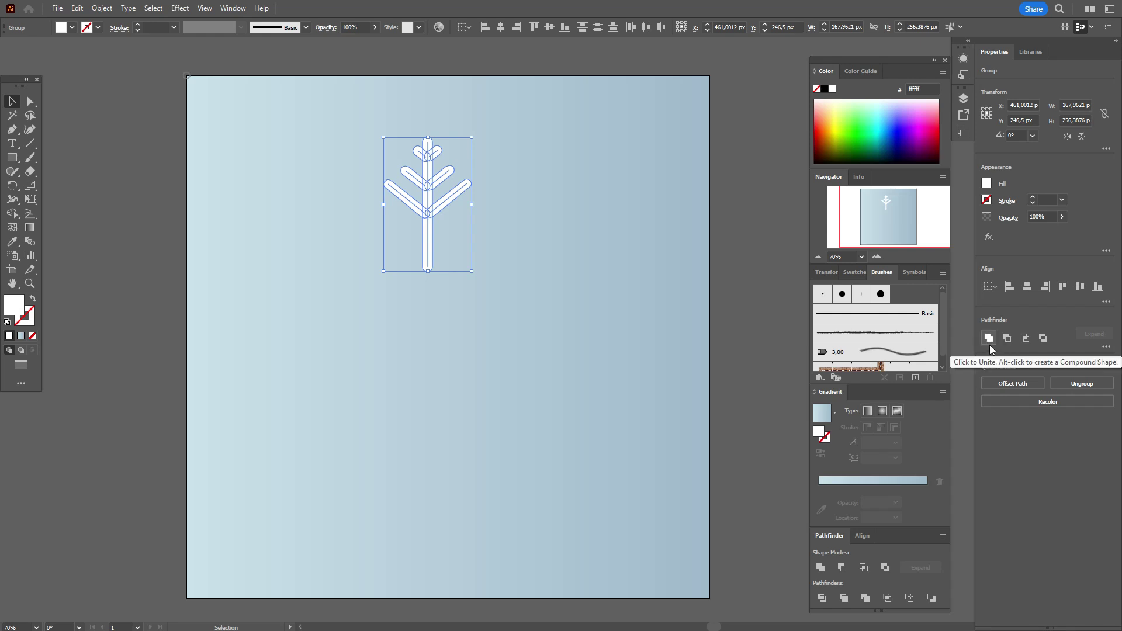
left_click(990, 344)
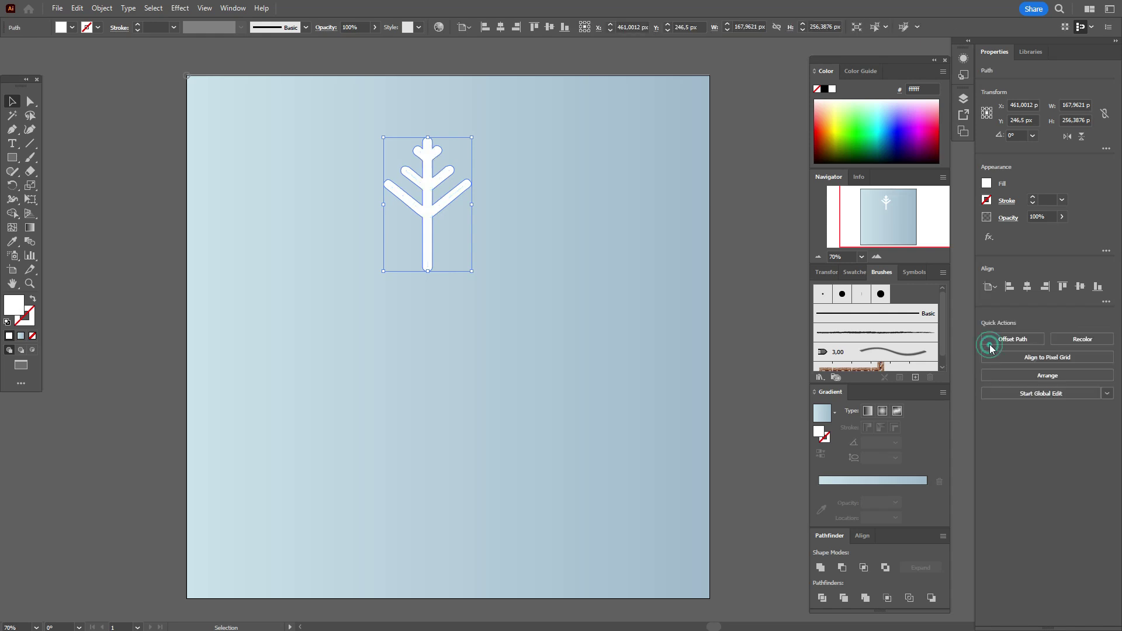
left_click(722, 270)
Create a copy of the arm reflected about the horizontal axis and move it straight down until the two stem ends overlap
left_click(427, 211)
right_click(429, 213)
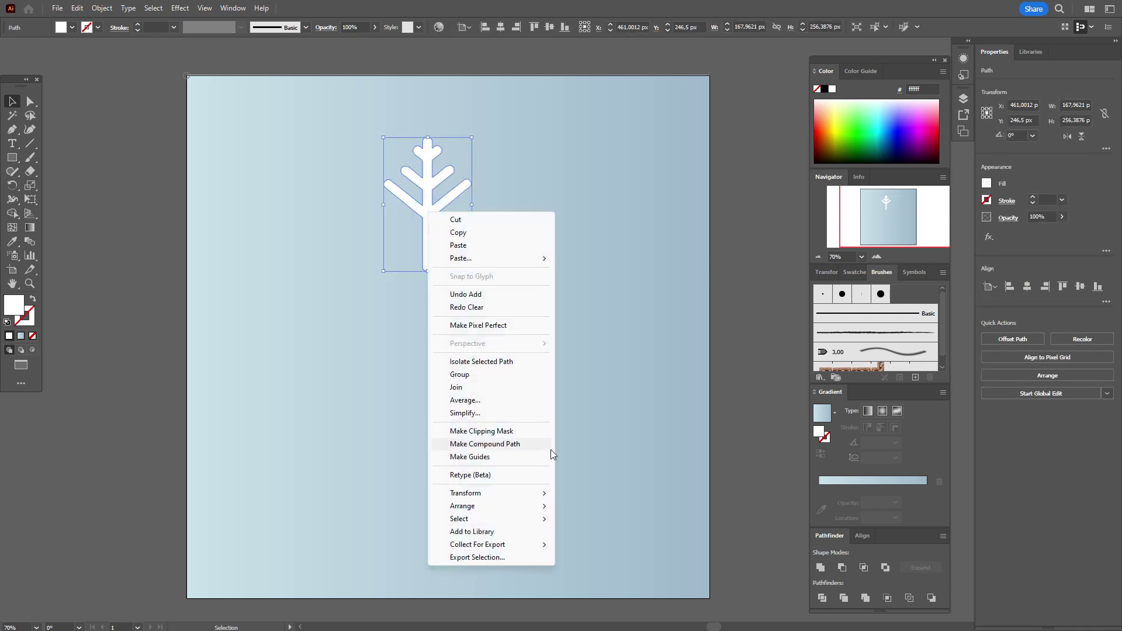
mouse_move(541, 494)
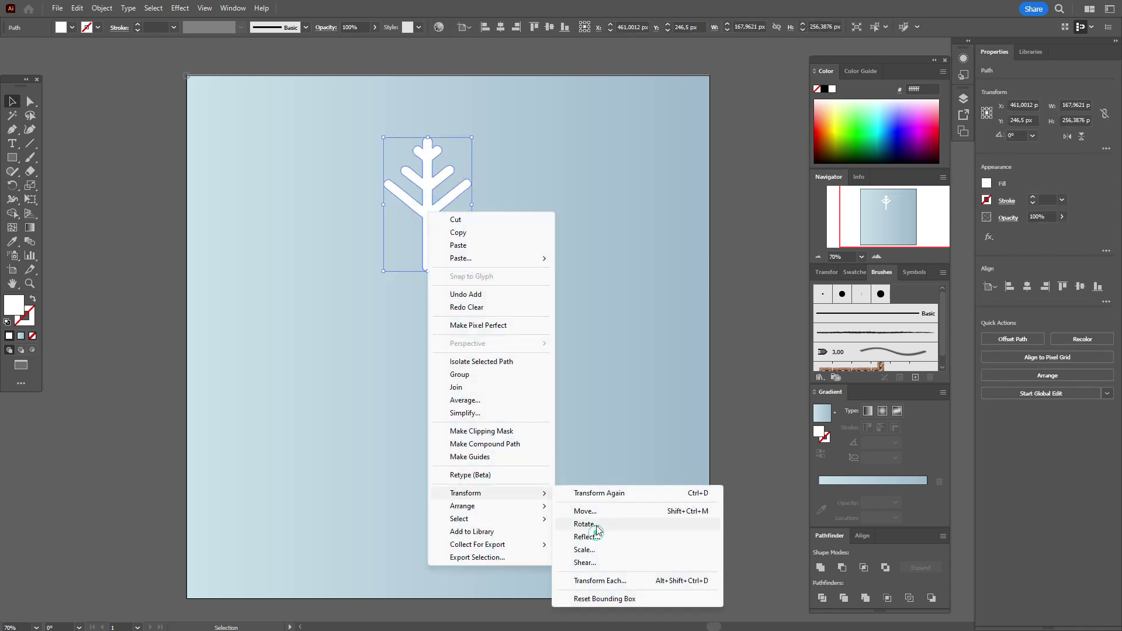
left_click(585, 537)
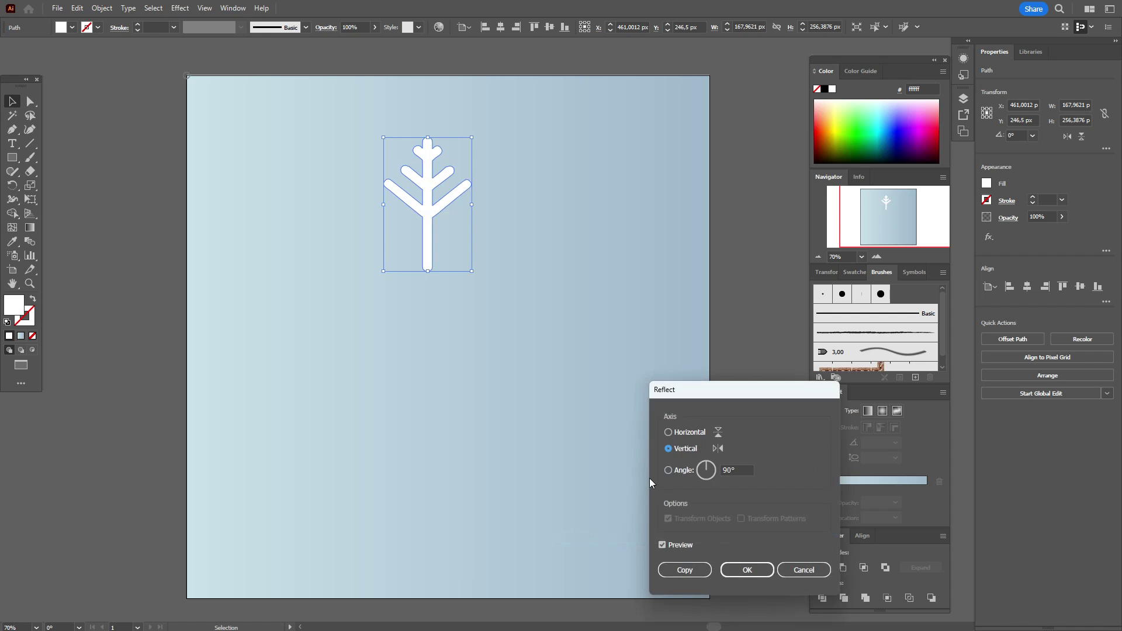
left_click(683, 433)
left_click(693, 569)
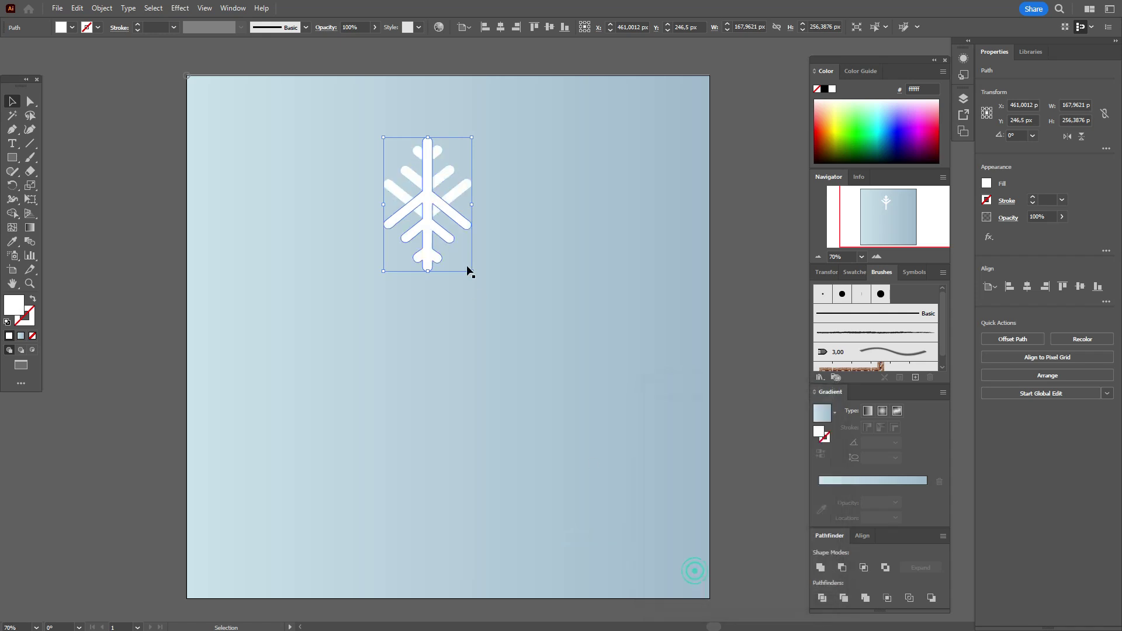
left_click_drag(424, 169, 433, 307)
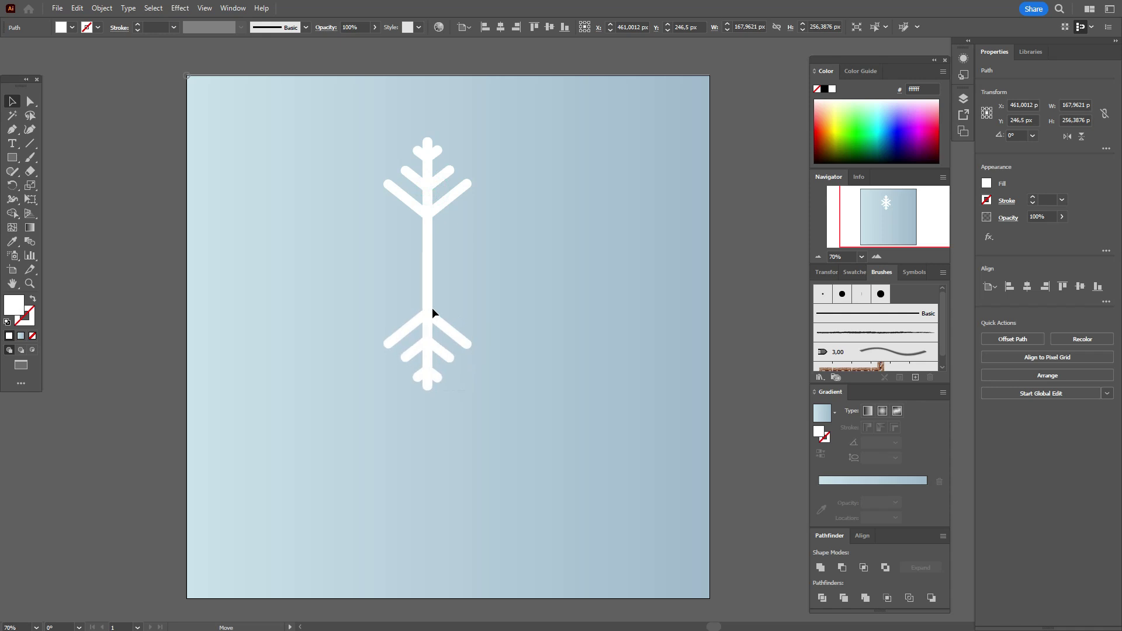
left_click_drag(433, 307, 431, 306)
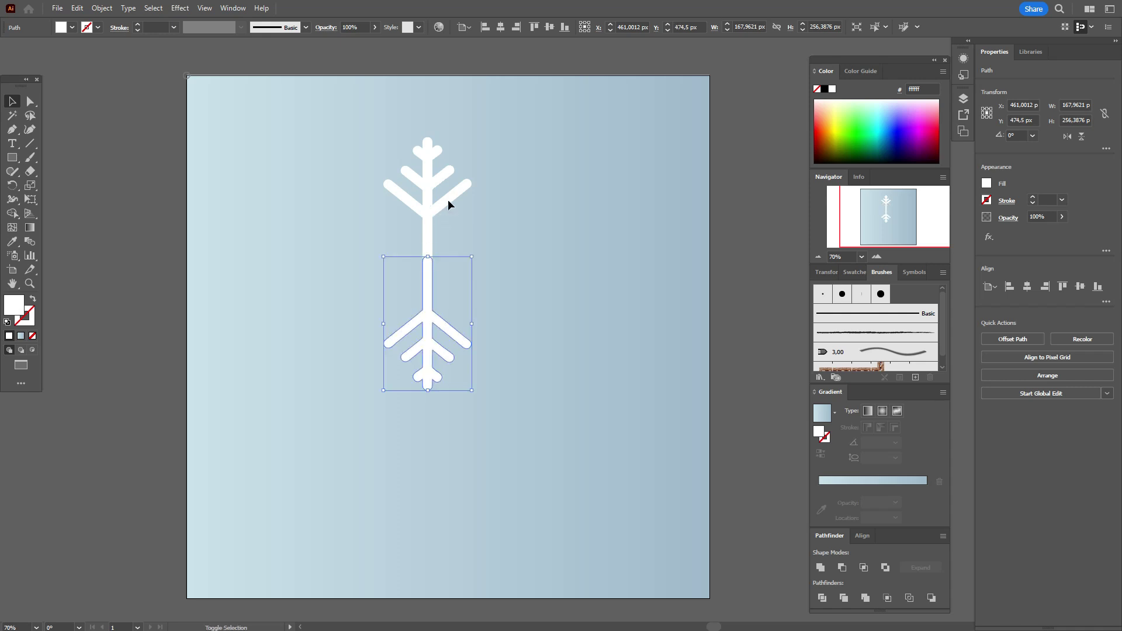
Create a copy of both opposing arms rotated by 60° about their shared centre
left_click(448, 201, "shift")
right_click(423, 283)
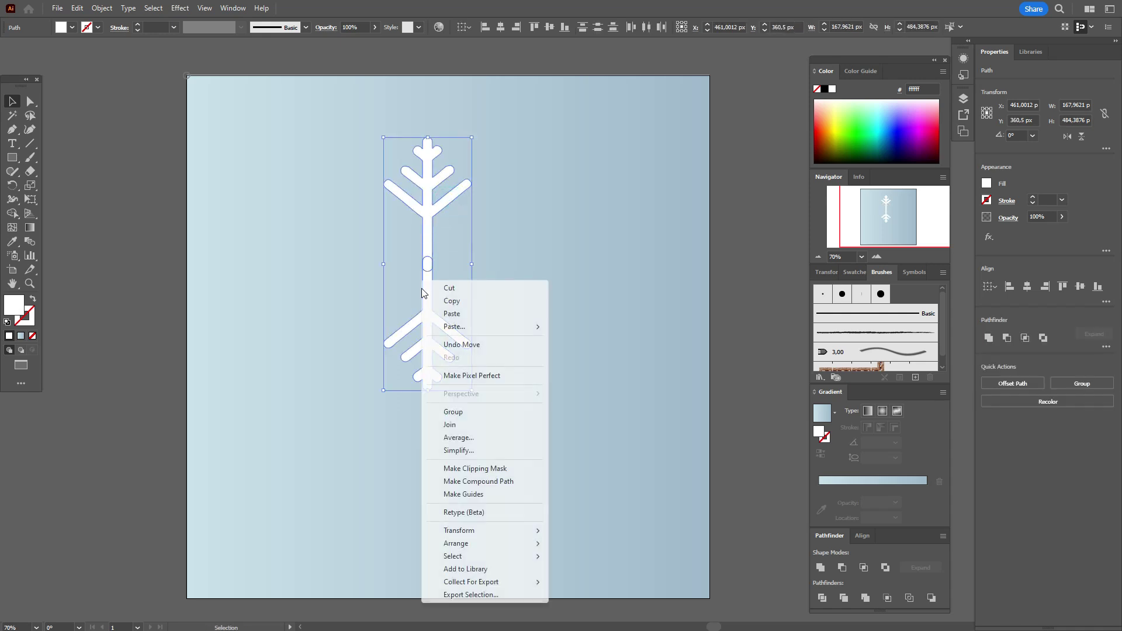
mouse_move(532, 529)
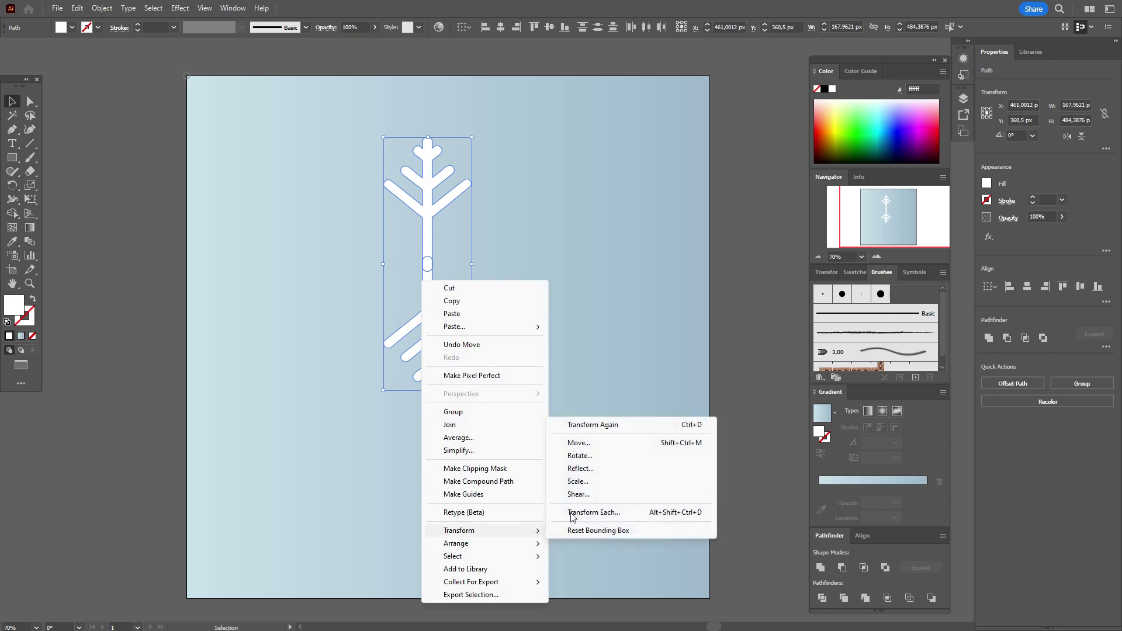
left_click(611, 456)
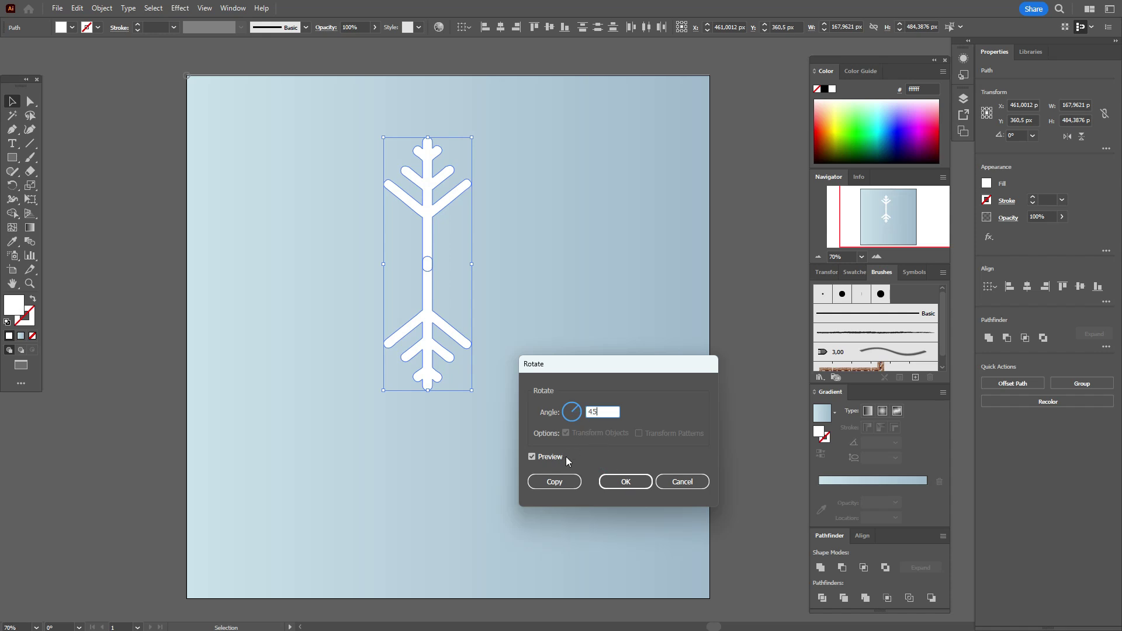
key("Tab")
double_click(599, 413)
type("60")
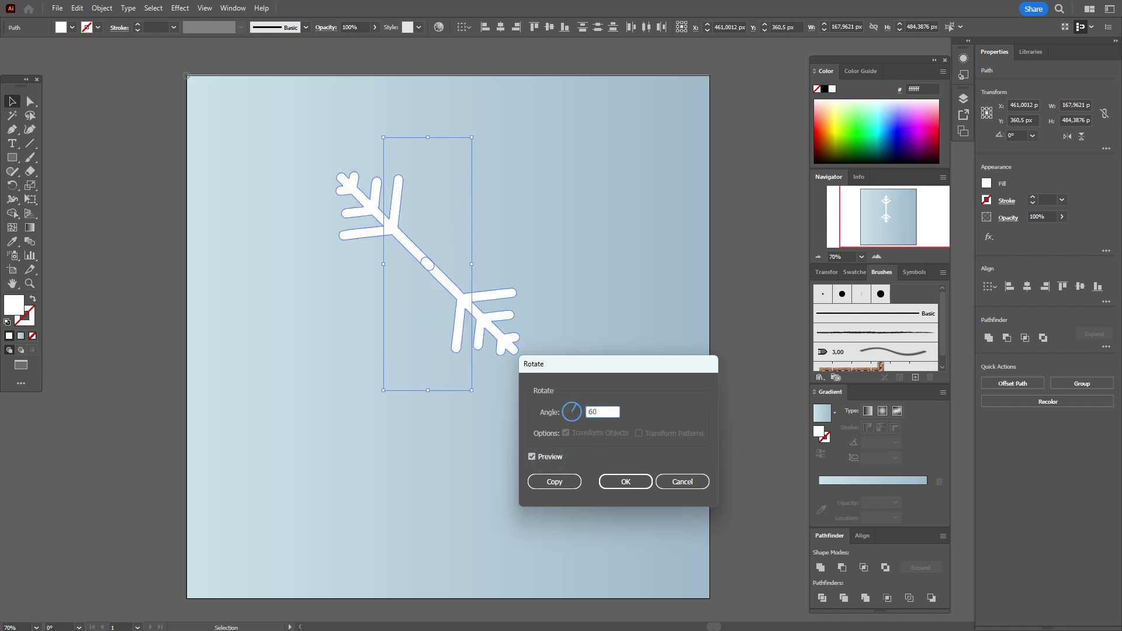
left_click(544, 454)
left_click(547, 454)
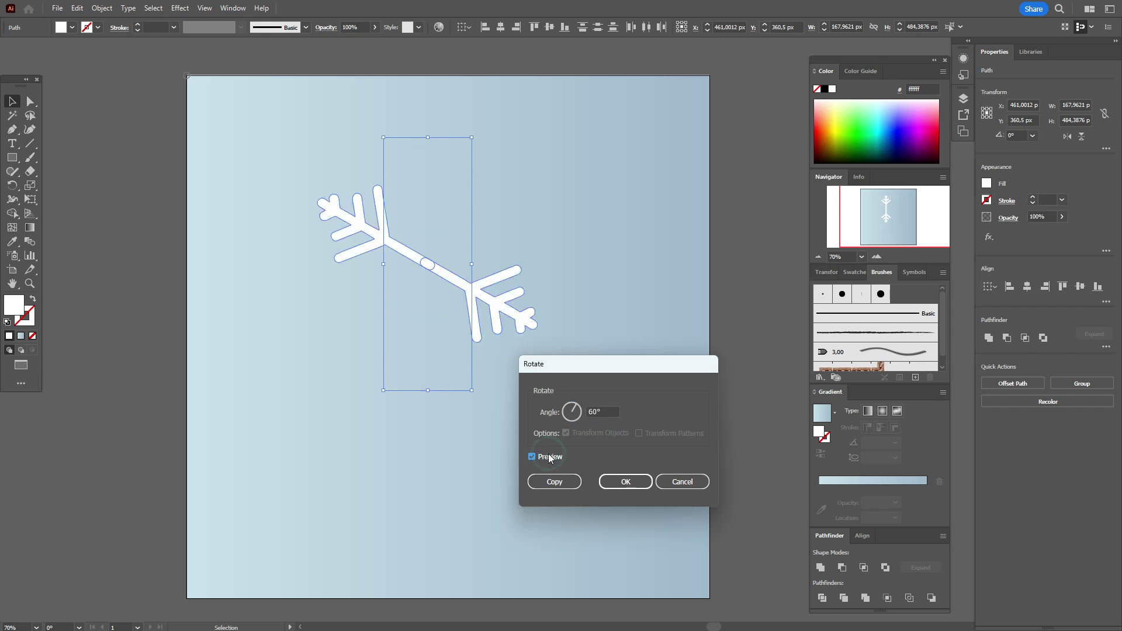
left_click(554, 483)
Repeat the rotated copy once more to complete the six-armed snowflake
key("a")
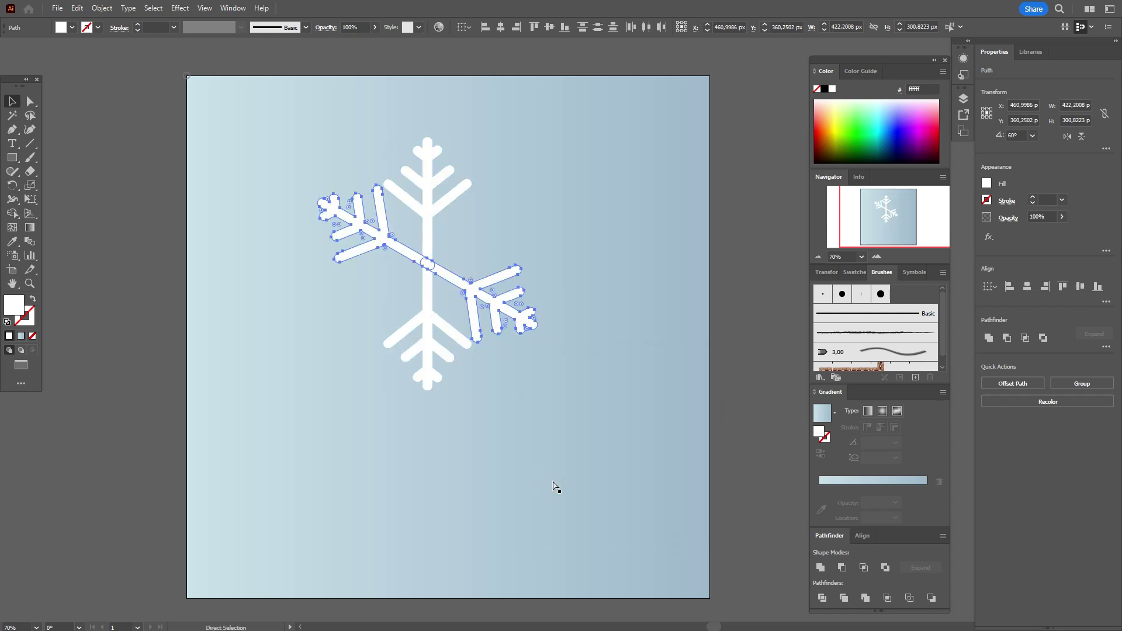
key("v")
key("ctrl+d")
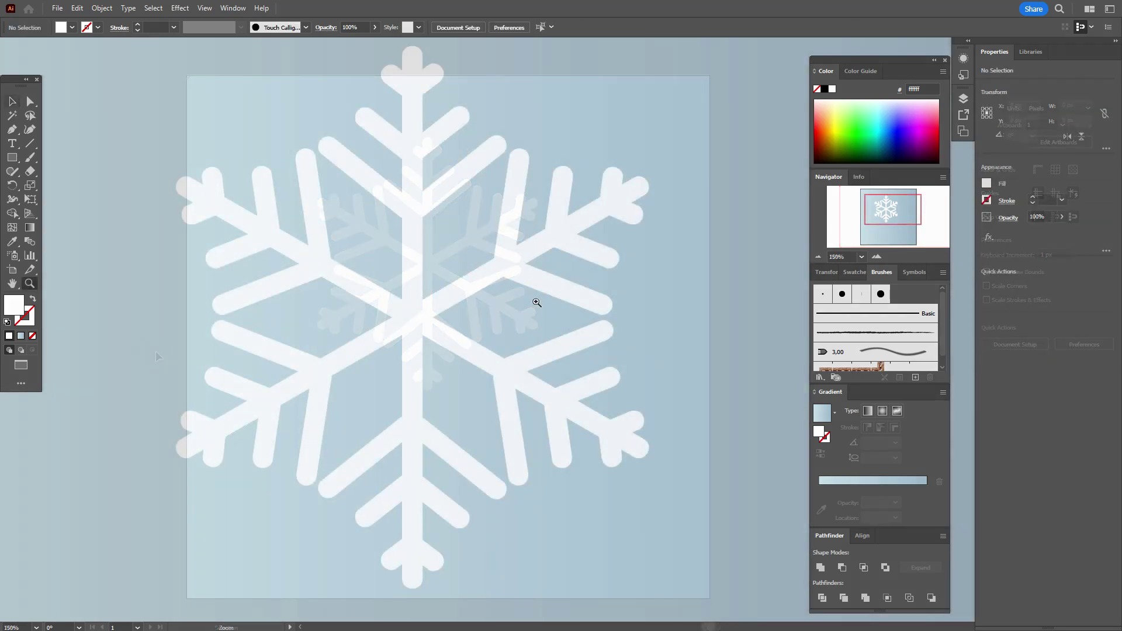
Draw an unfilled, white-stroked angular path from the upper-left arm through about X 412, Y 281 px to the vertical stem with the Pen tool
left_click(14, 130)
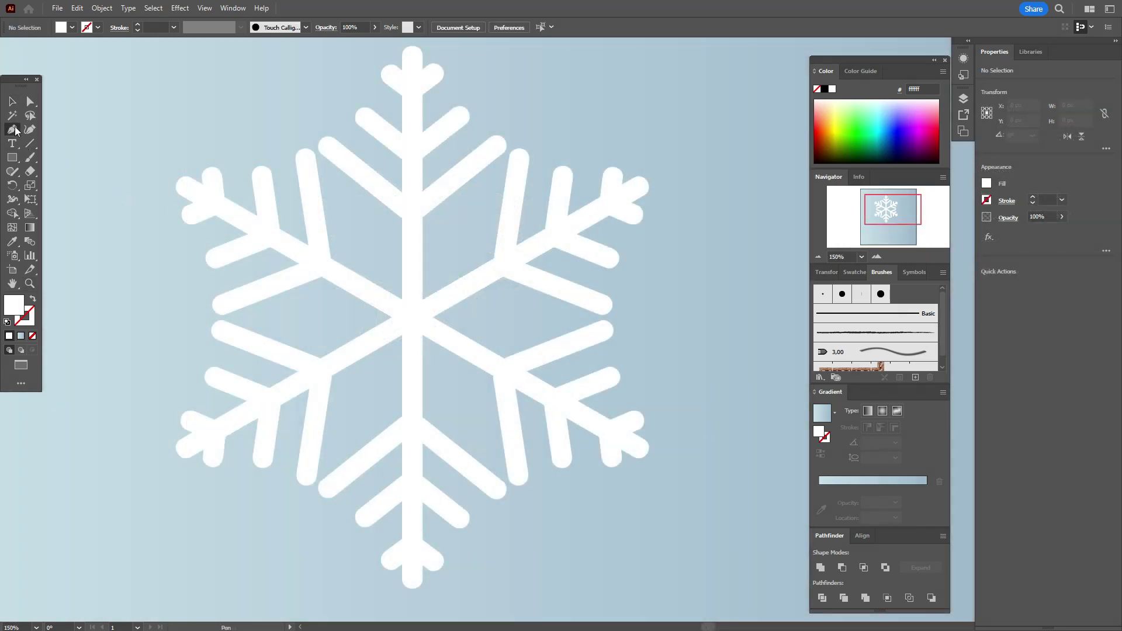
left_click(360, 287)
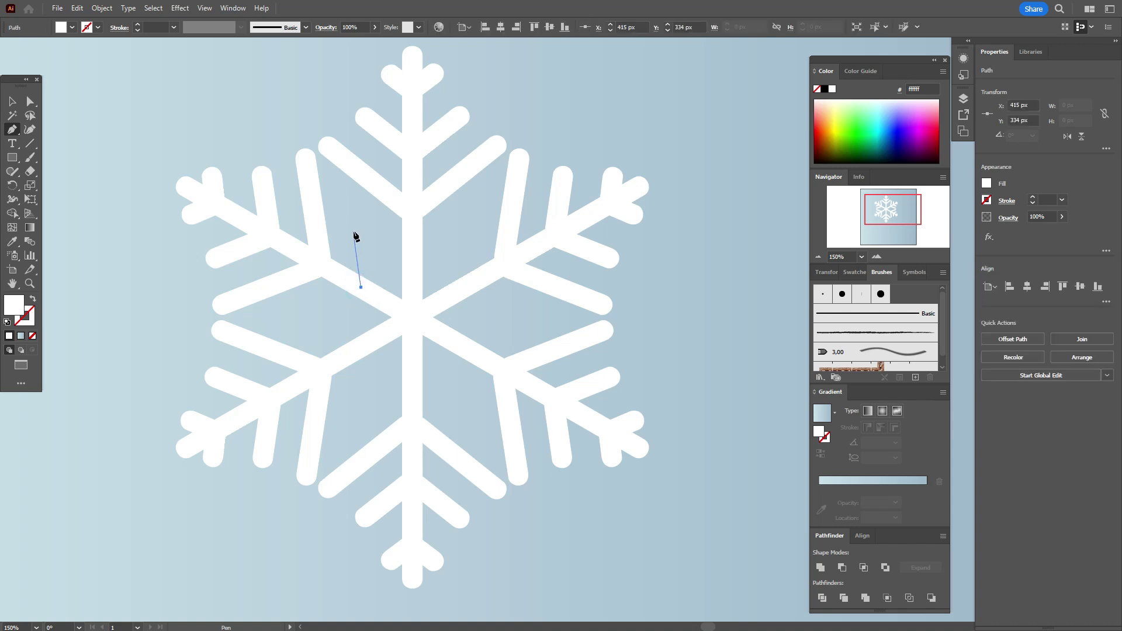
left_click(357, 228)
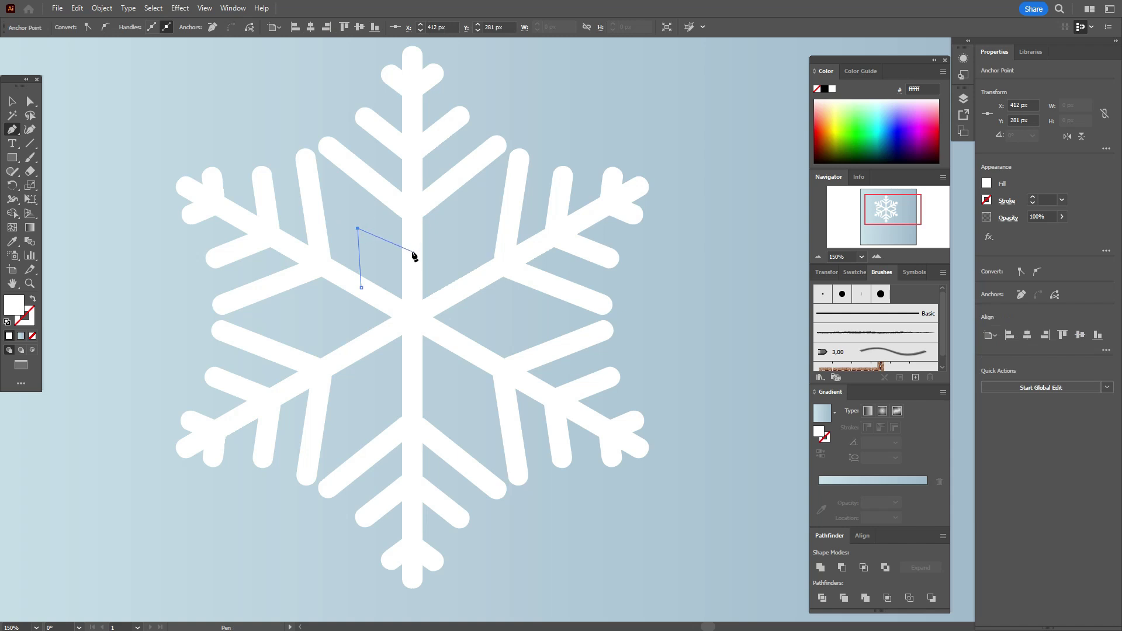
left_click(412, 252)
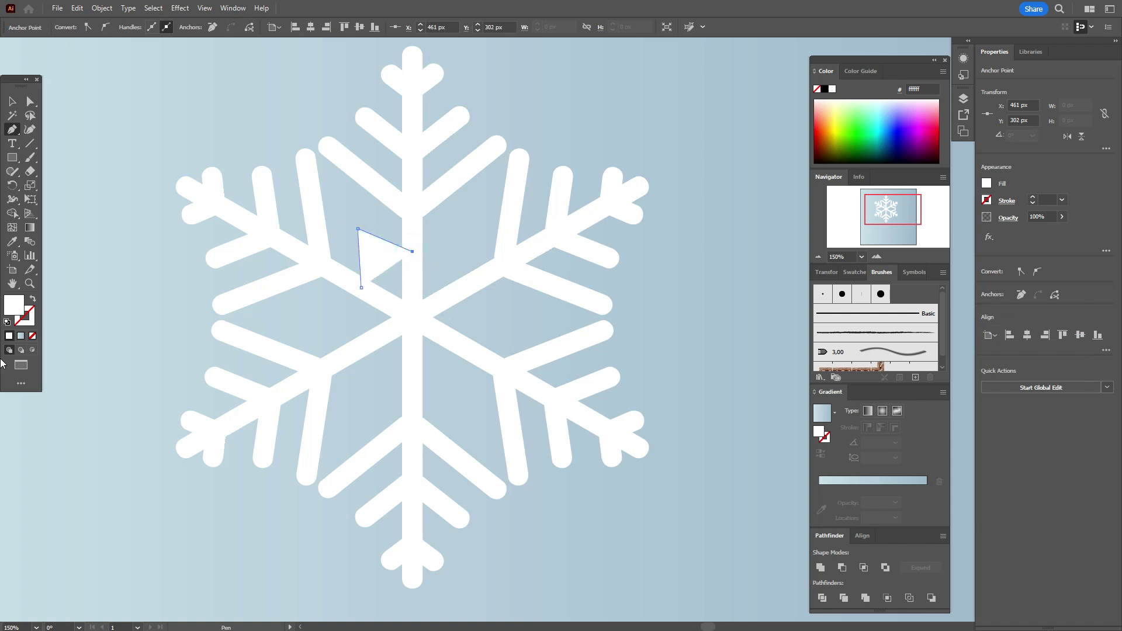
left_click(33, 300)
Apply the round Touch Calligraphic brush to the angular path and set its stroke to 1.5 pt
left_click(31, 101)
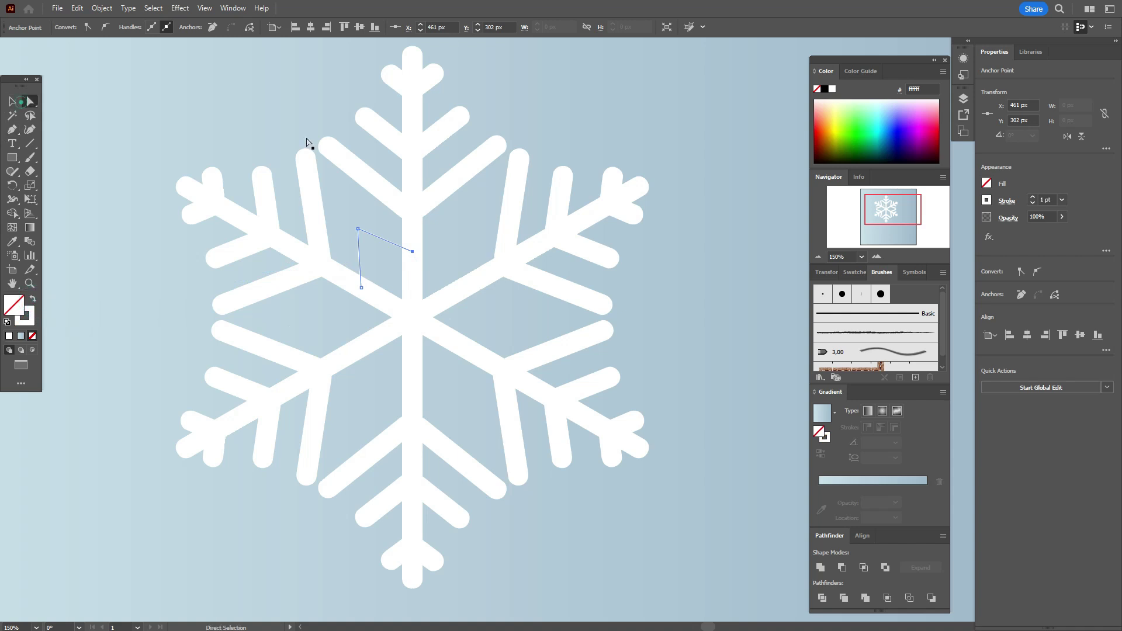
left_click(881, 294)
double_click(1043, 200)
type("10")
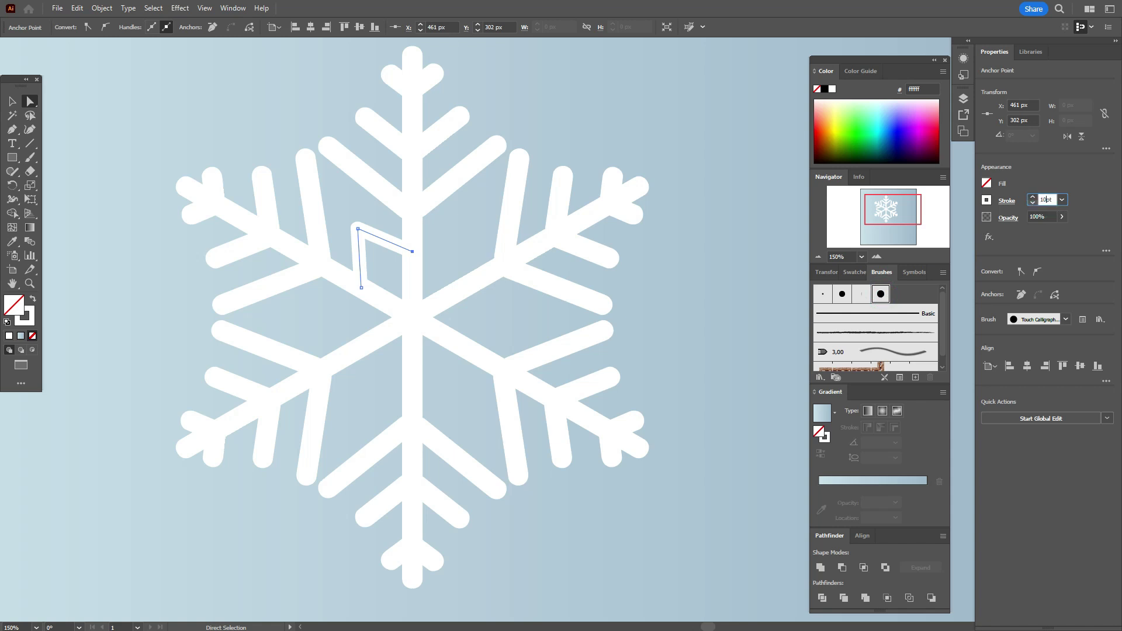
key("Return")
left_click(12, 105)
left_click(95, 134)
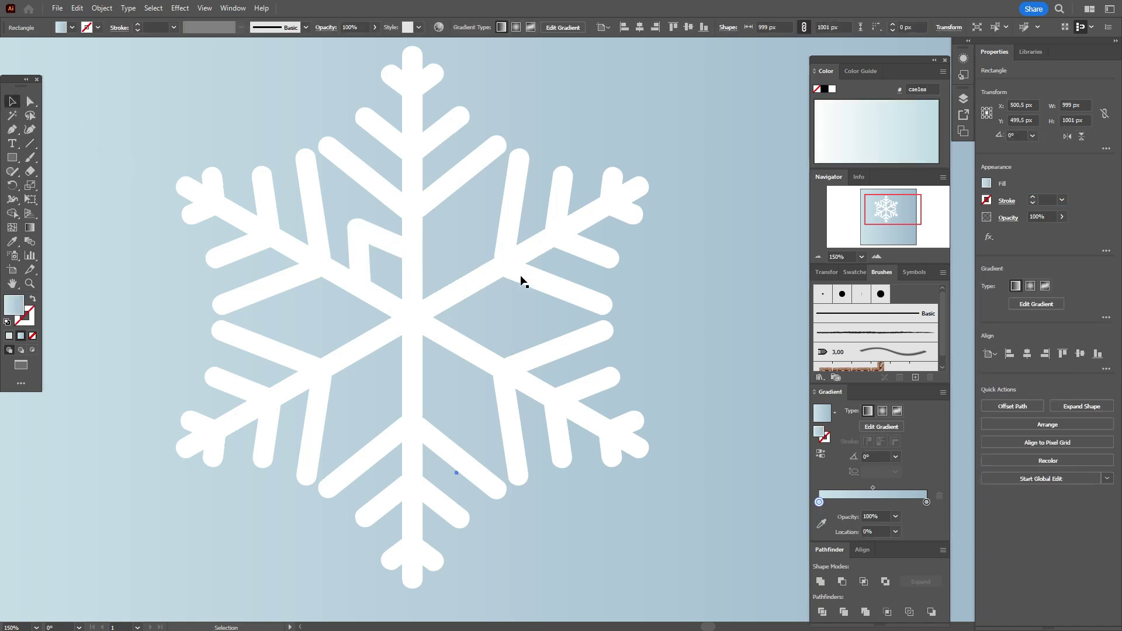
Place copies of the angular path in the gaps between the arms to form a six-pointed star around the centre
left_click(384, 250)
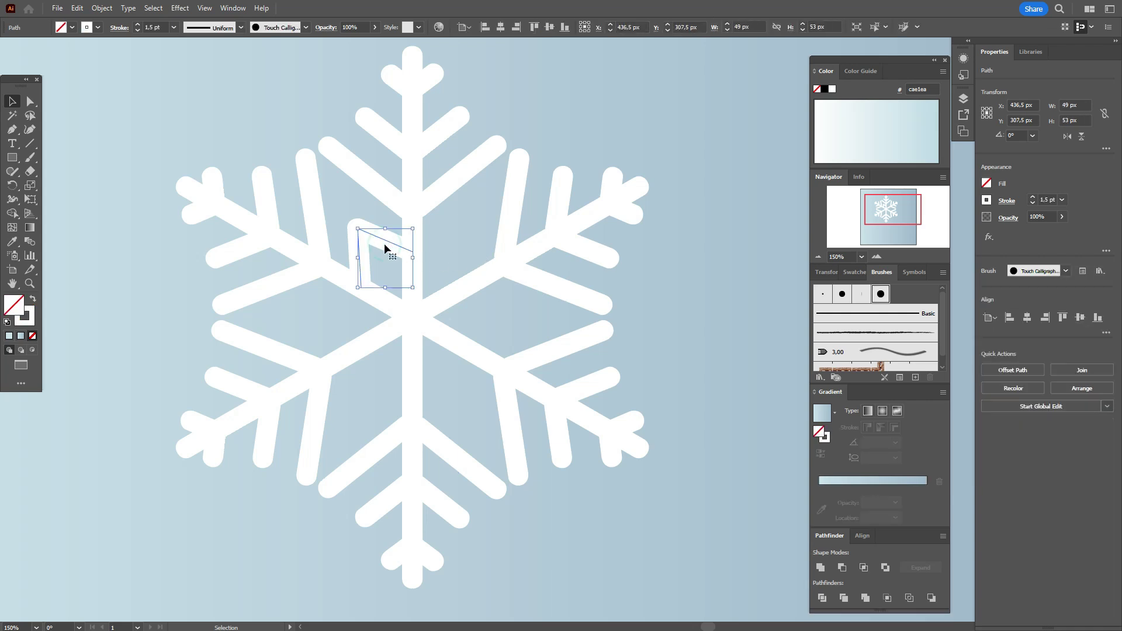
left_click_drag(384, 249, 463, 250)
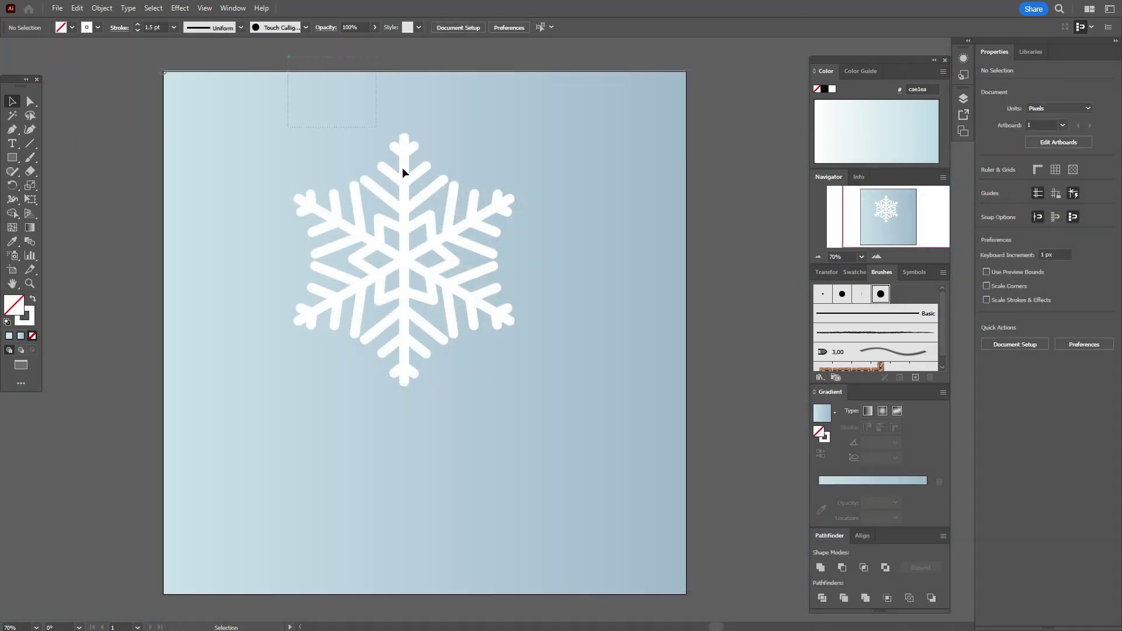
Expand the appearance of the whole snowflake with its inner star and unite everything into one shape
left_click_drag(402, 173, 669, 401)
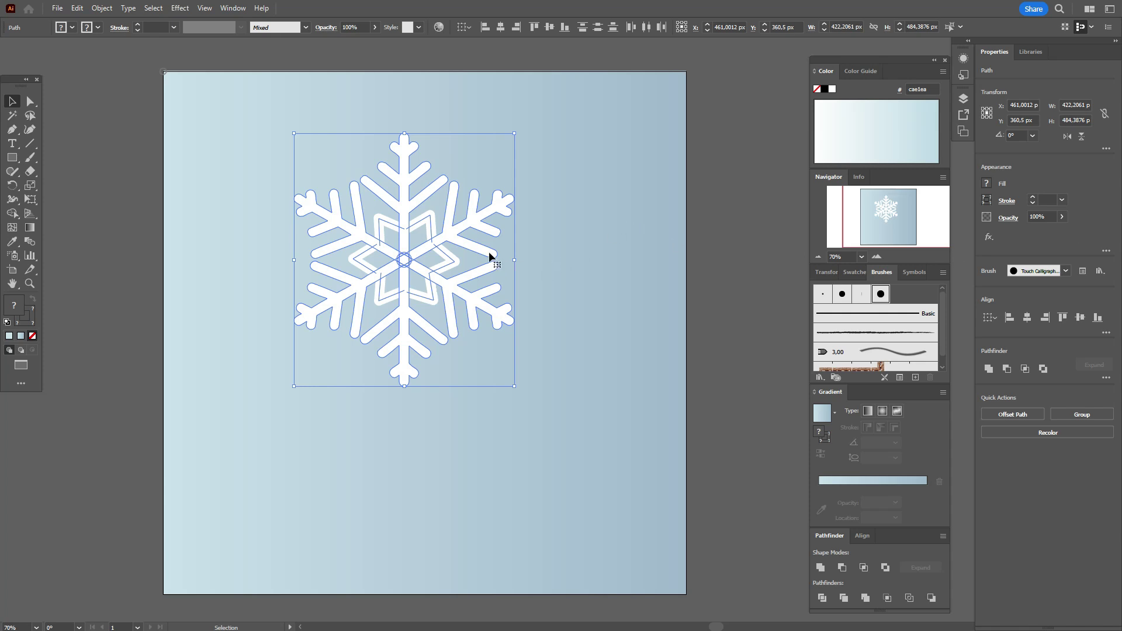
left_click(103, 8)
left_click(177, 176)
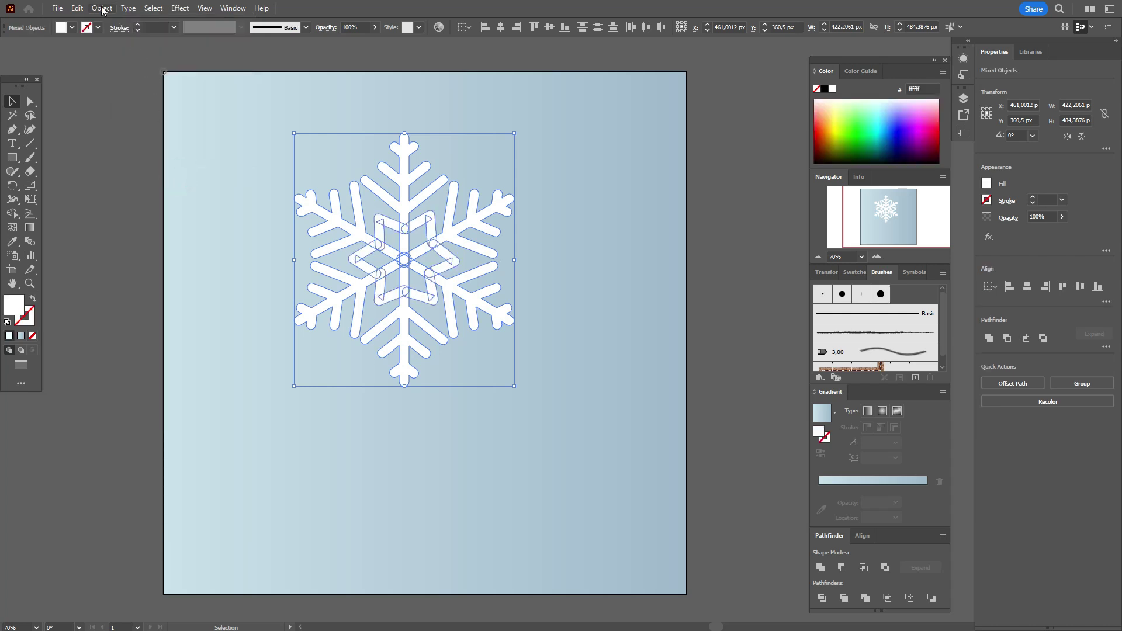
left_click(989, 337)
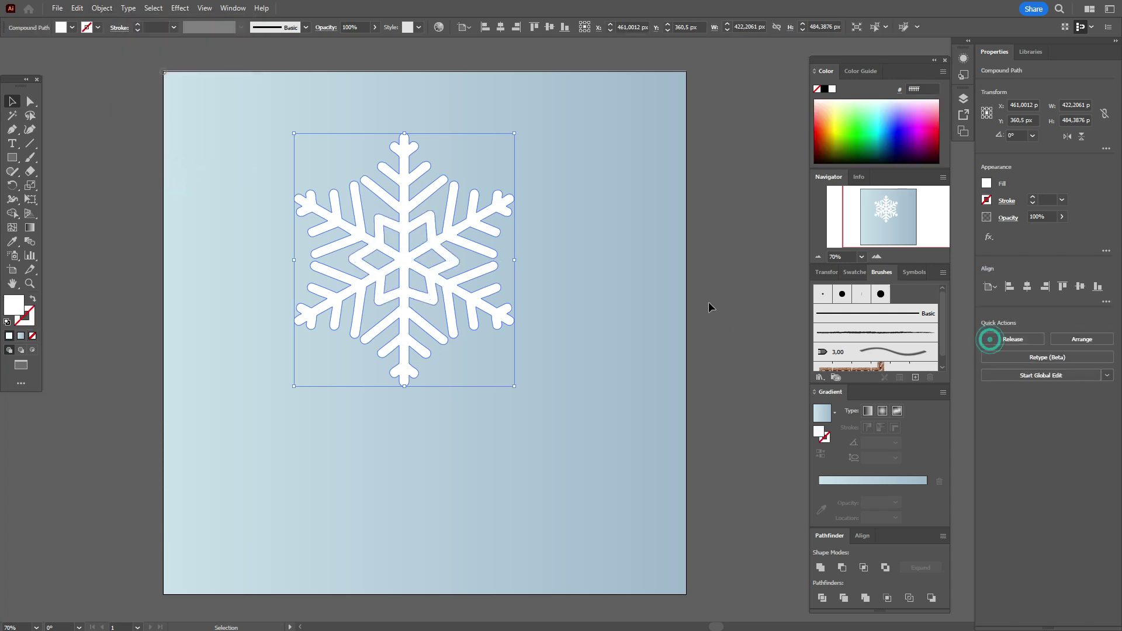
left_click(709, 302)
Scale the snowflake down to about 354 × 407 px around X 458, Y 419 px and give its outline the 3 pt. Round brush
mouse_move(458, 246)
left_mouse_down()
mouse_move(468, 243)
mouse_move(461, 249)
left_mouse_up()
left_click_drag(403, 144, 408, 186)
left_click(29, 322)
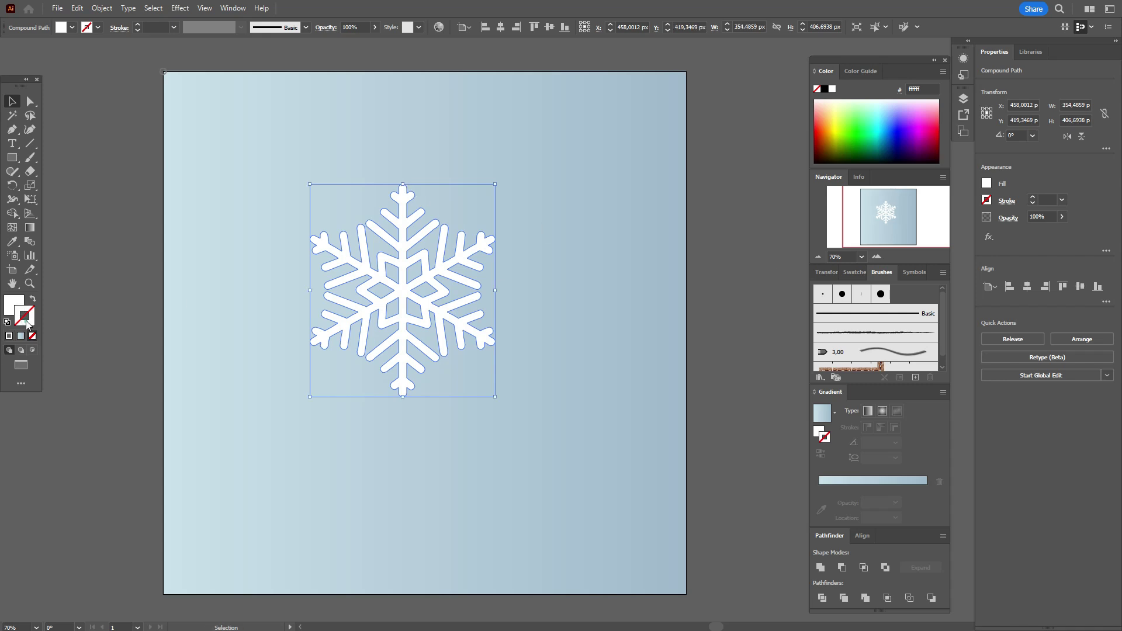
left_click(823, 295)
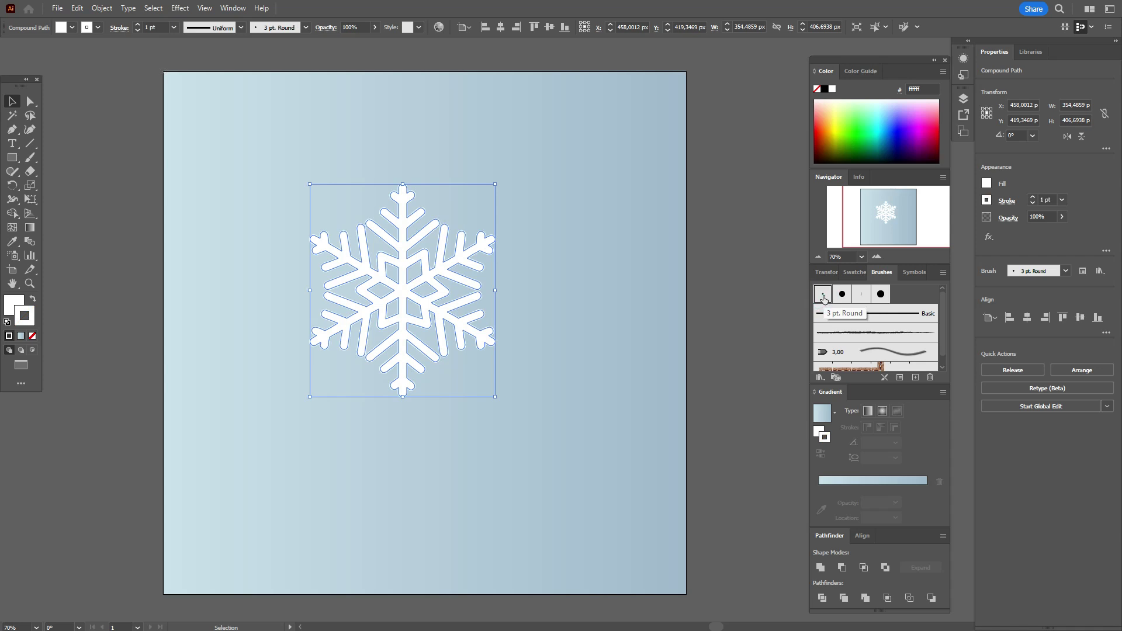
Try the 10 pt. Round brush on the snowflake's outline, and return it to the 3 pt. Round brush
left_click(840, 295)
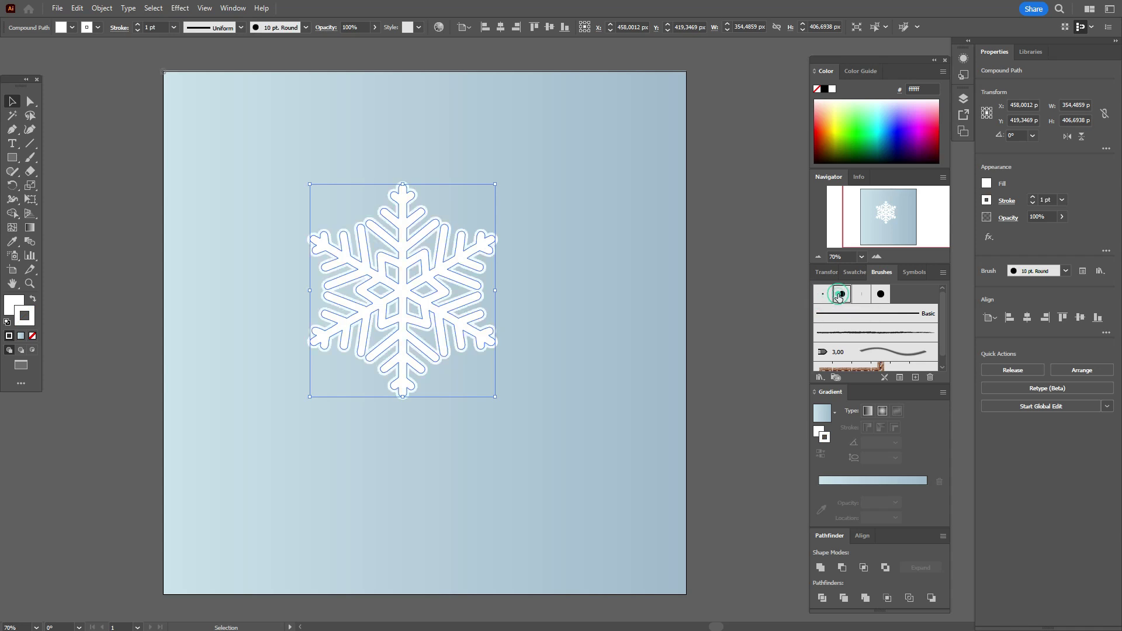
left_click(702, 310)
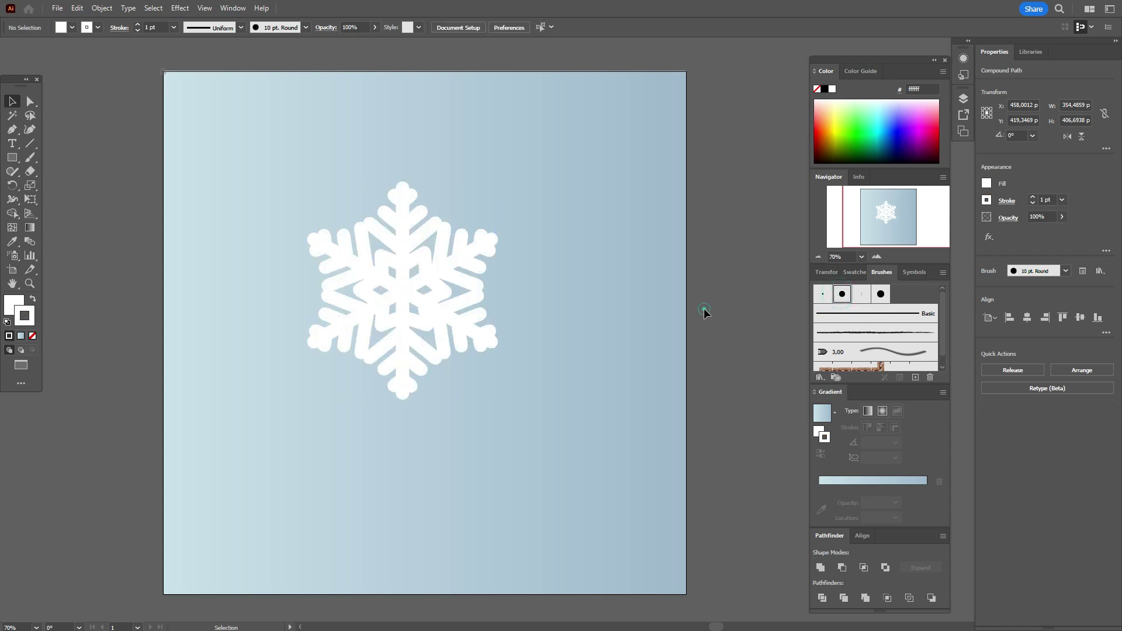
left_click(446, 299)
left_click(822, 294)
left_click(734, 322)
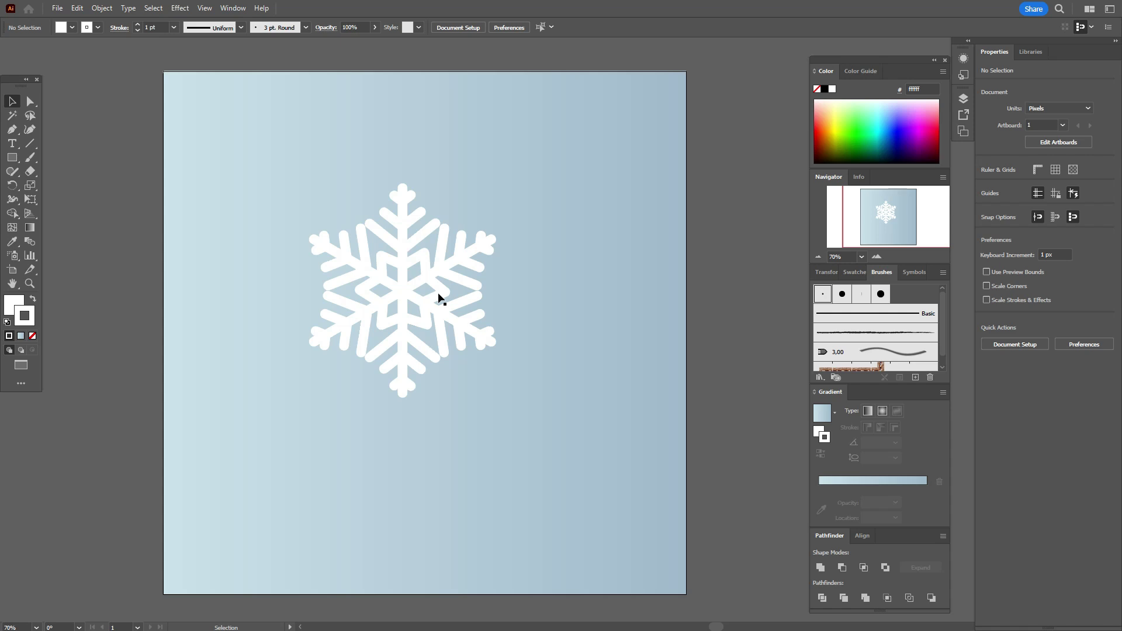
Expand the appearance of the outlined snowflake and unite the resulting group into one shape
left_click(439, 300)
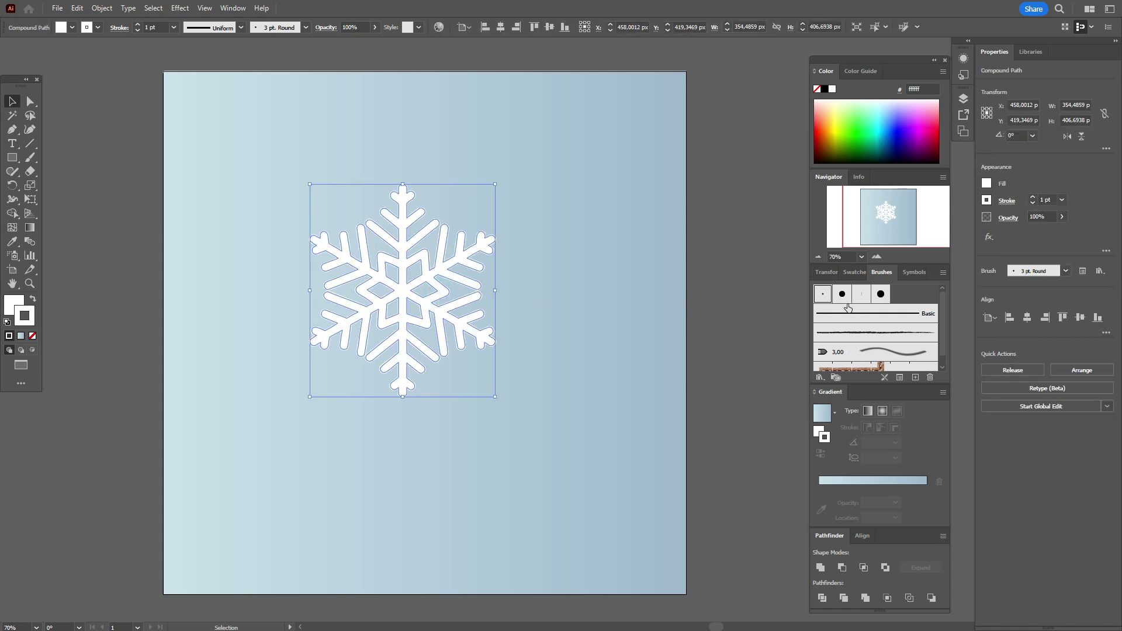
left_click(103, 9)
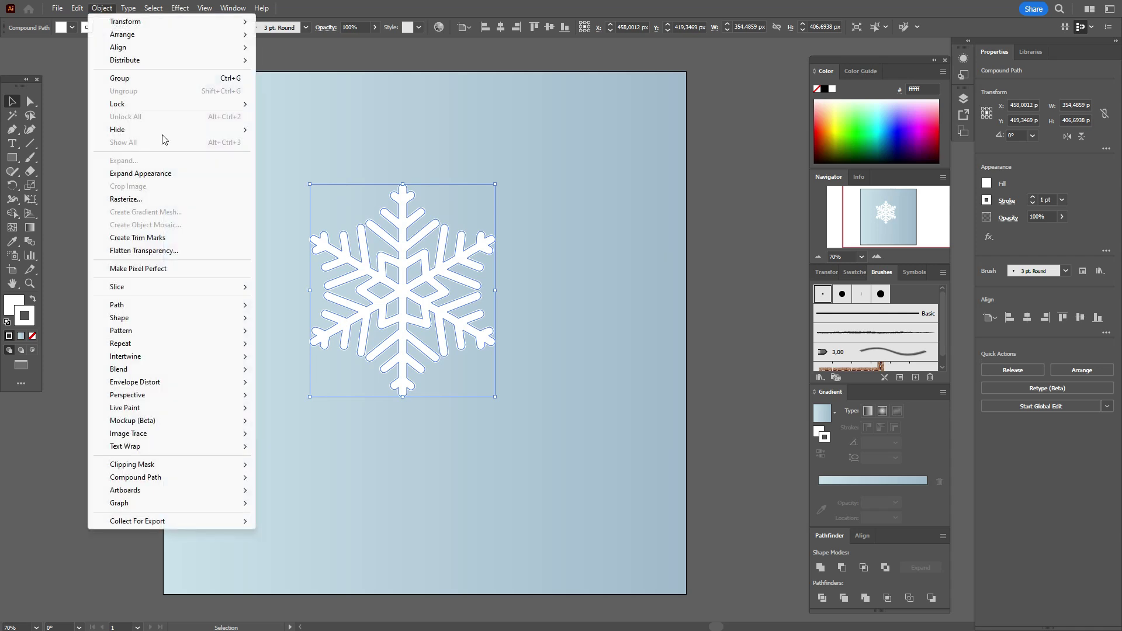
left_click(158, 174)
left_click(17, 303)
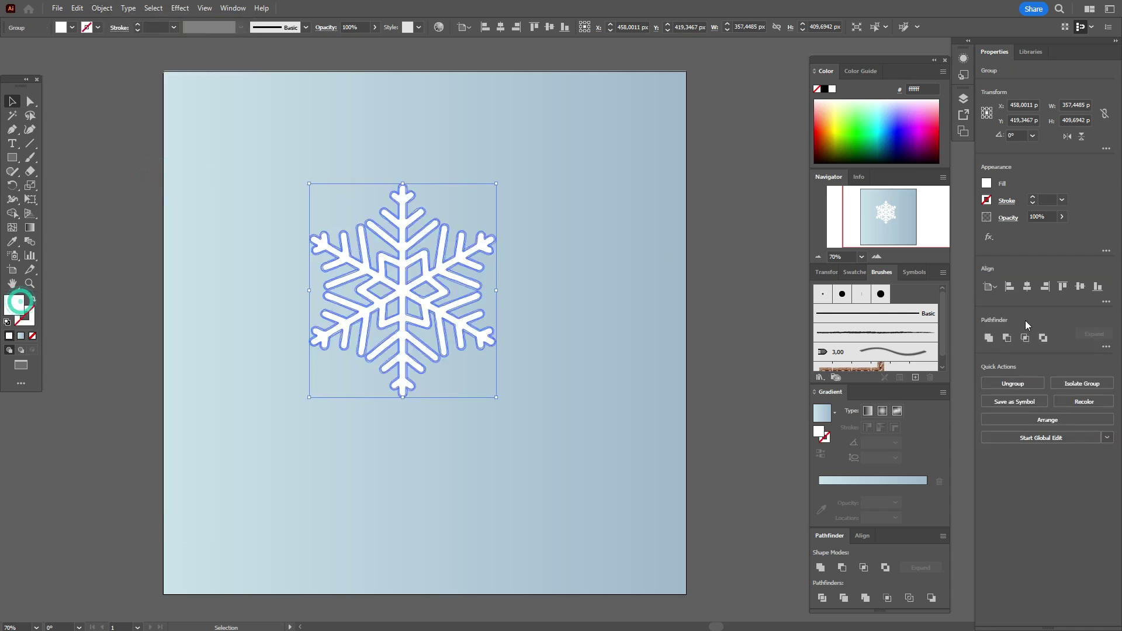
left_click(989, 337)
left_click(739, 301)
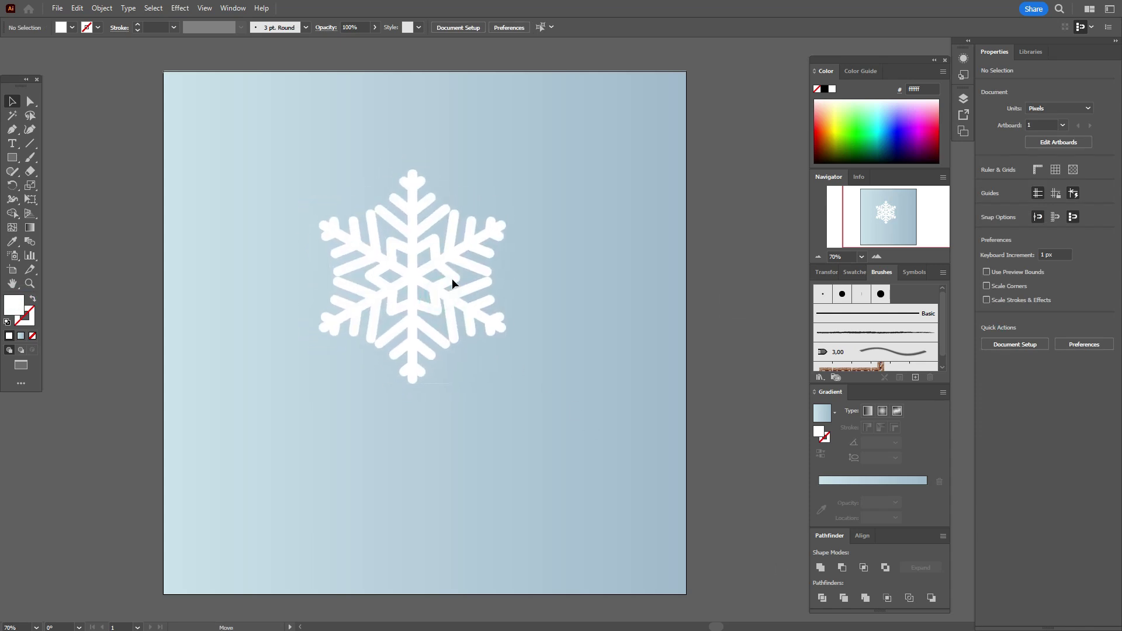
Move the united snowflake up and to the right, to about X 502, Y 396 px
left_click(451, 279)
left_click(705, 298)
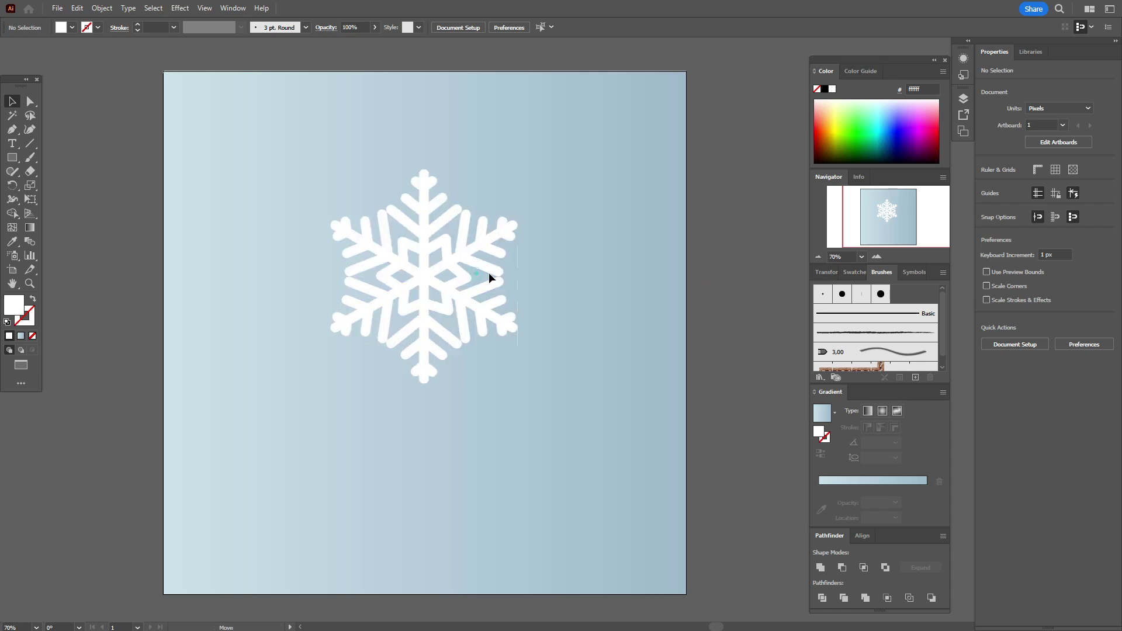
left_click(489, 272)
left_click(709, 278)
Draw a white rectangle of 231 × 558 px over the snowflake's left half, ending at its vertical centre line
left_click(12, 158)
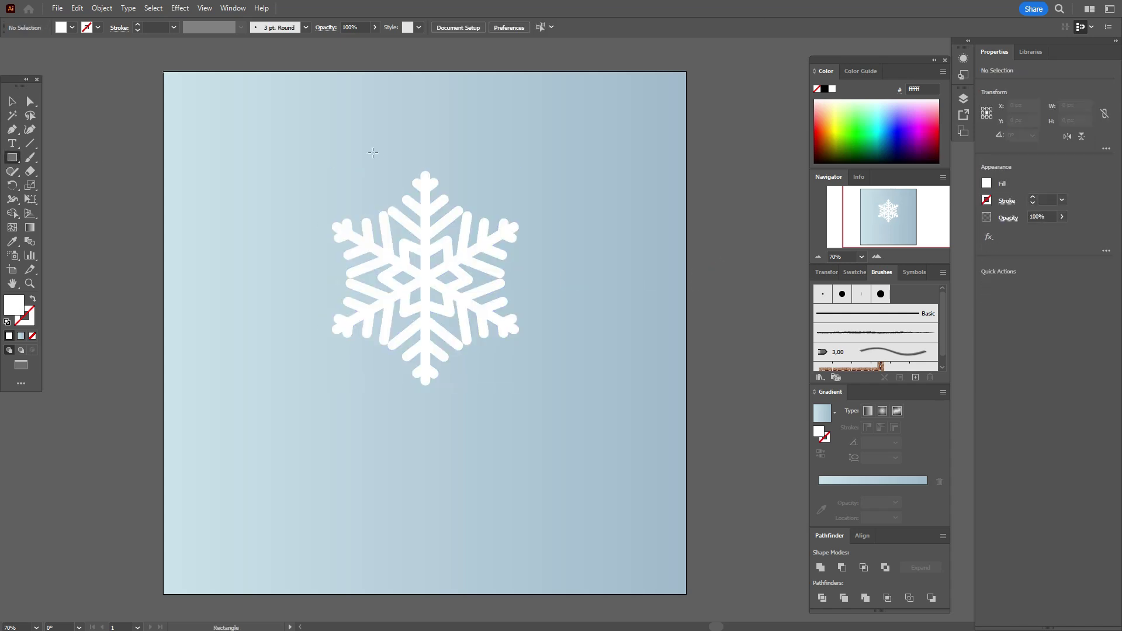
left_click_drag(304, 142, 426, 433)
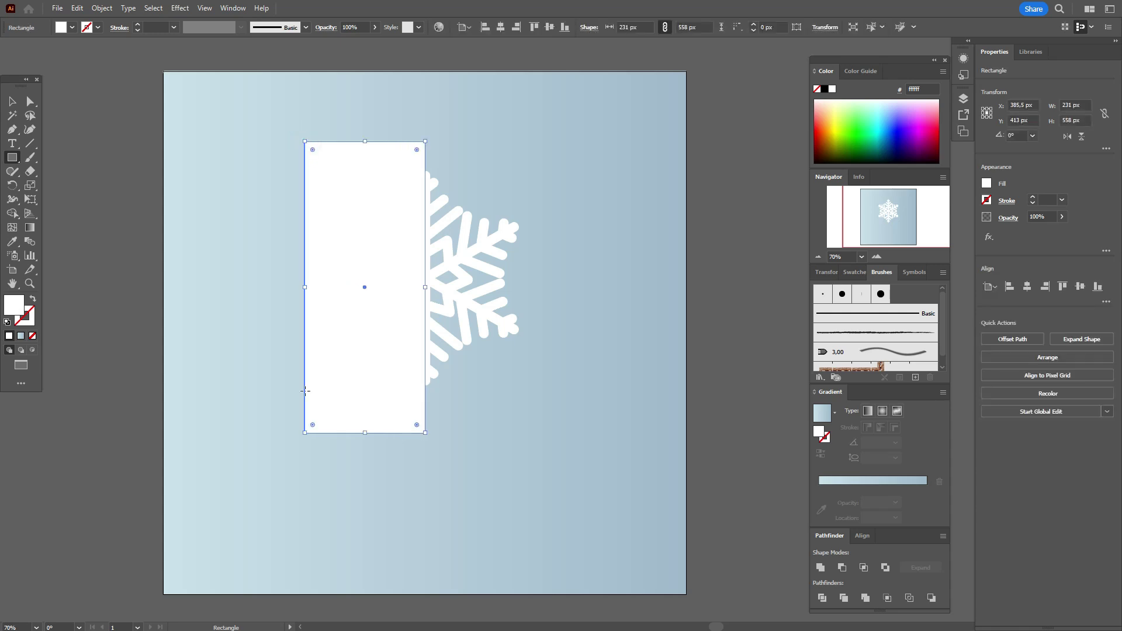
left_click(33, 301)
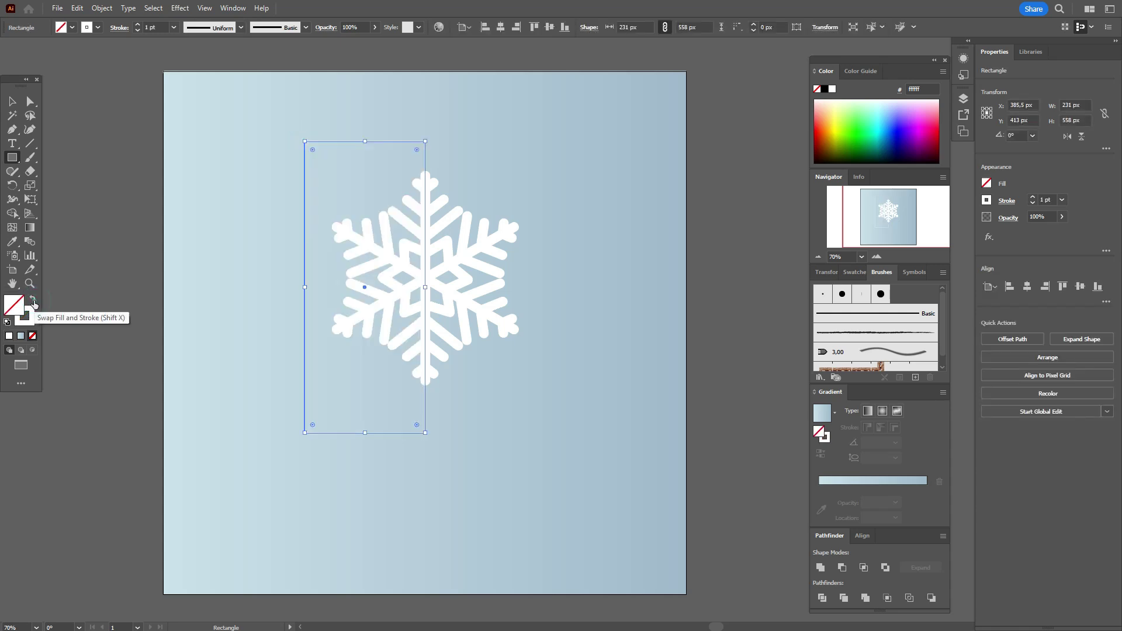
left_click(33, 301)
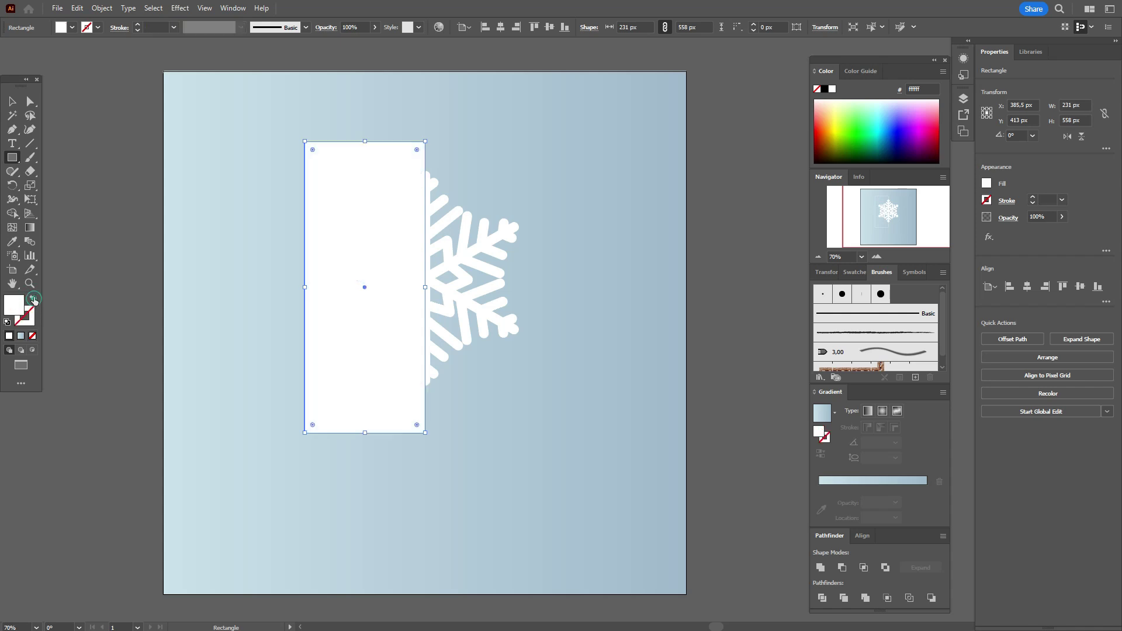
key("v")
left_click(94, 136)
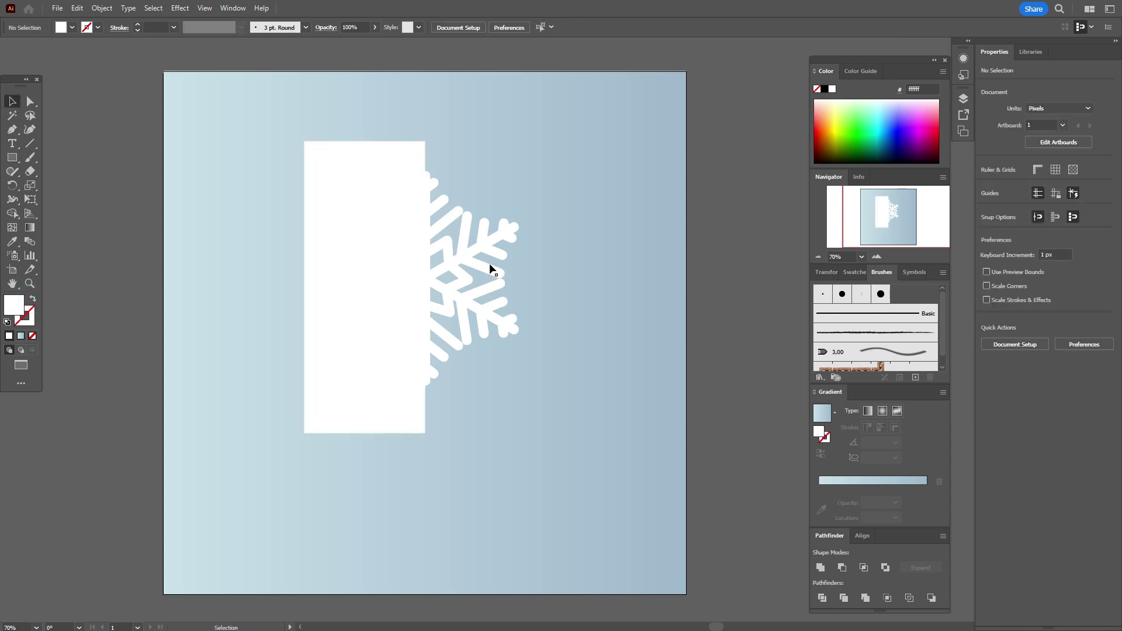
Duplicate the snowflake together with the rectangle across the artboard's right edge, at about X 1039, Y 382 px
left_click(491, 270)
key("a")
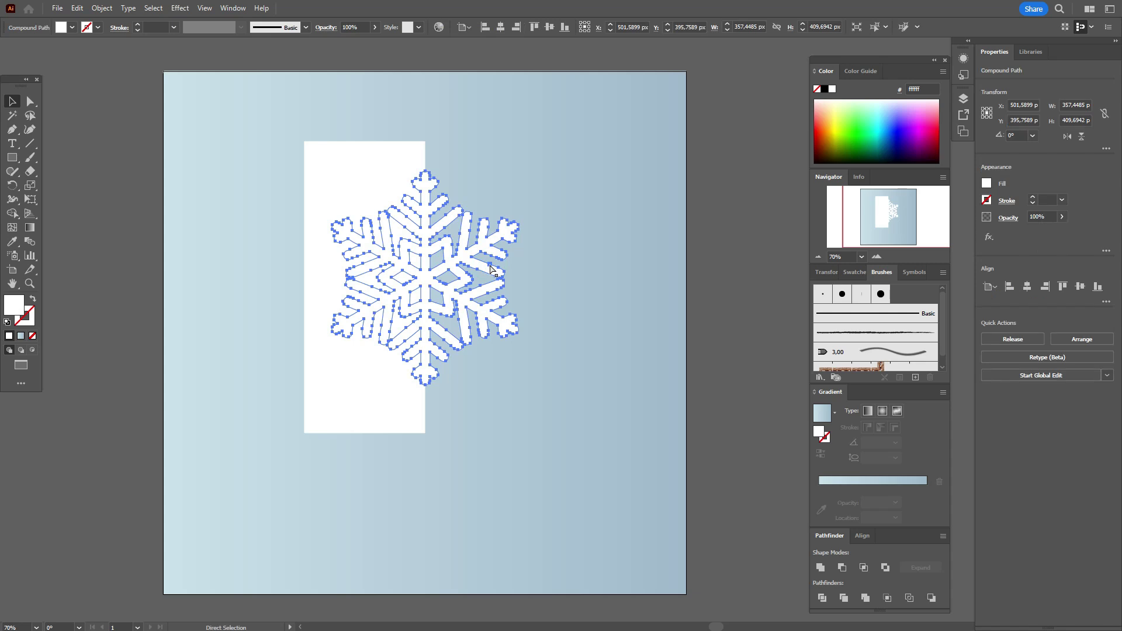
key("v")
key("a")
key("v")
left_click(369, 184, "shift")
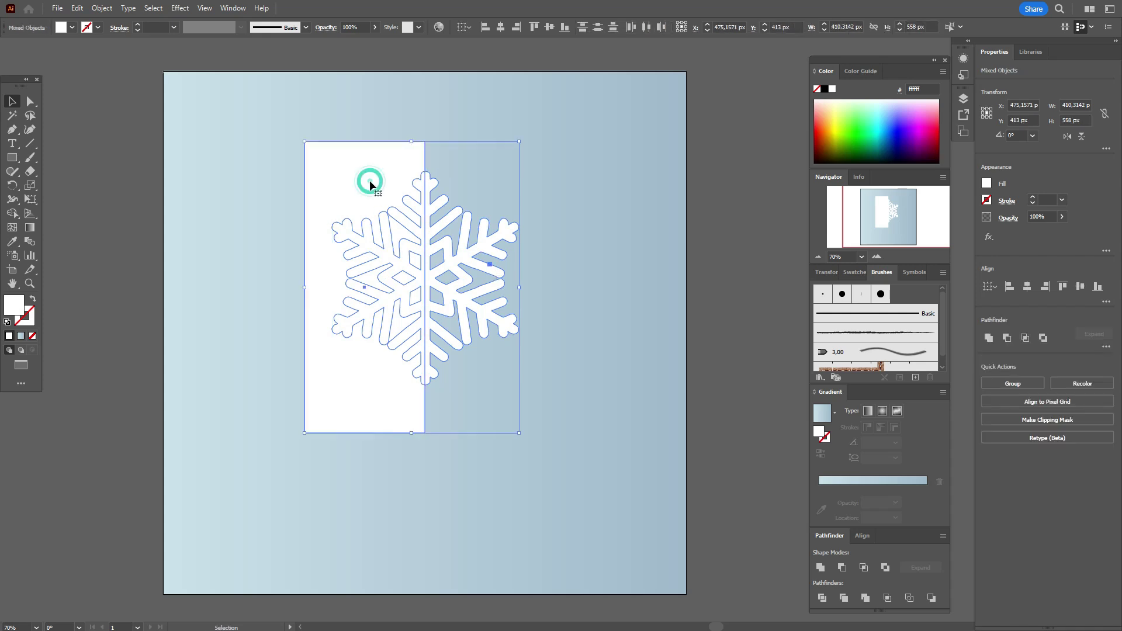
key("a")
left_click_drag(370, 186, 644, 290)
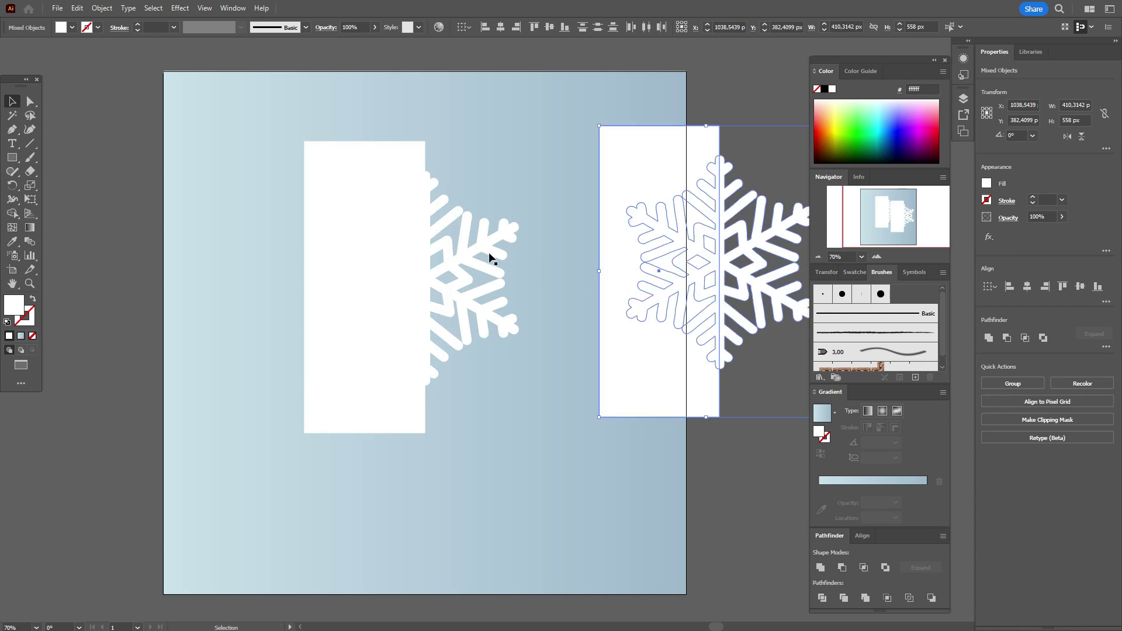
Intersect the original snowflake with its rectangle to keep only the left half
left_click(453, 255)
left_click(359, 177, "shift")
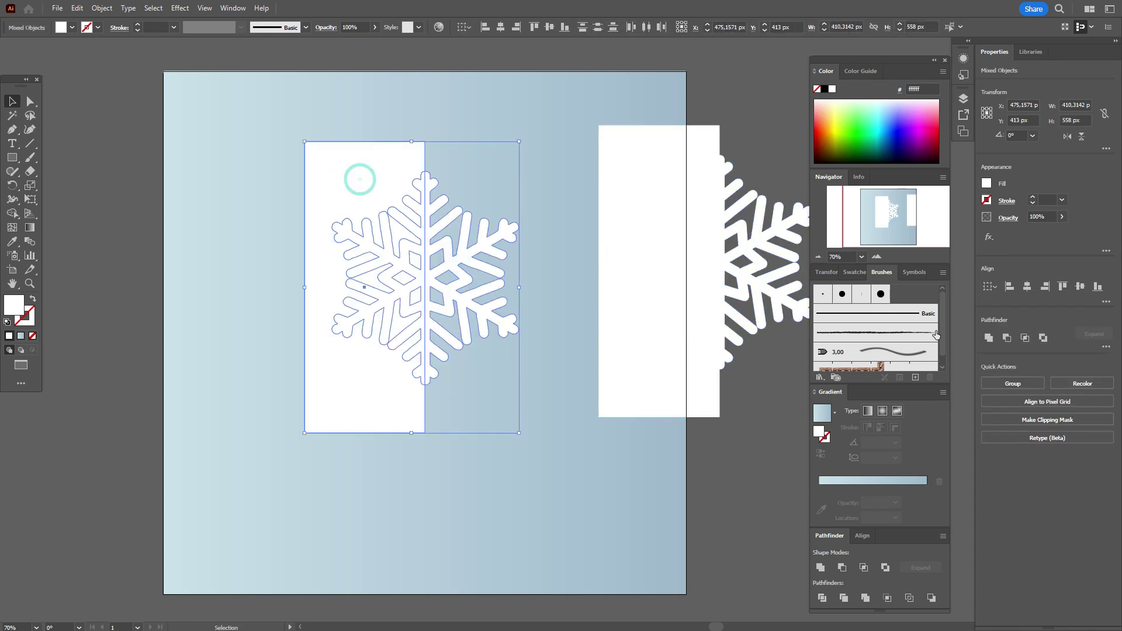
left_click(1024, 339)
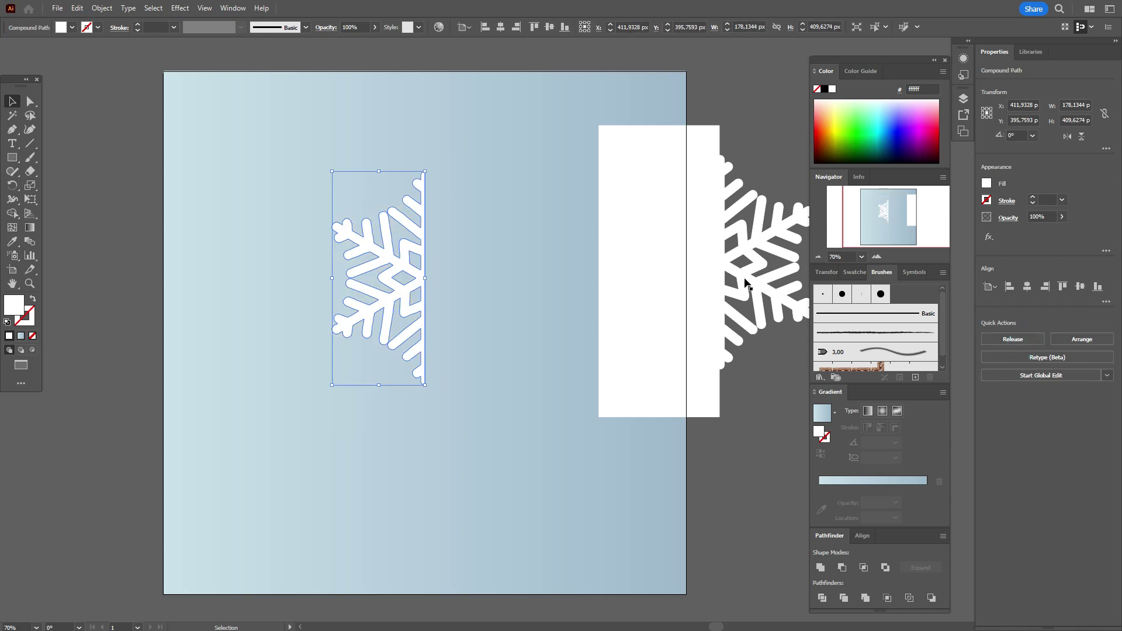
Shift the copied rectangle over the right half of the copied snowflake and intersect the two shapes
left_click_drag(655, 293, 770, 299)
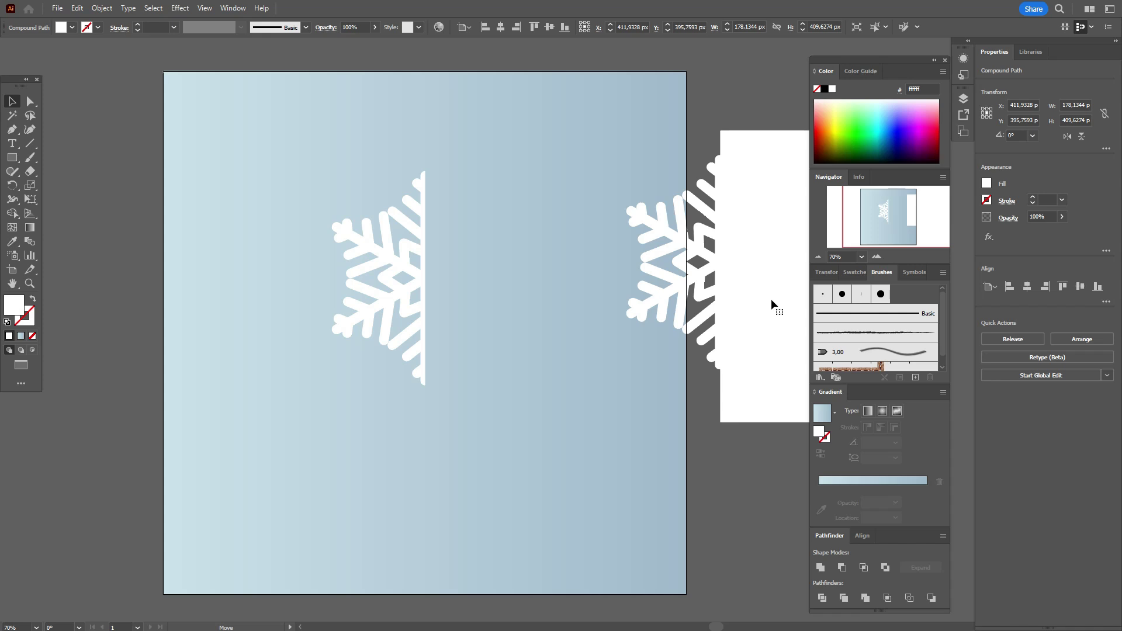
left_click(731, 272)
left_click(710, 263, "shift")
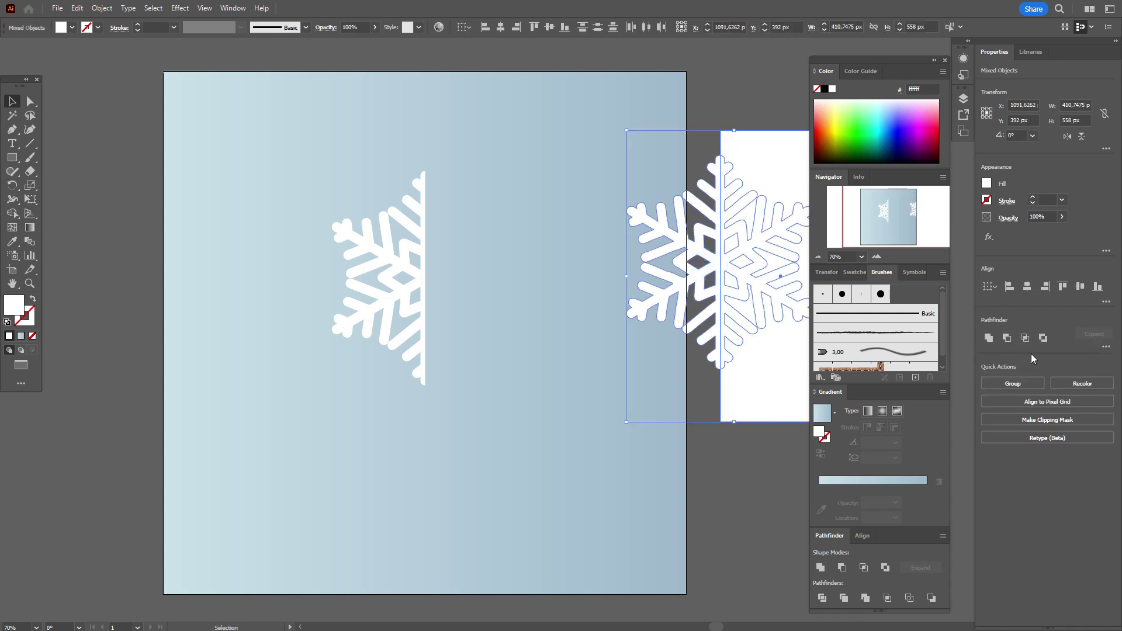
left_click(1025, 342)
Move the right half back beside the left half and nudge it to about X 590 px to close the gap
left_click_drag(761, 258, 469, 277)
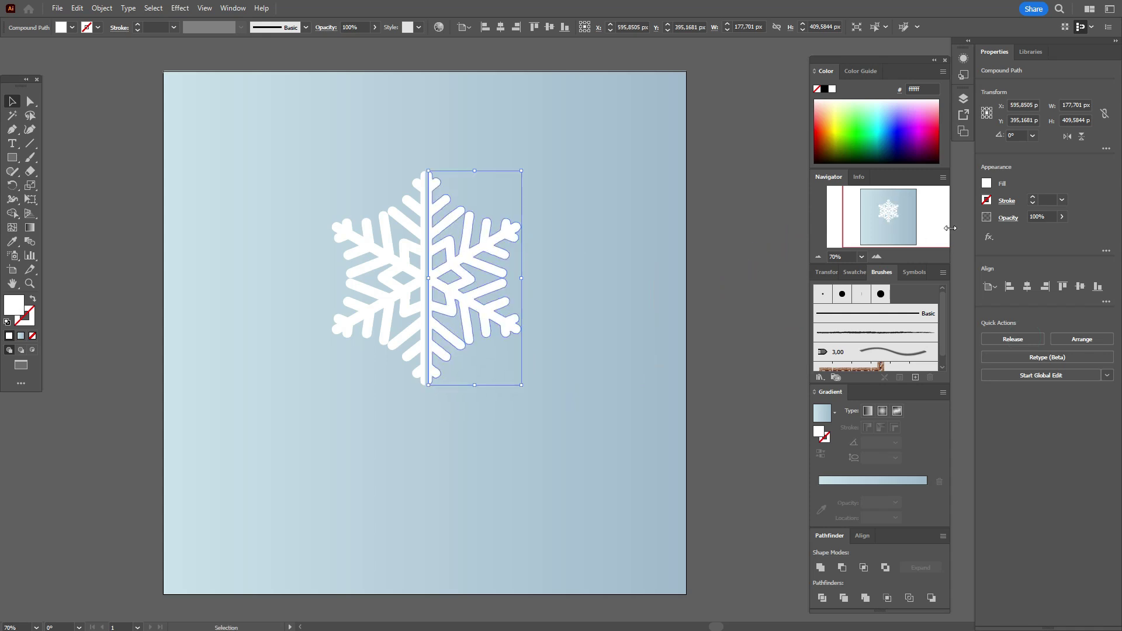
key("Left")
key("Left")
key("Left")
key("Left")
key("Left")
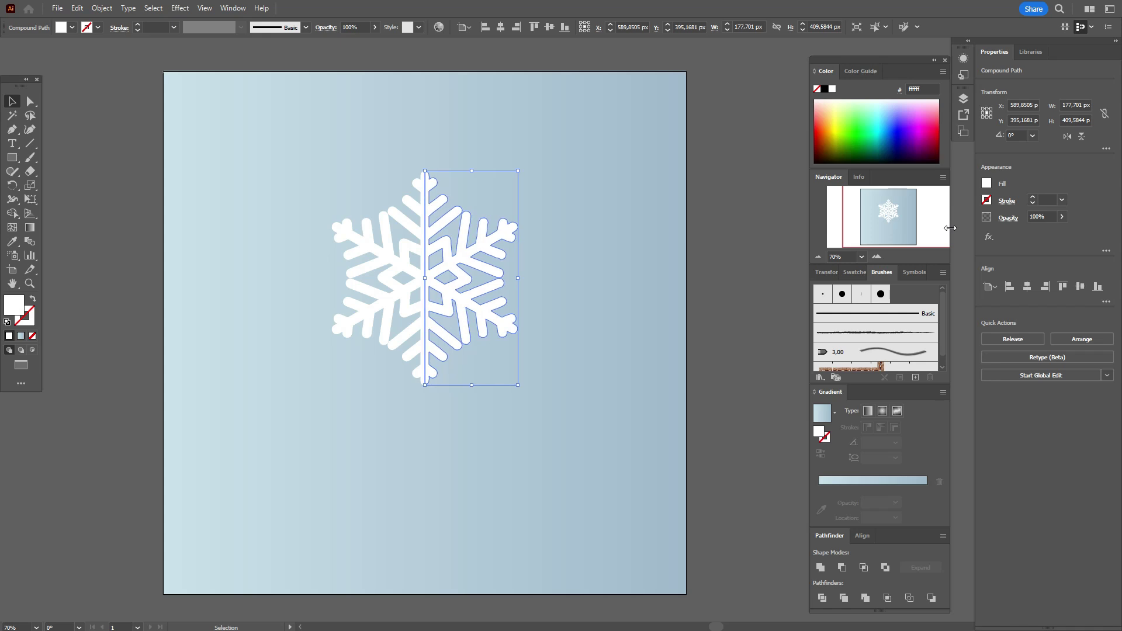
left_click(768, 299)
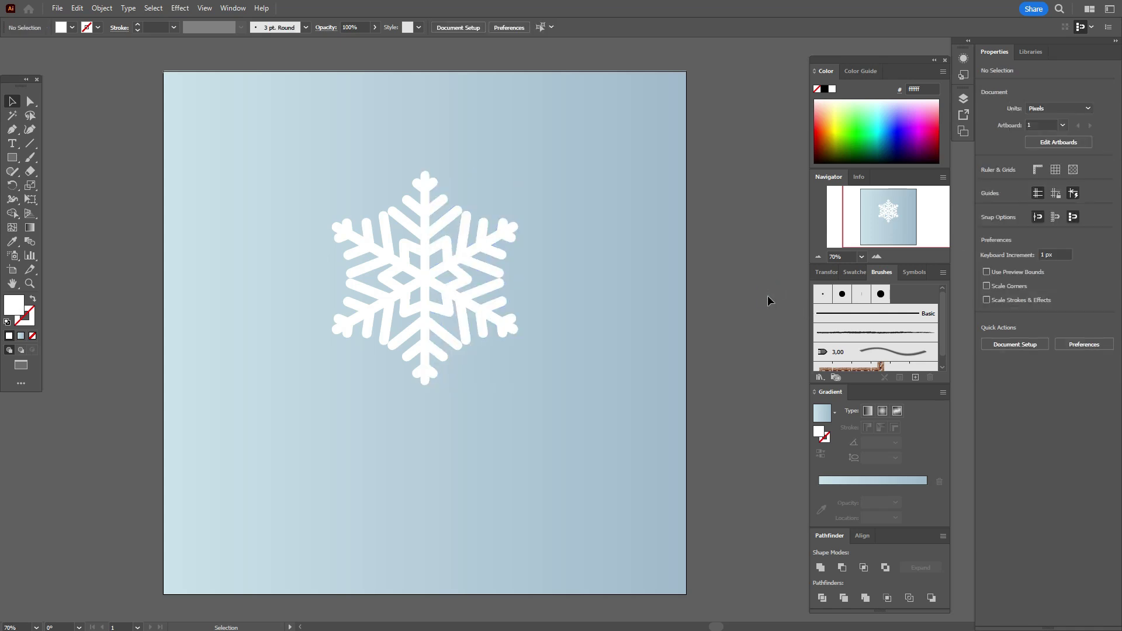
Align the top edges of the snowflake's two halves
left_click(398, 224)
left_click(402, 224)
left_click(449, 215, "shift")
key("ctrl+8")
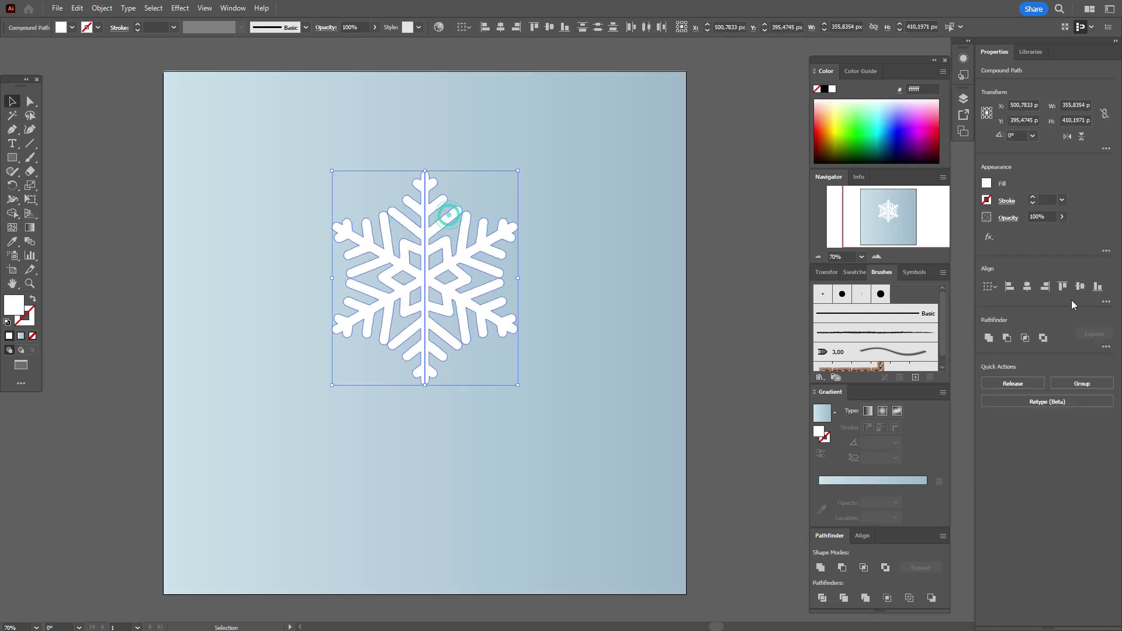
left_click(1063, 286)
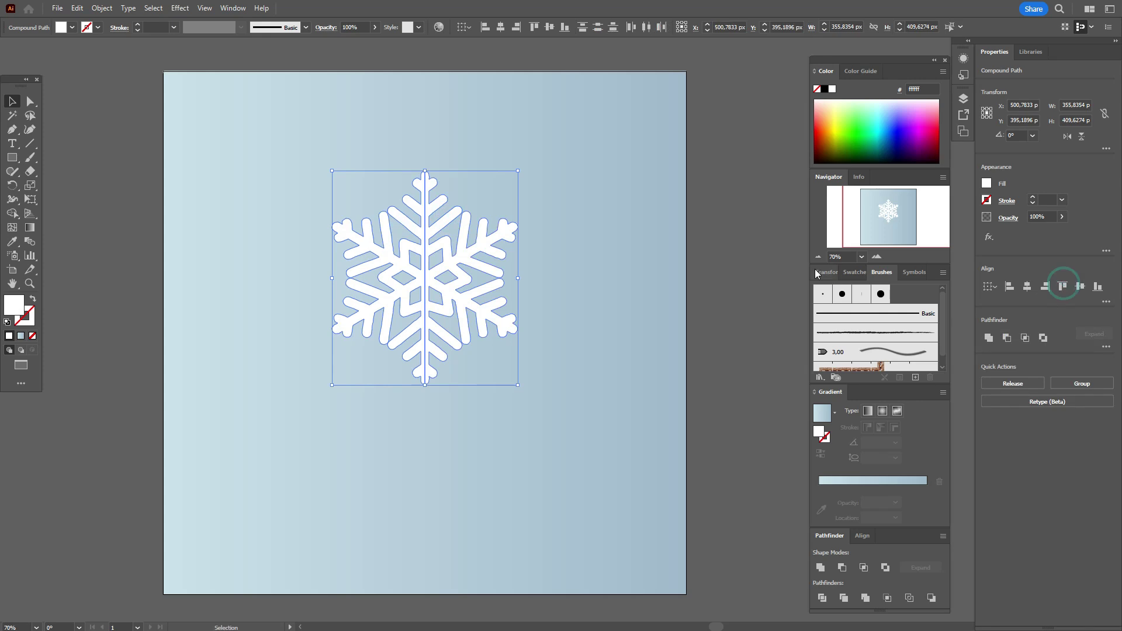
left_click(747, 272)
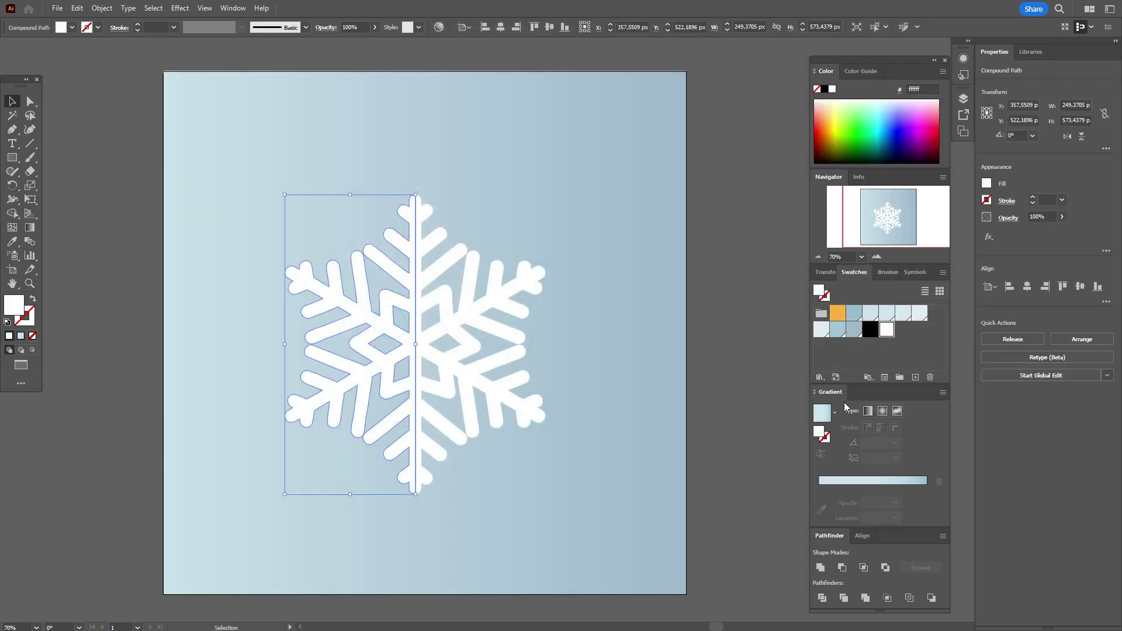
Fill the left half with a linear gradient from light blue d1e4ec to a deeper blue, with the midpoint at 87%
left_click(828, 415)
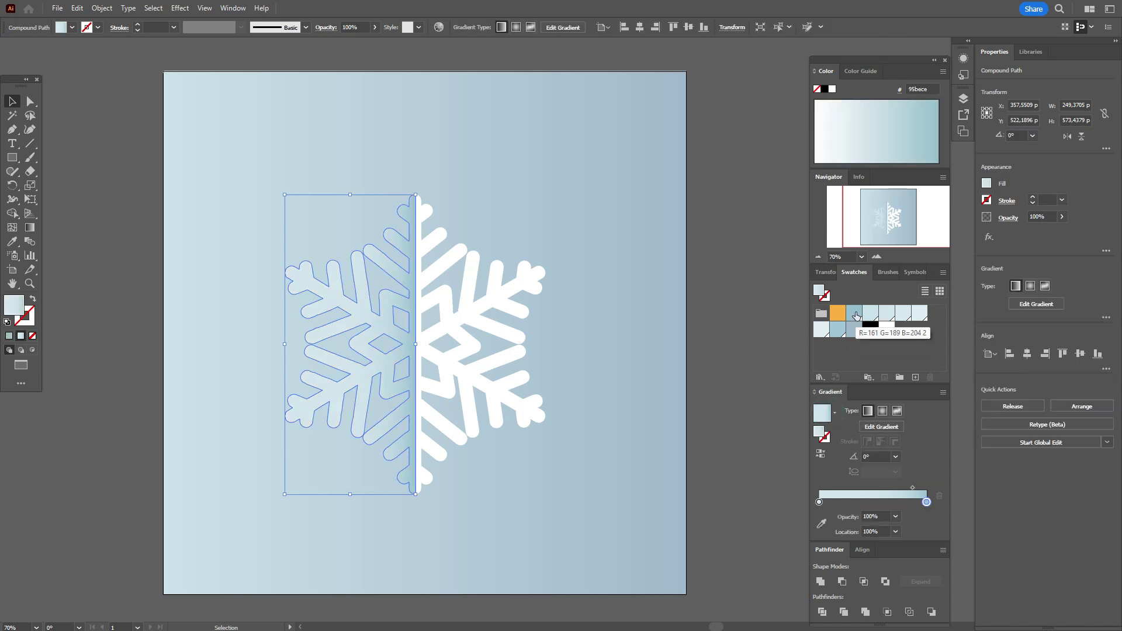
left_click_drag(938, 504, 926, 509)
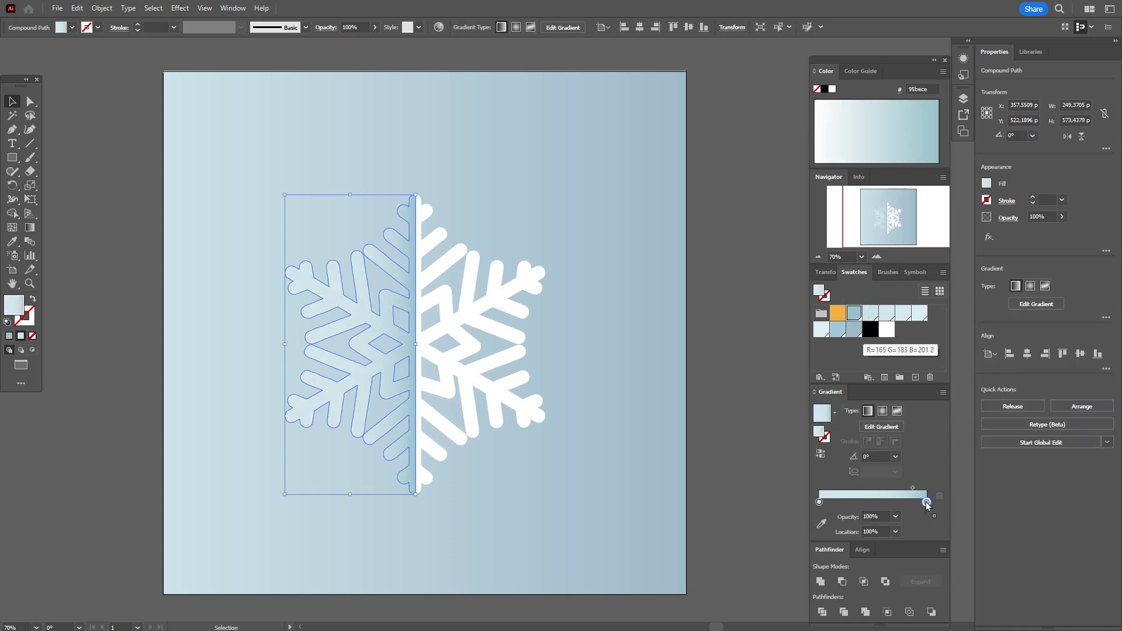
left_click_drag(887, 314, 819, 504)
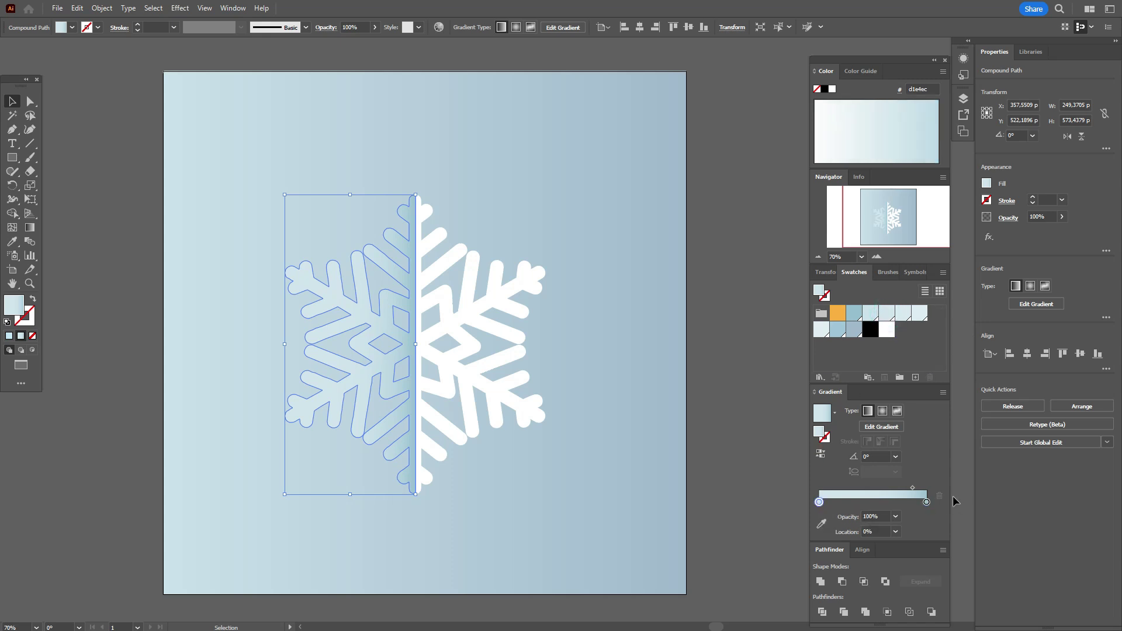
left_click(912, 488)
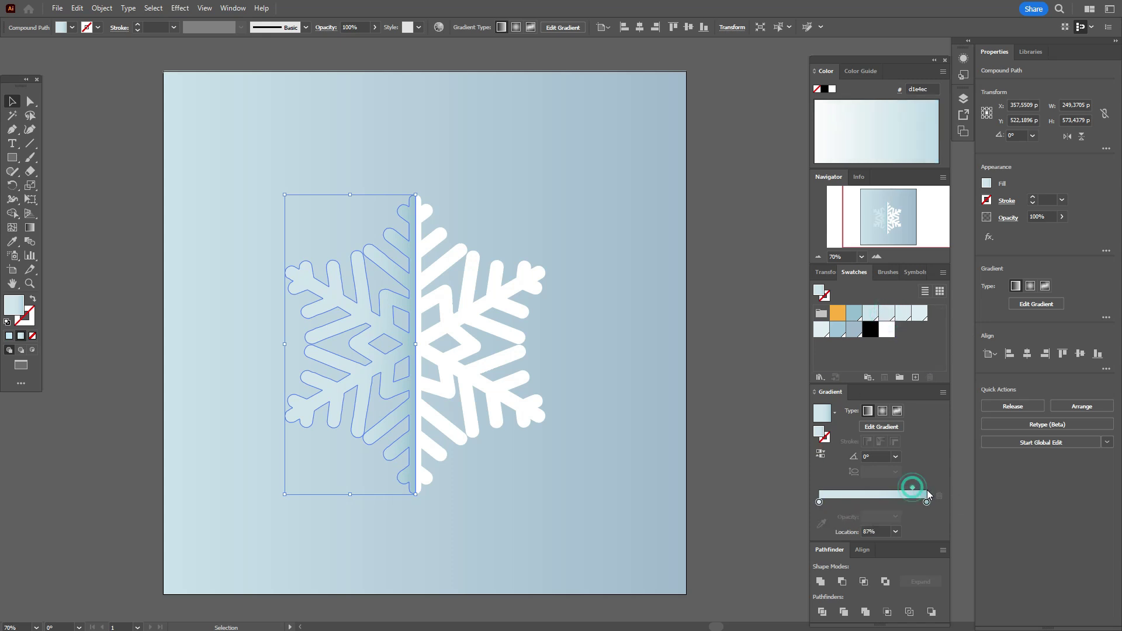
Shift the left half's gradient to the right with the Gradient tool so its darker end lies beyond the centre line
left_click(30, 227)
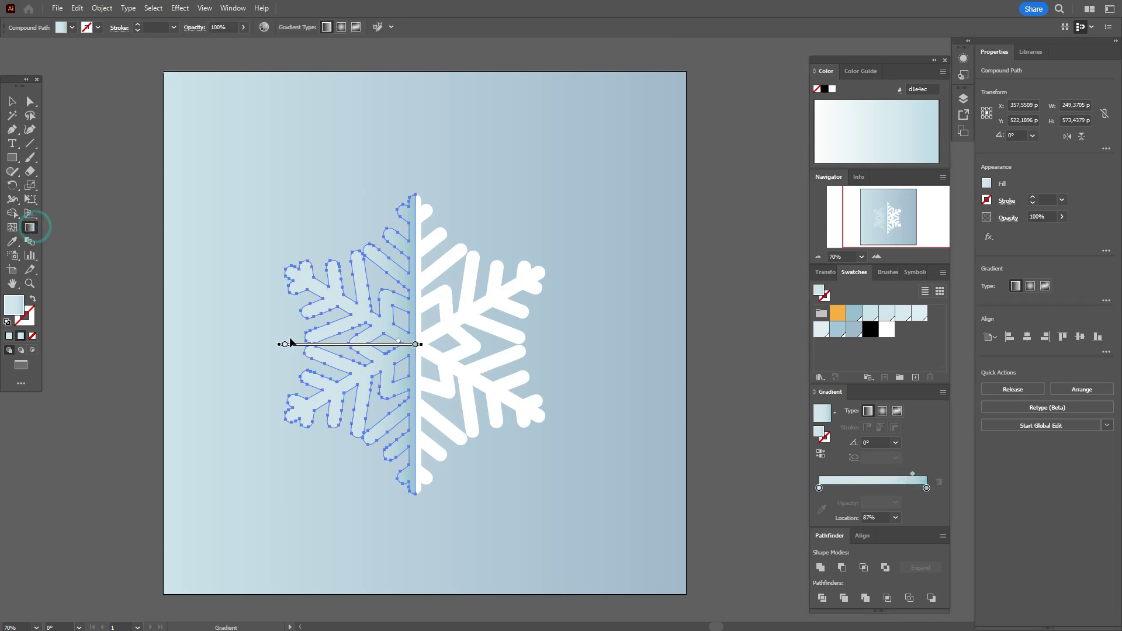
left_click_drag(314, 348, 343, 349)
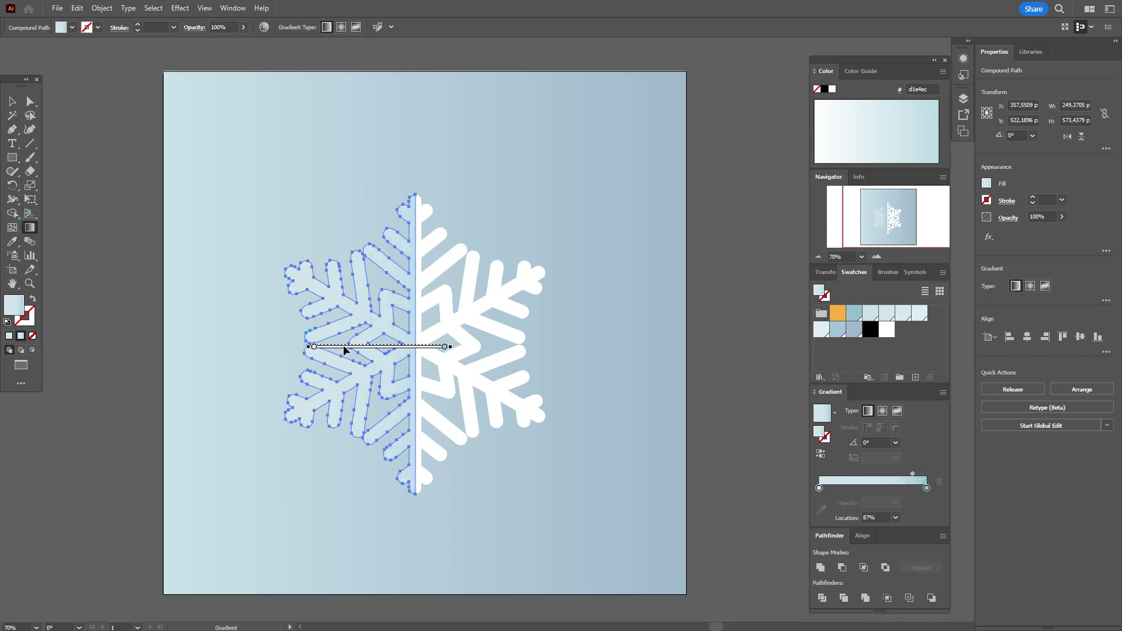
left_click(12, 101)
left_click(101, 134)
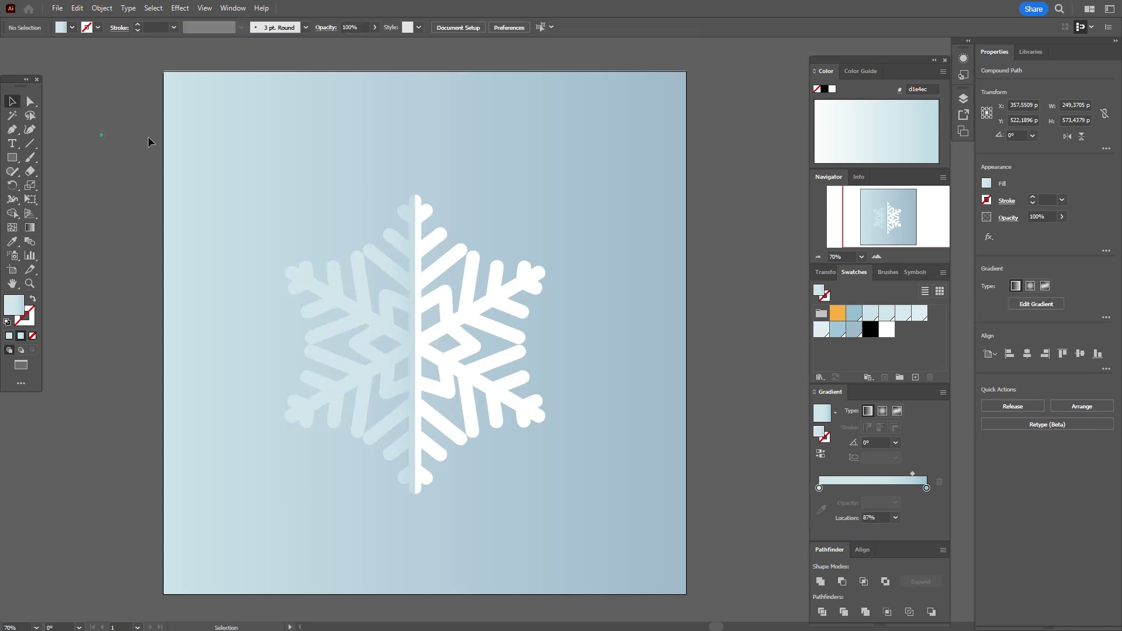
Fill the snowflake's right half with a linear gradient from d1e4ec to deecf2, with the midpoint at about 19%
left_click(467, 341)
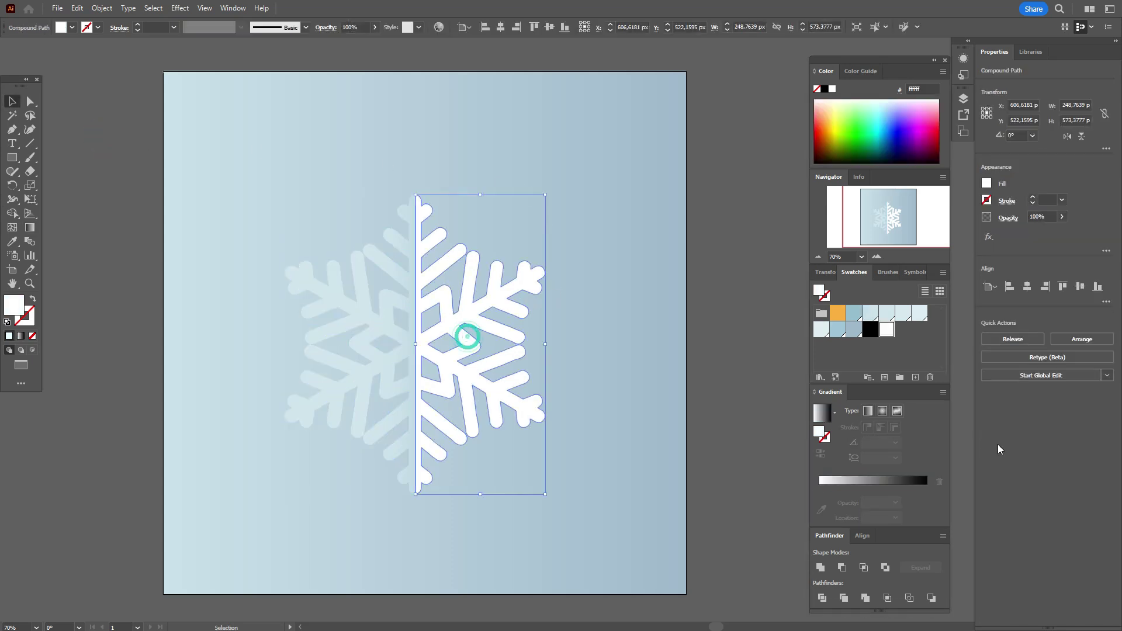
left_click(823, 416)
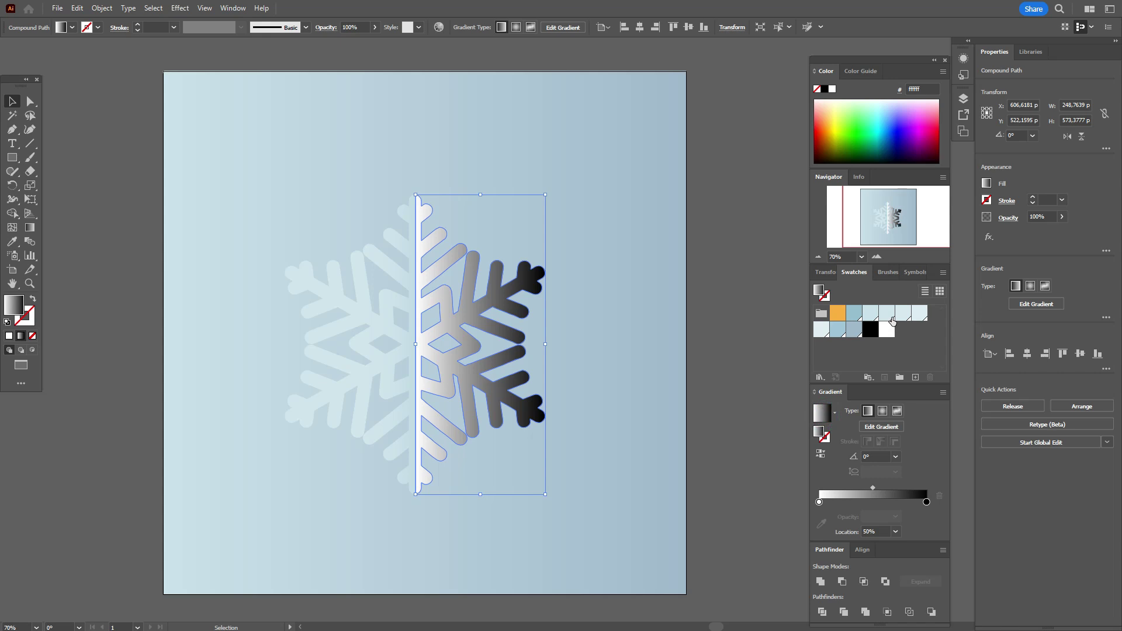
left_click_drag(888, 318, 820, 501)
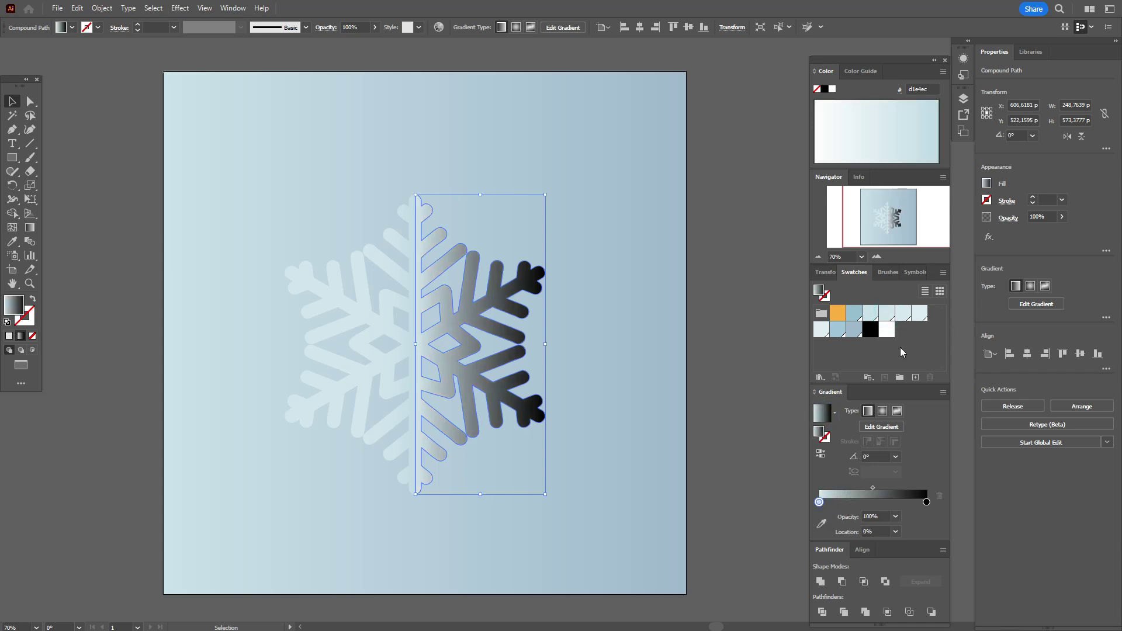
left_click(916, 312)
left_click_drag(915, 312, 926, 501)
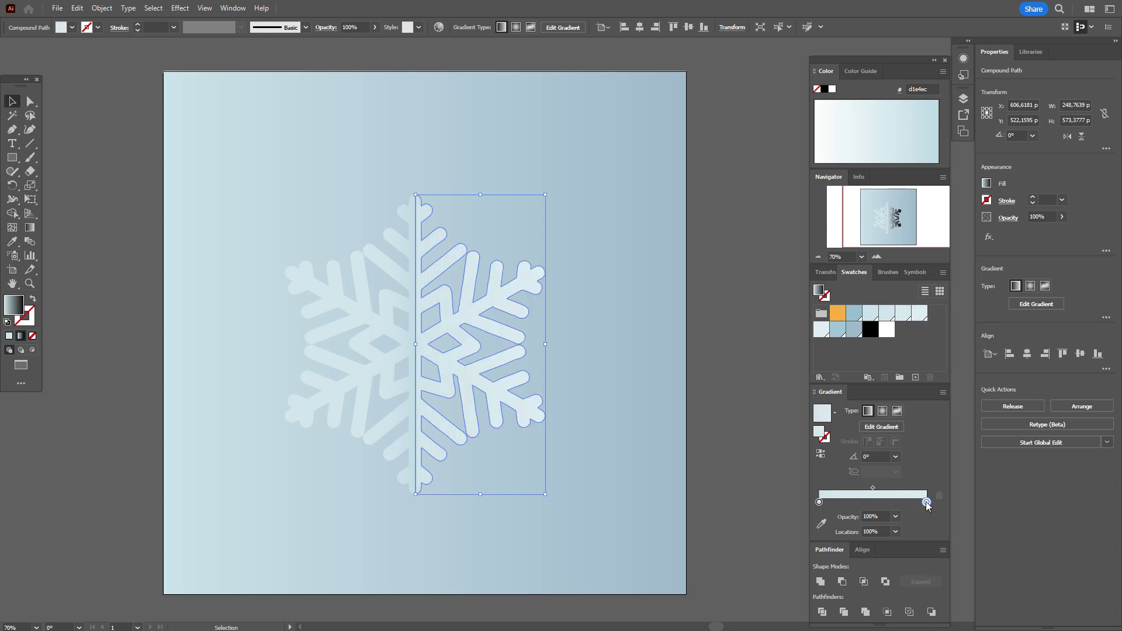
left_click(766, 426)
left_click(493, 372)
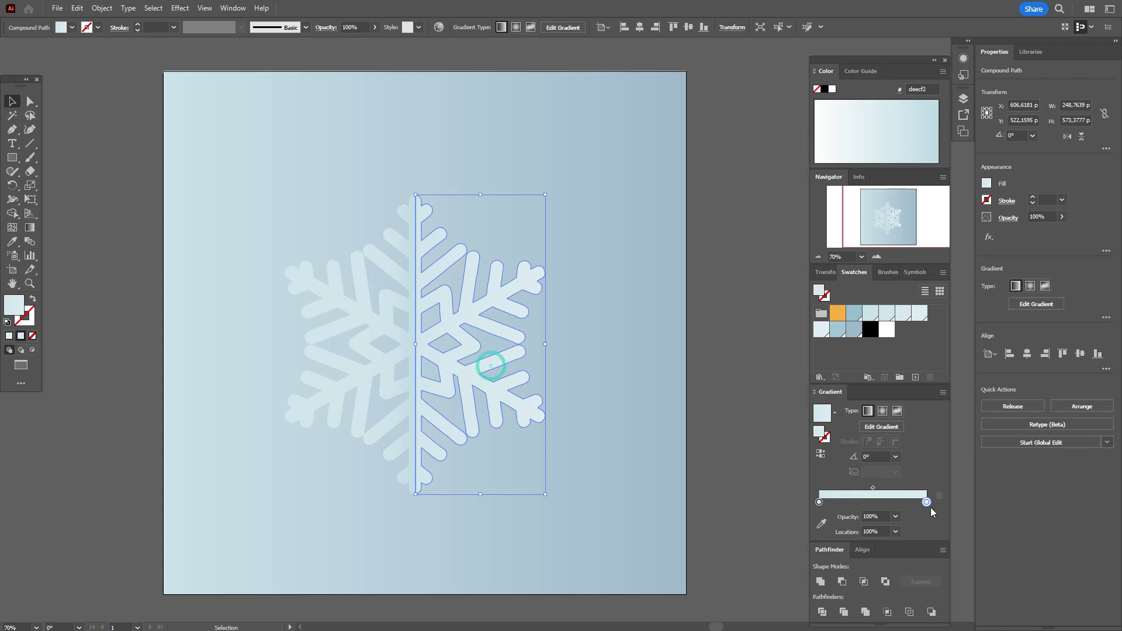
left_click_drag(872, 489, 838, 493)
left_click(754, 428)
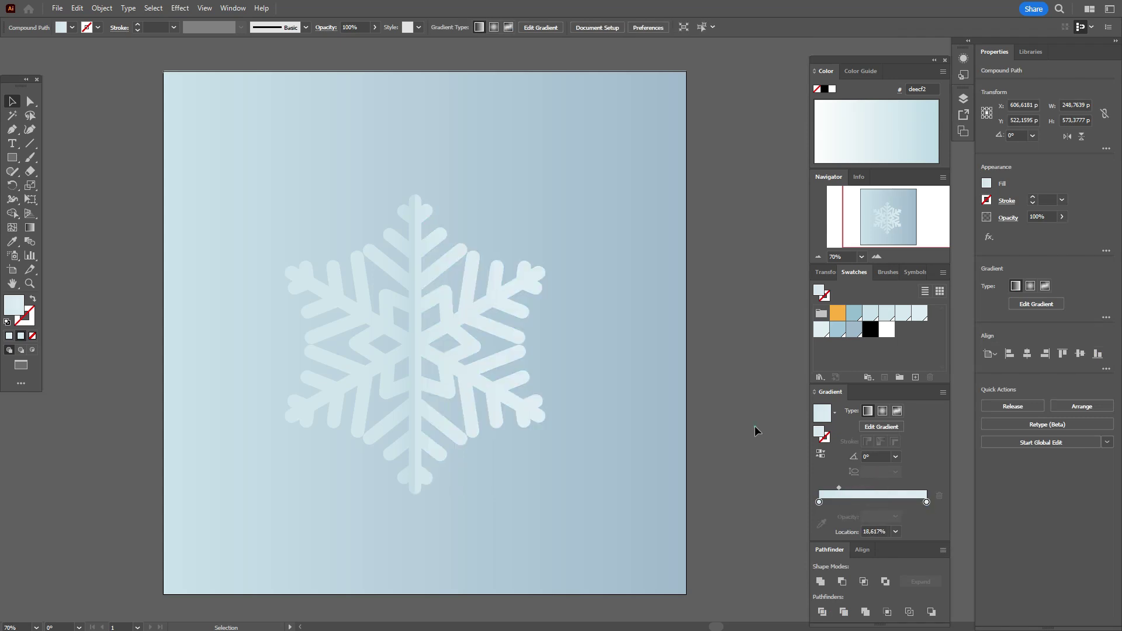
Duplicate both halves of the snowflake and place the copy directly to the right of the original
left_click(385, 334)
left_click(461, 318, "shift")
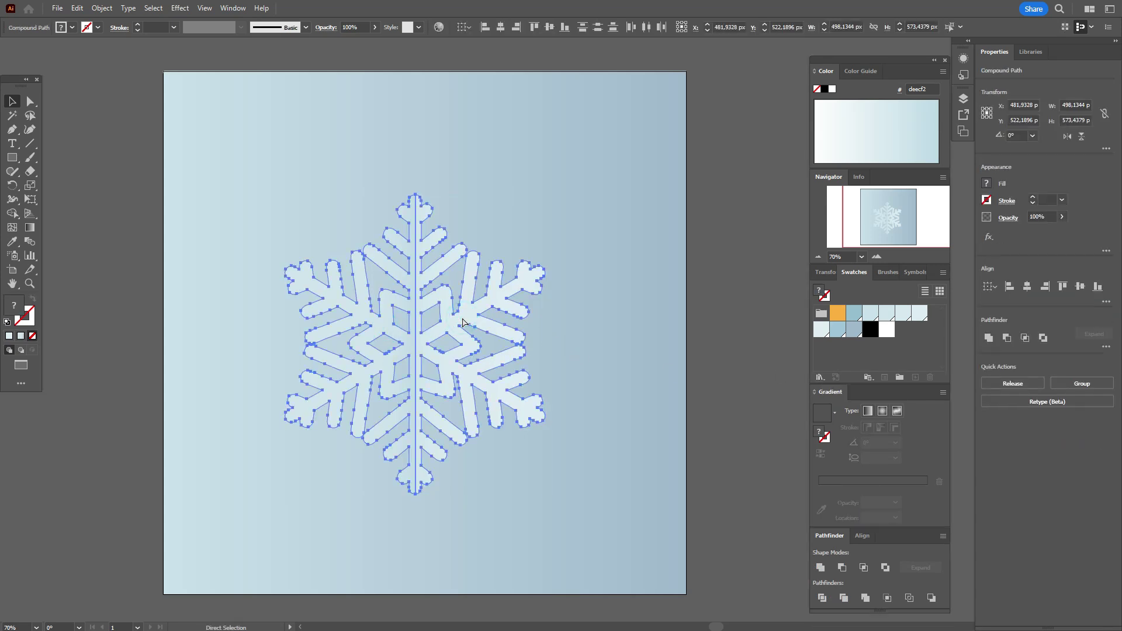
left_click_drag(462, 323, 579, 358)
key("space")
Narrow the copied snowflake to about 328 px wide and position it outside the artboard's right edge
left_click(13, 102)
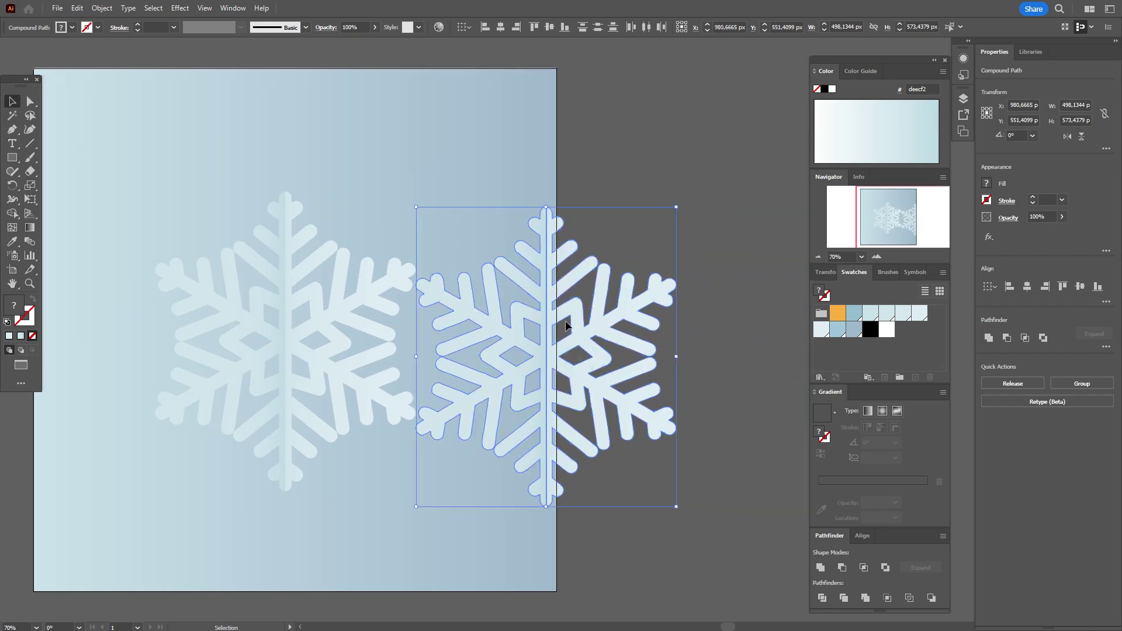
mouse_move(675, 358)
left_mouse_down()
mouse_move(314, 357)
mouse_move(564, 366)
mouse_move(682, 352)
left_mouse_up()
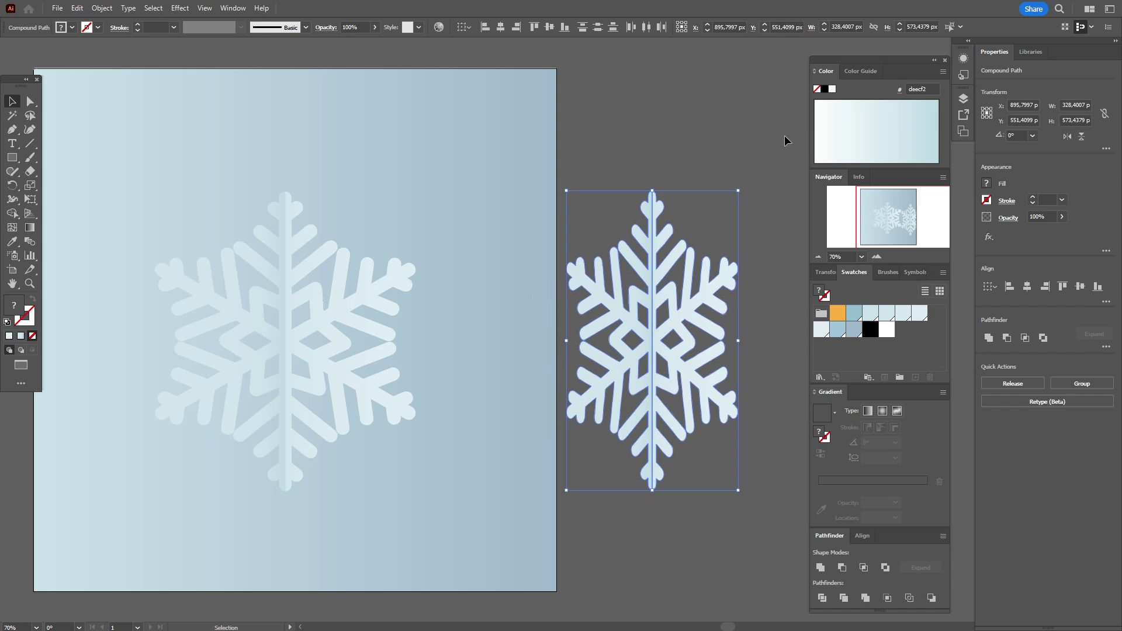
left_click(749, 155)
left_click(12, 284)
left_click_drag(214, 326, 247, 325)
key("v")
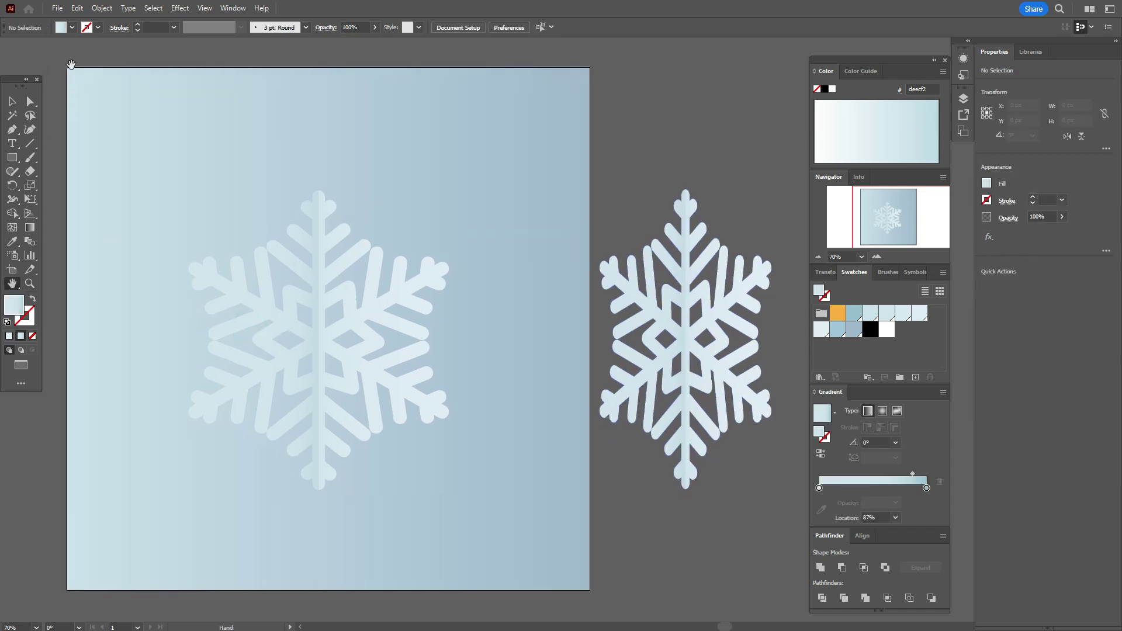
Give the narrow copy's left half a gradient from e1eef3 to 95bece, with the midpoint at about 71%
left_click(661, 337)
left_click(752, 188)
left_click(668, 329)
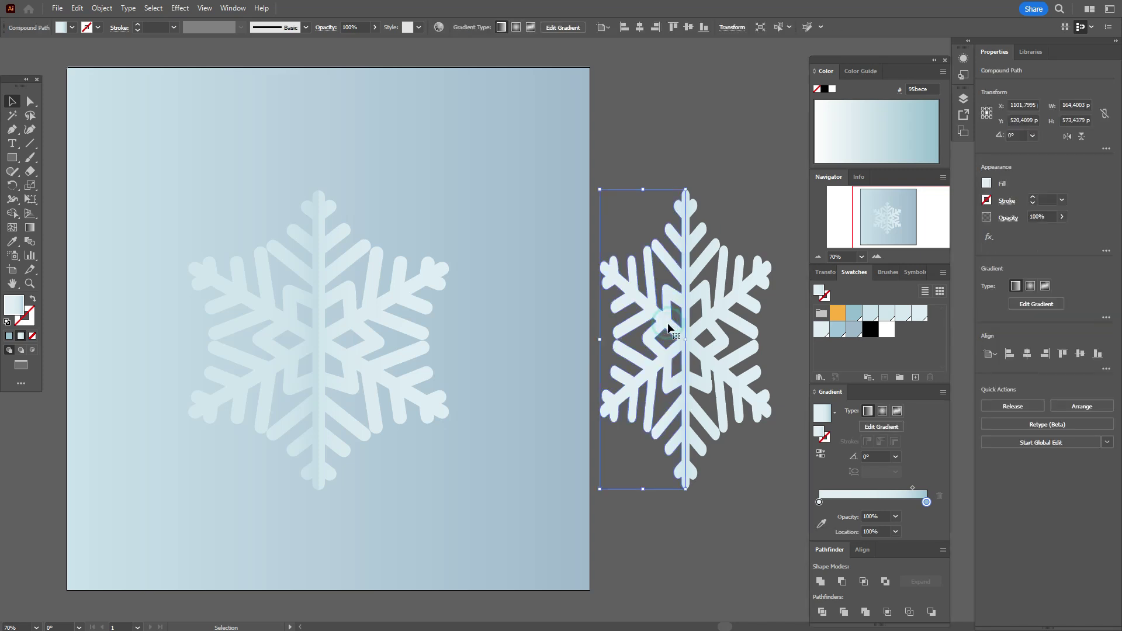
left_click_drag(824, 333, 849, 501)
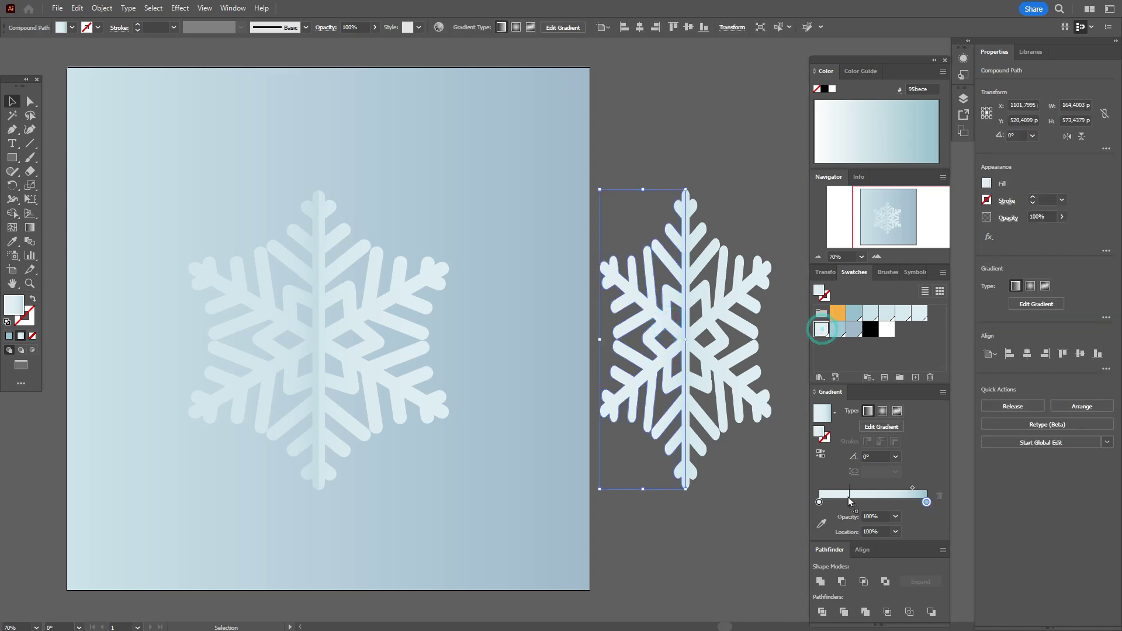
left_click(819, 502)
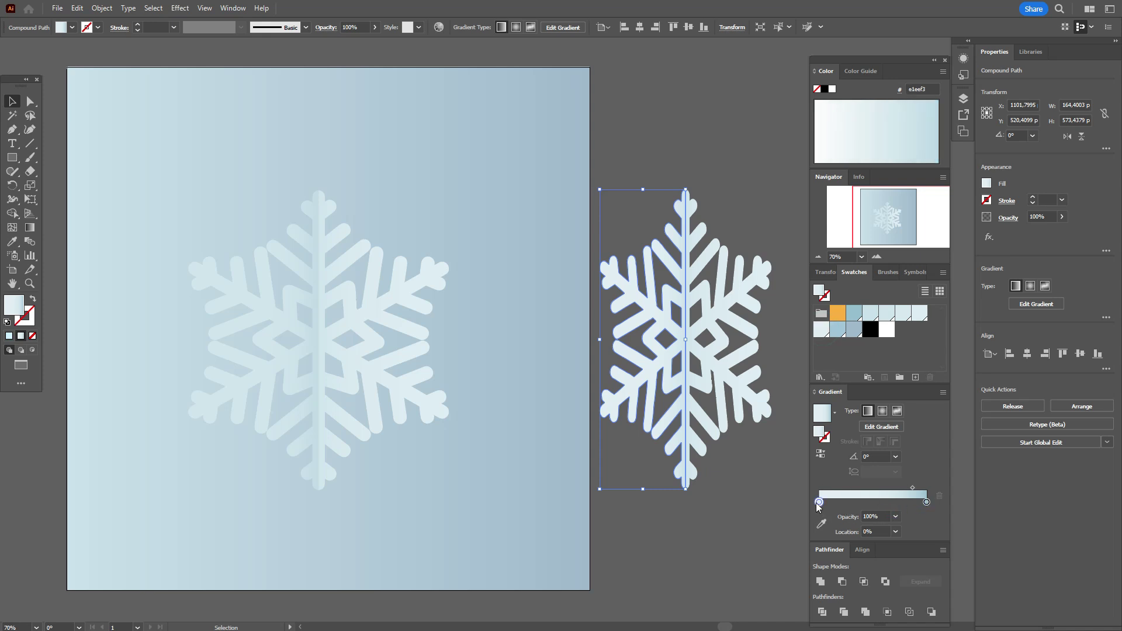
left_click(926, 503)
left_click_drag(900, 490, 894, 492)
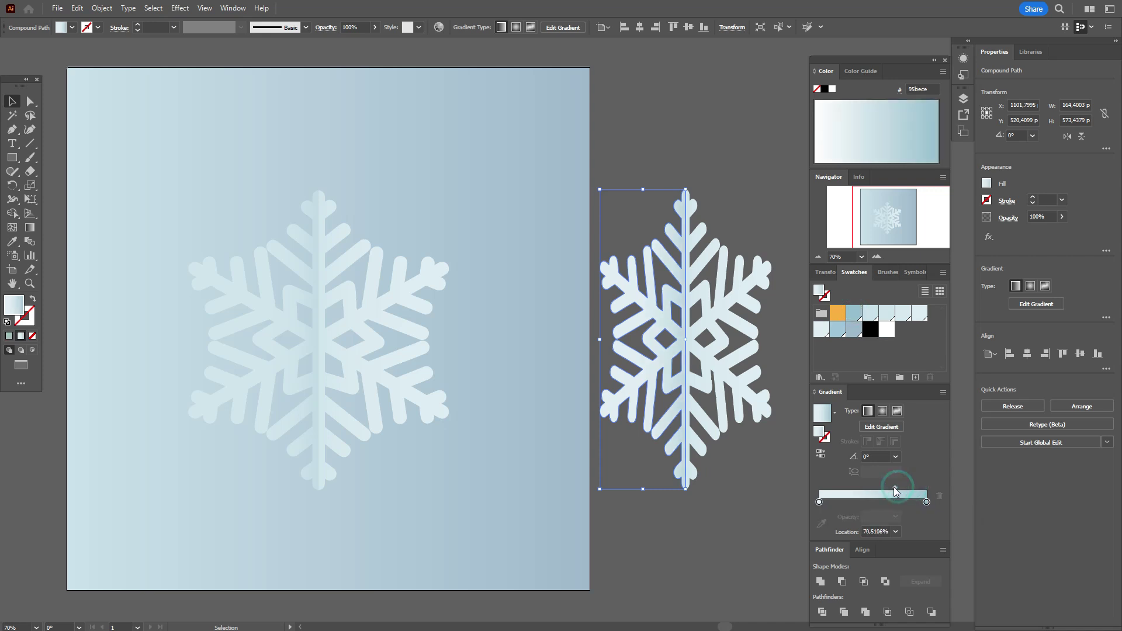
Shift the midpoint of the narrow copy's left-half gradient to about 65% with the Gradient tool
left_click(31, 231)
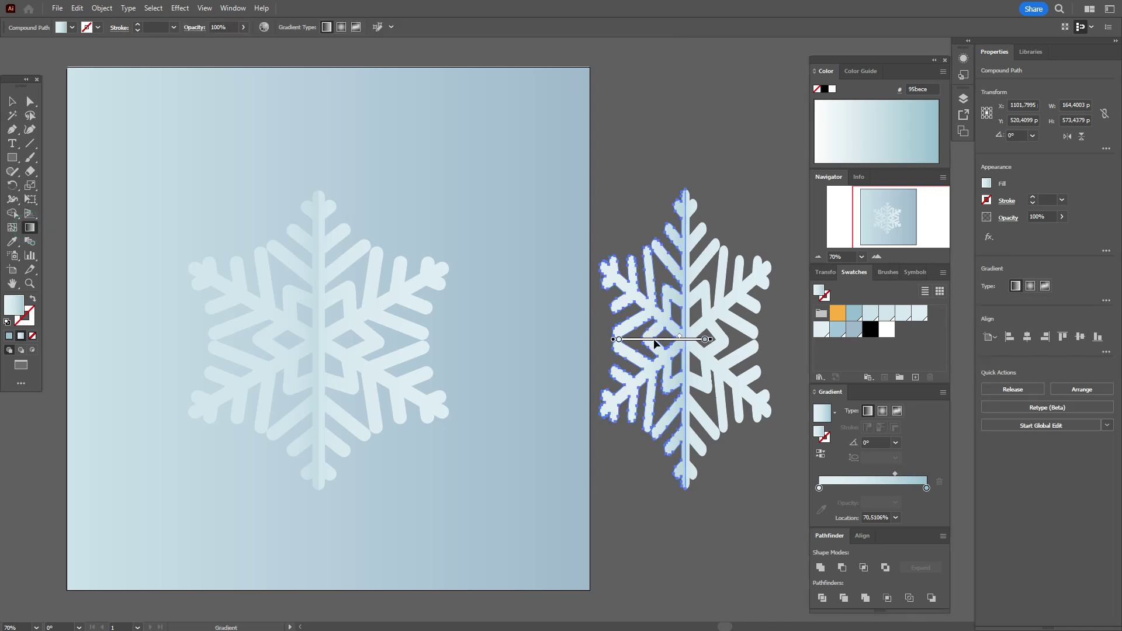
left_click_drag(677, 341, 664, 345)
left_click(18, 106)
left_click(45, 47)
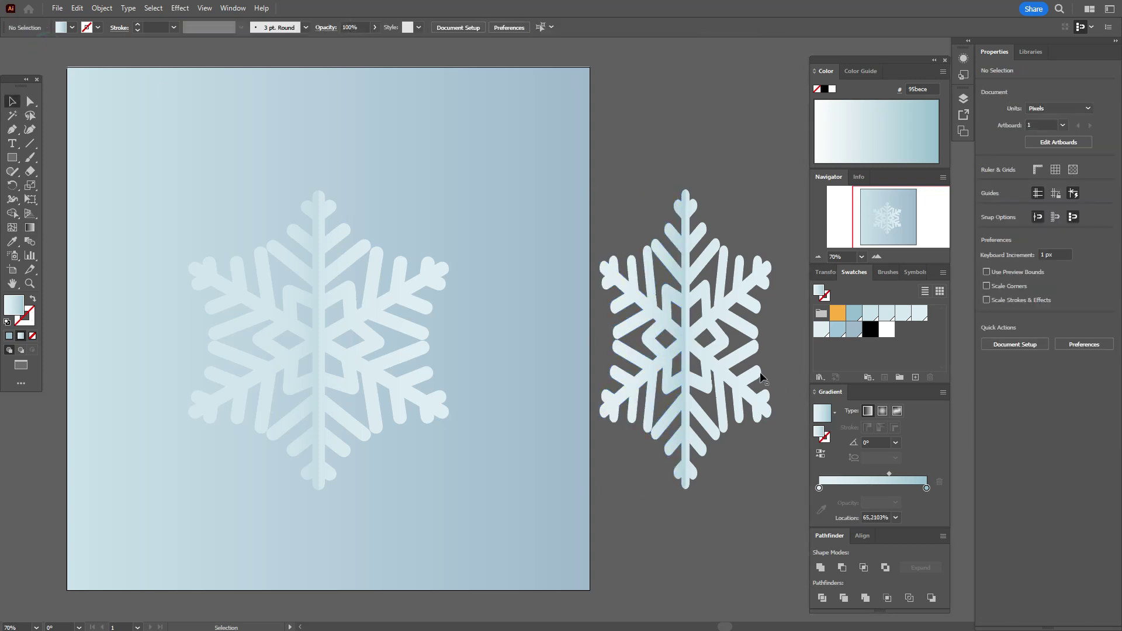
Give the narrow copy's right half a gradient starting at d7e8ef with a white stop at about 95%
left_click(720, 344)
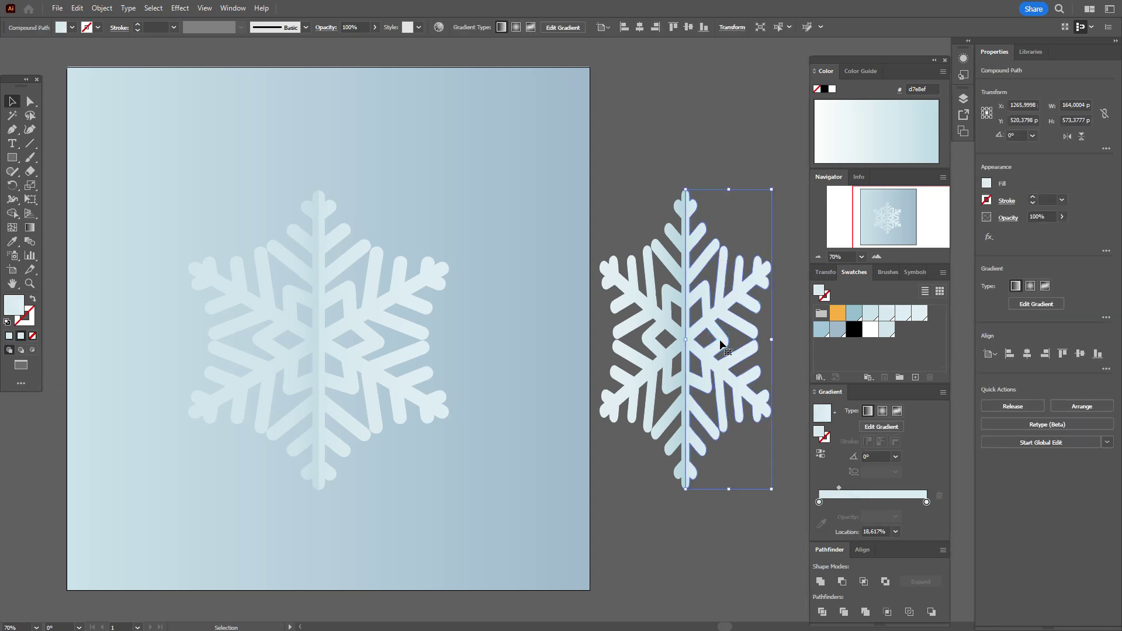
left_click_drag(887, 314, 819, 504)
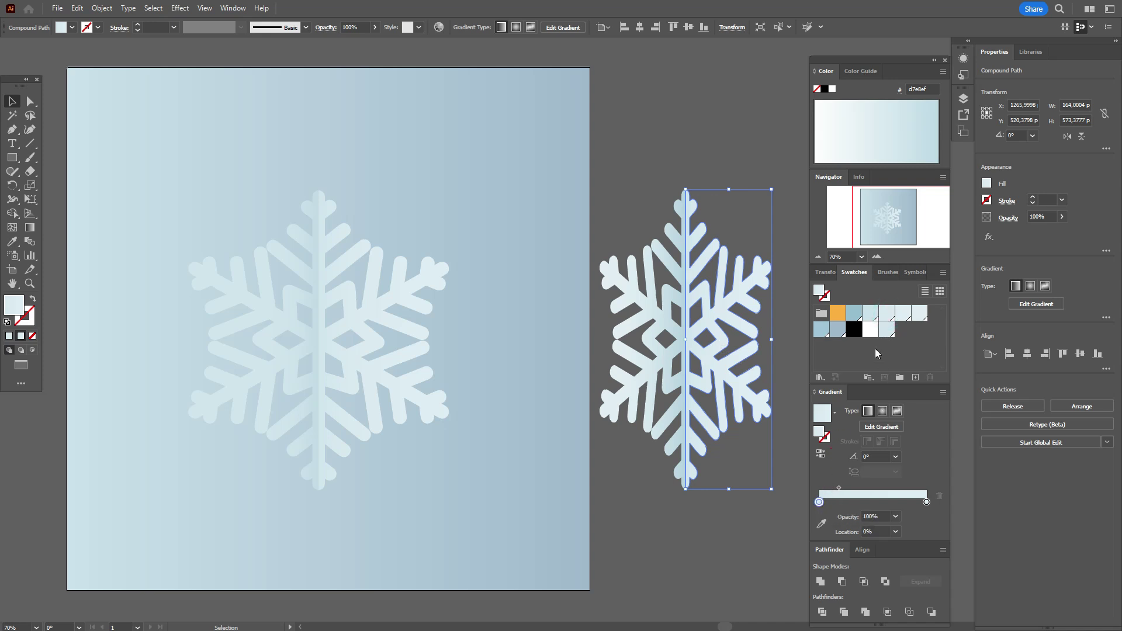
left_click(868, 329)
left_click_drag(867, 328, 923, 503)
left_click(731, 229)
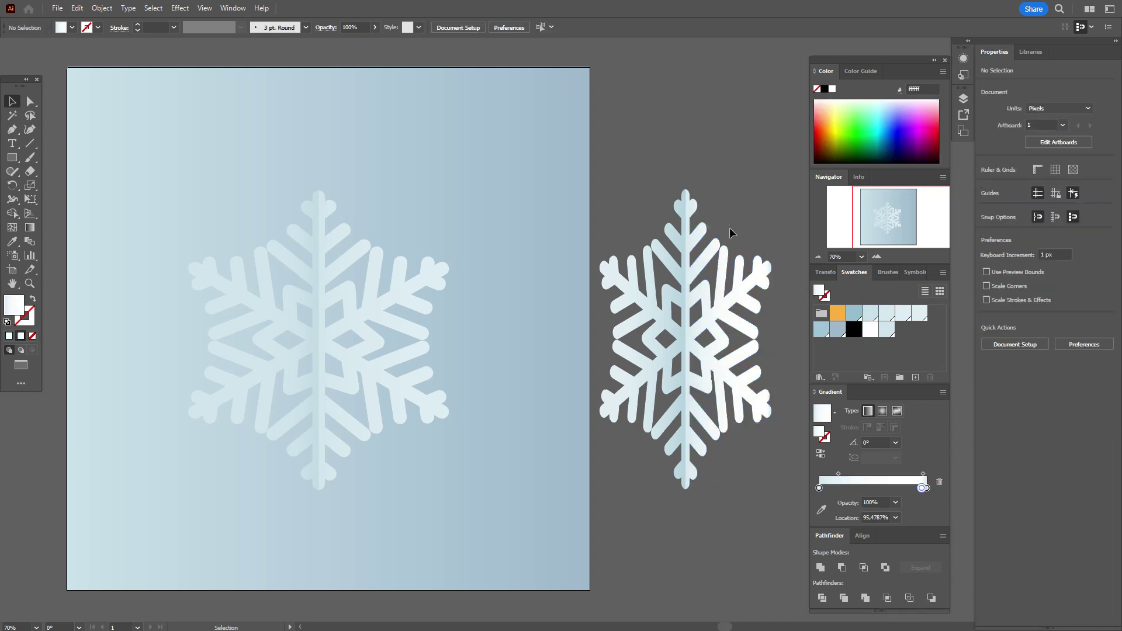
Apply a Multiply drop shadow to the wide snowflake with 75% opacity, 10 px X and Y offsets, 15 px blur and colour 77a0a5
left_click(421, 272)
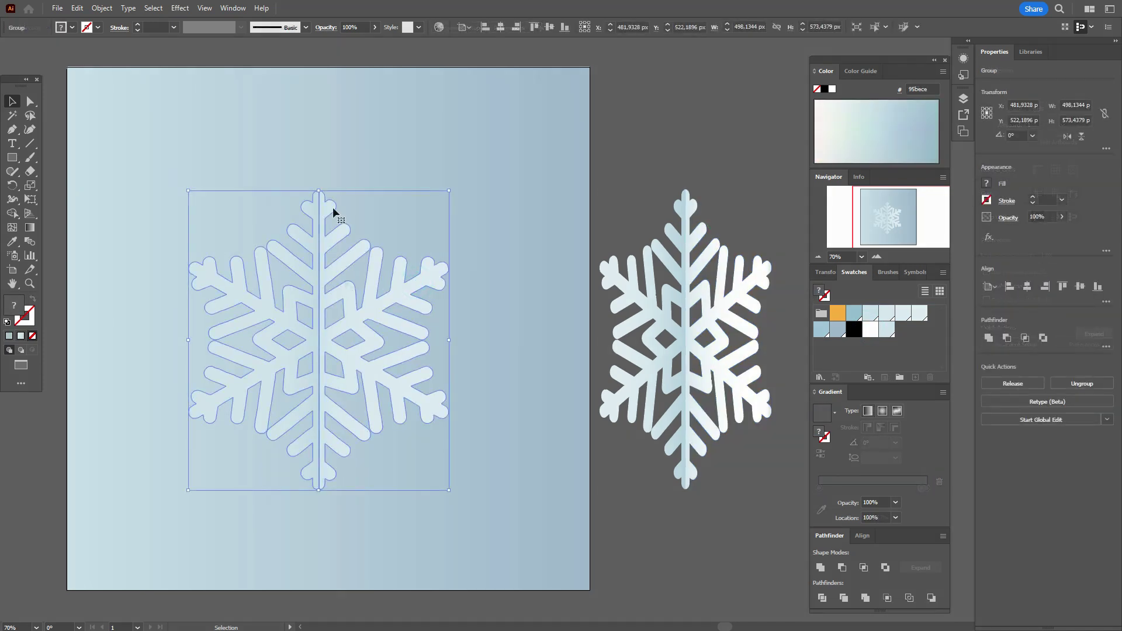
left_click(181, 8)
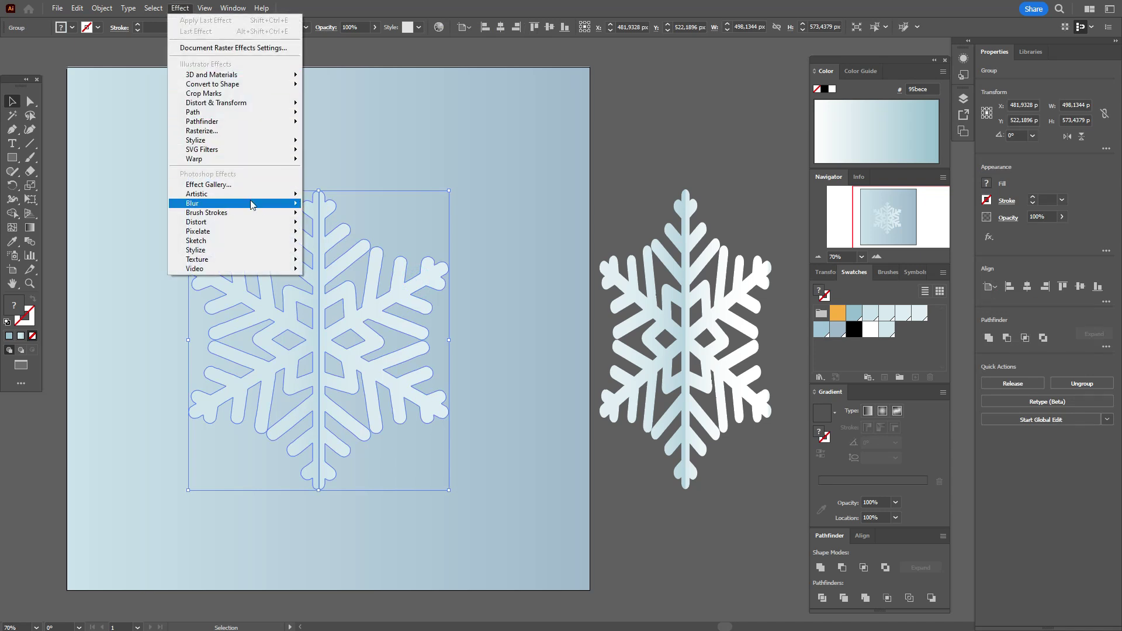
mouse_move(249, 144)
left_click(344, 142)
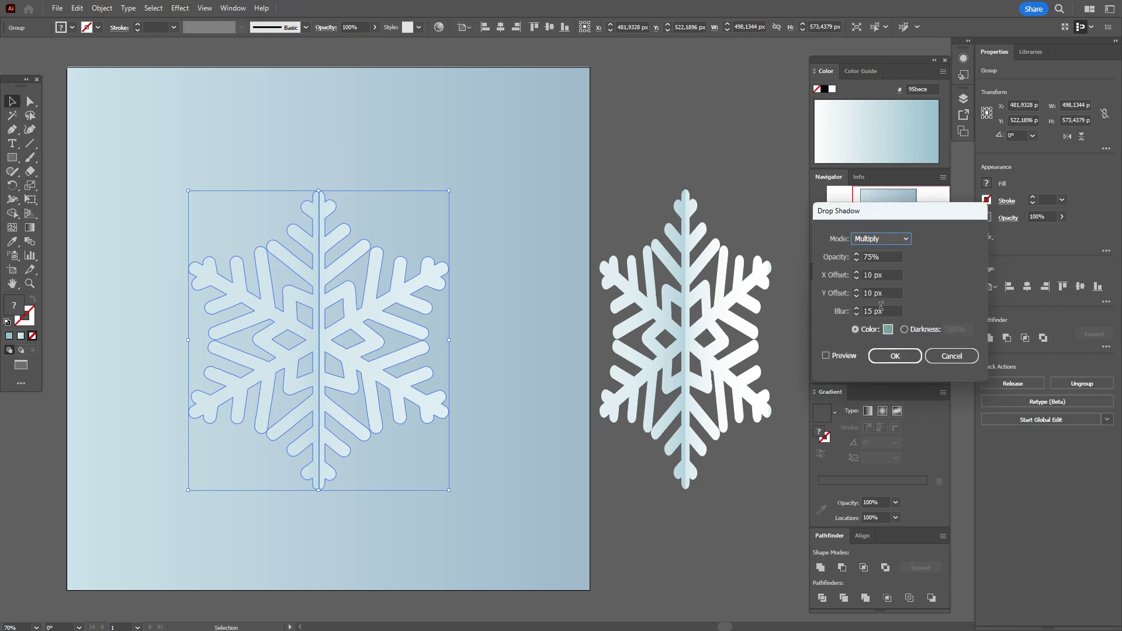
left_click(853, 358)
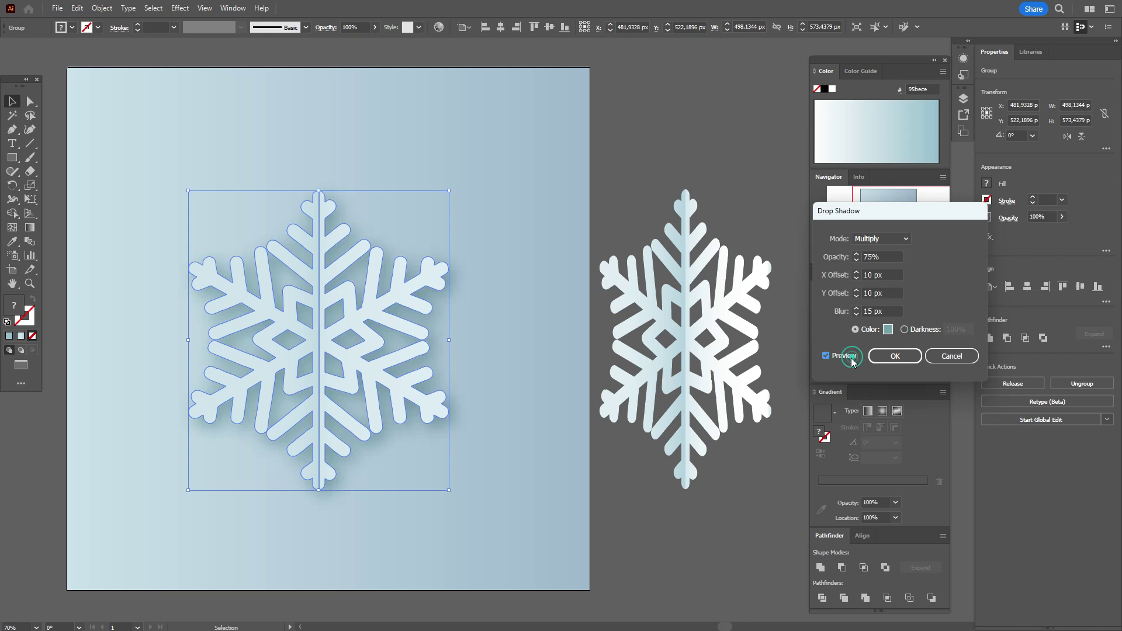
left_click(888, 330)
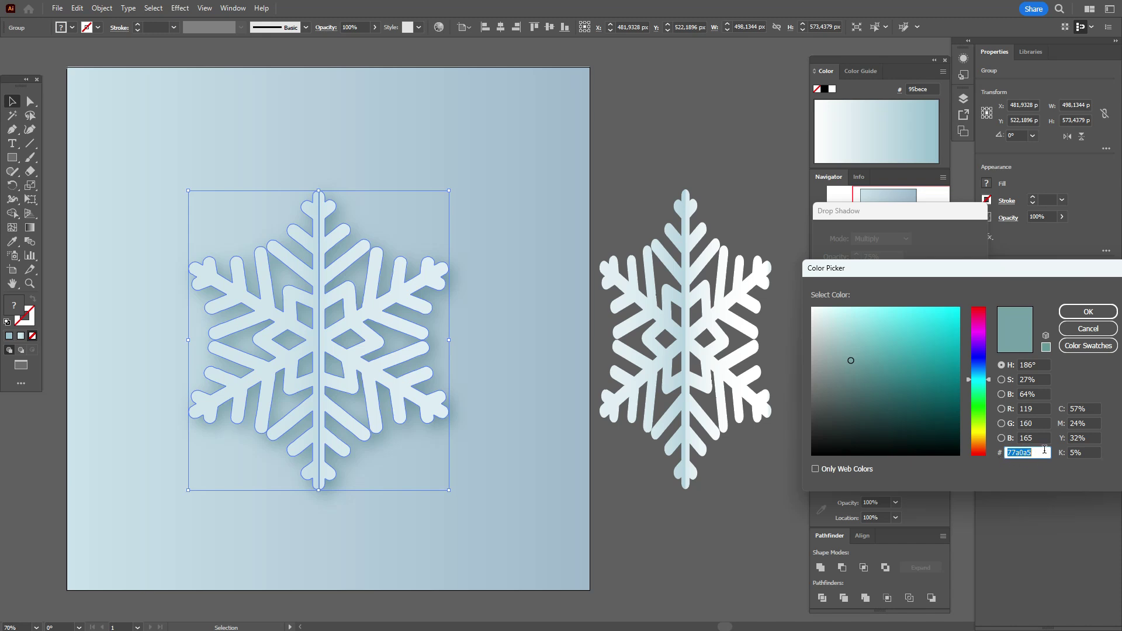
left_click(1088, 311)
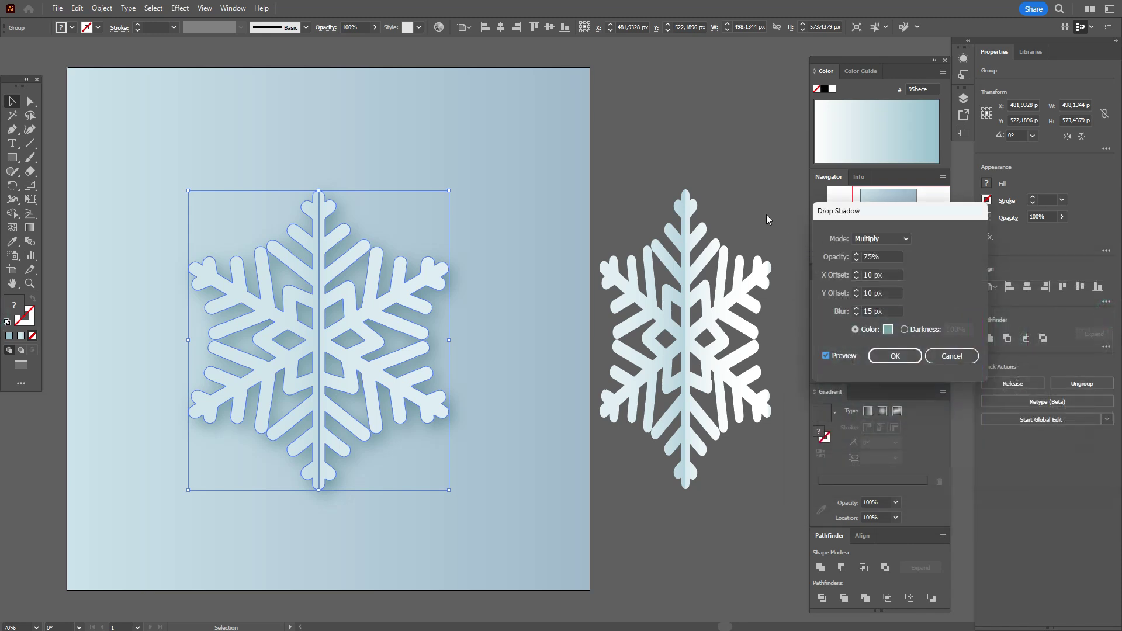
left_click(906, 360)
left_click(677, 171)
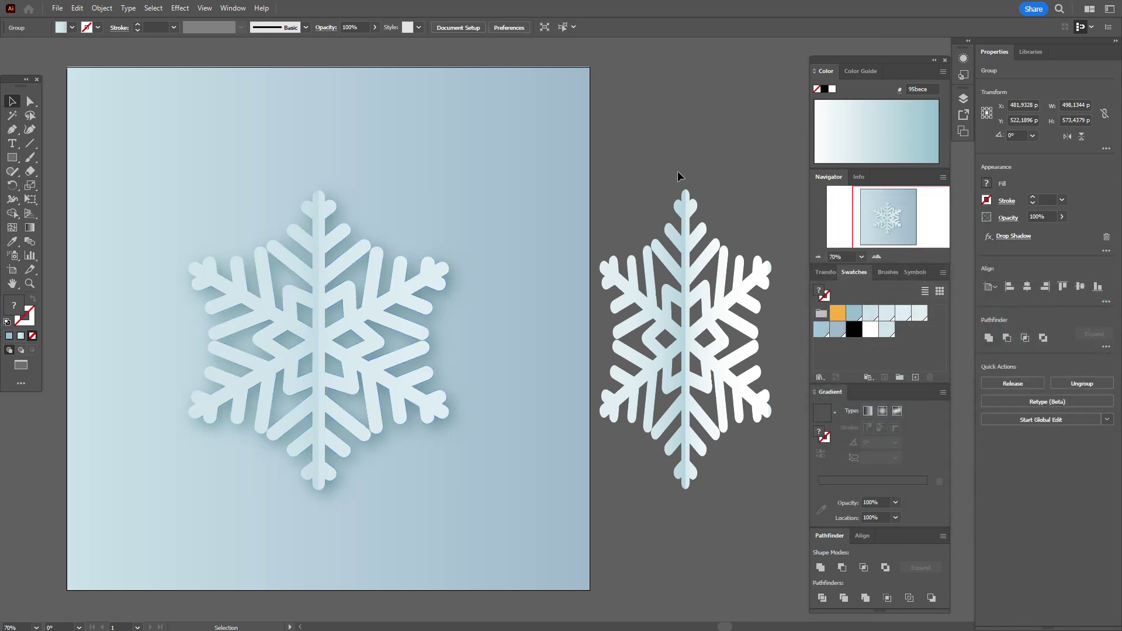
Centre the narrow snowflake over the wide one and give it a Multiply drop shadow with 75% opacity, 10 px offsets and 15 px blur
left_click_drag(690, 367, 323, 365)
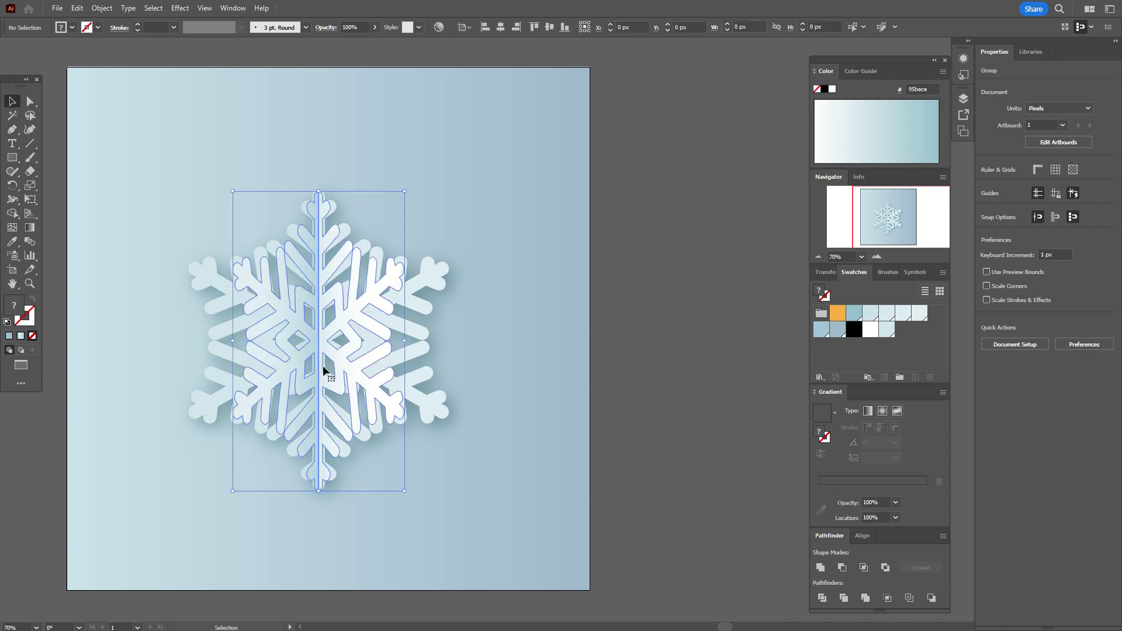
left_click(171, 8)
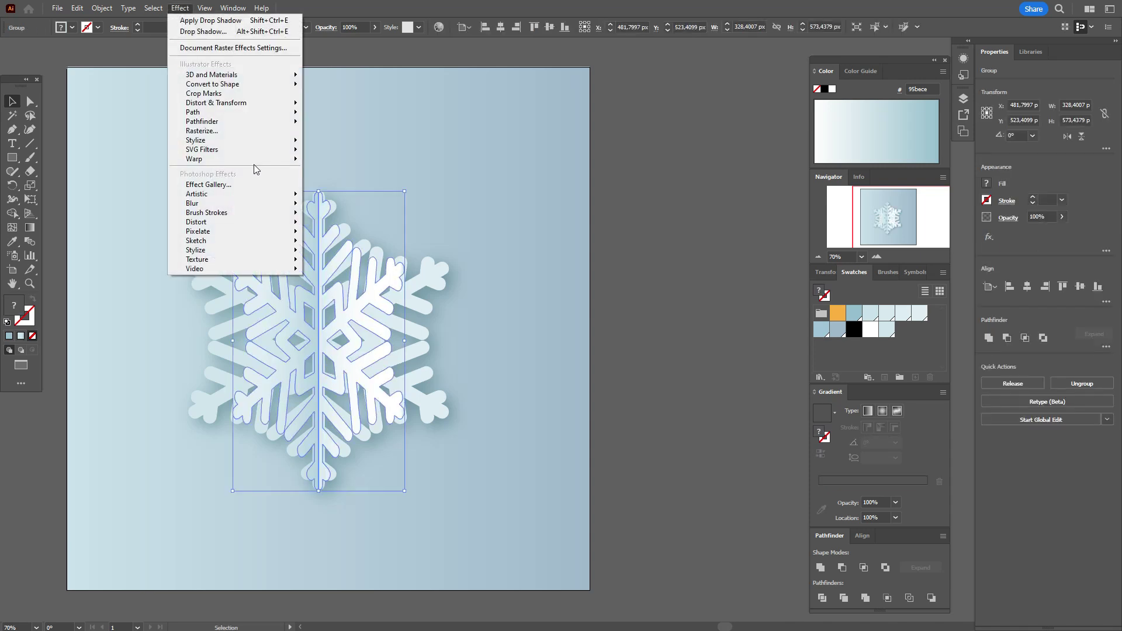
mouse_move(237, 160)
mouse_move(244, 201)
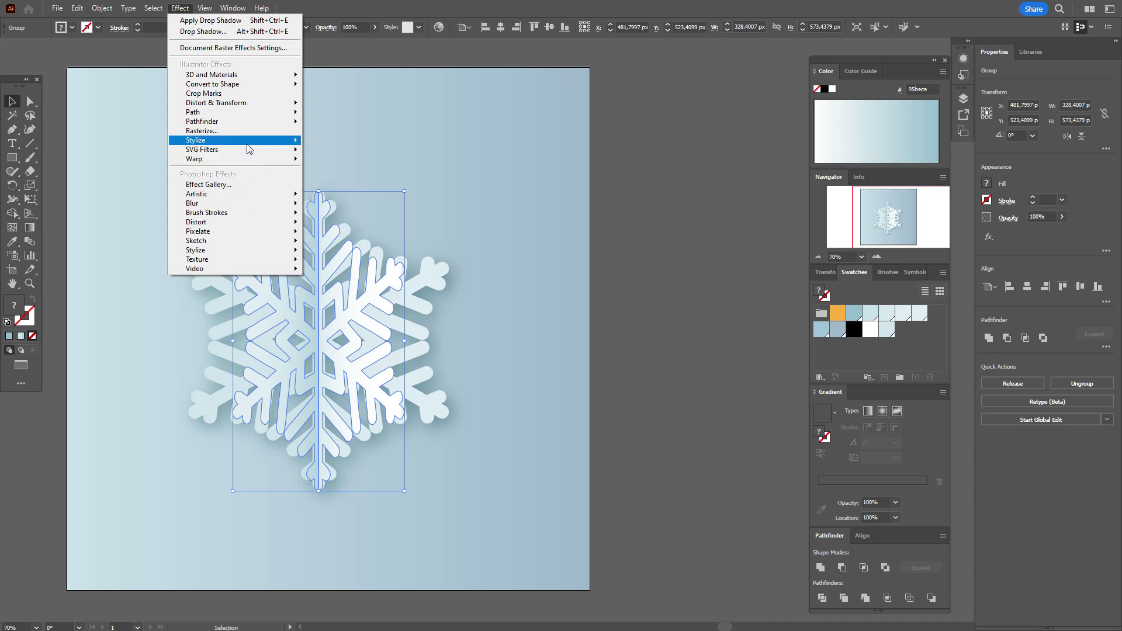
mouse_move(247, 141)
left_click(329, 143)
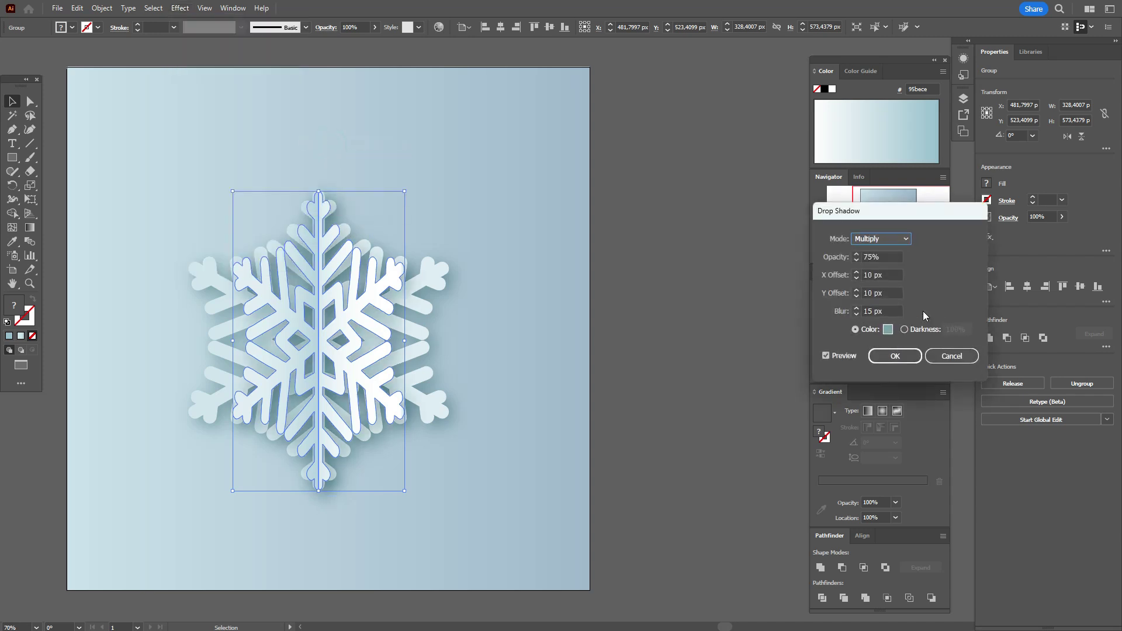
left_click(891, 357)
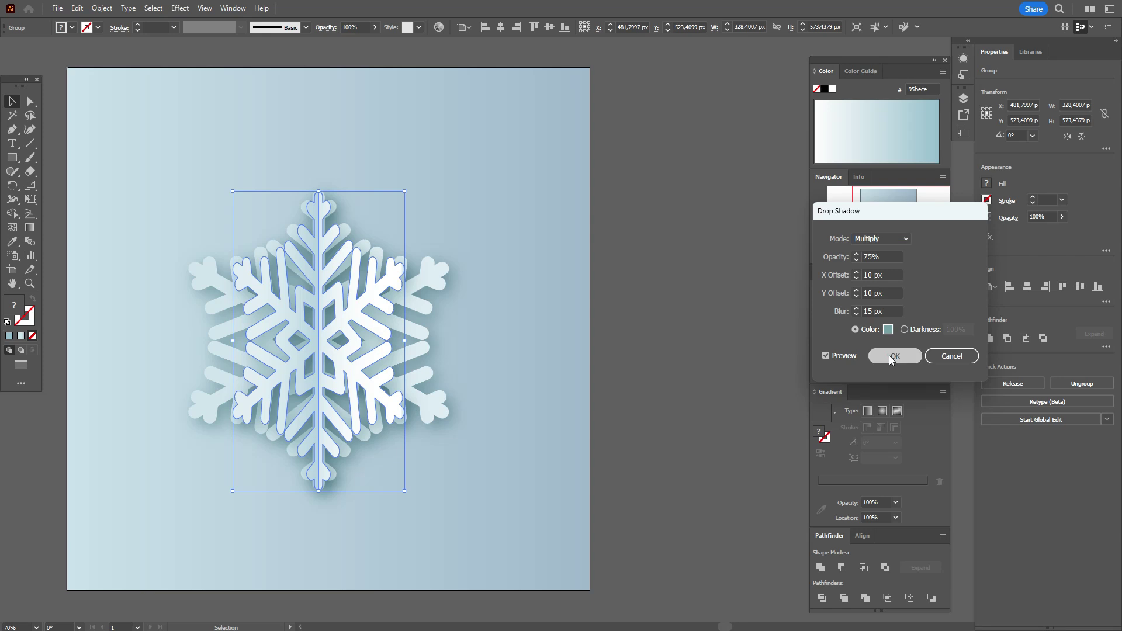
left_click(749, 320)
Draw a 265 px vertical line from the artboard's top edge to the snowflake's tip at X 480 px, with a white 1 pt stroke
key("backslash")
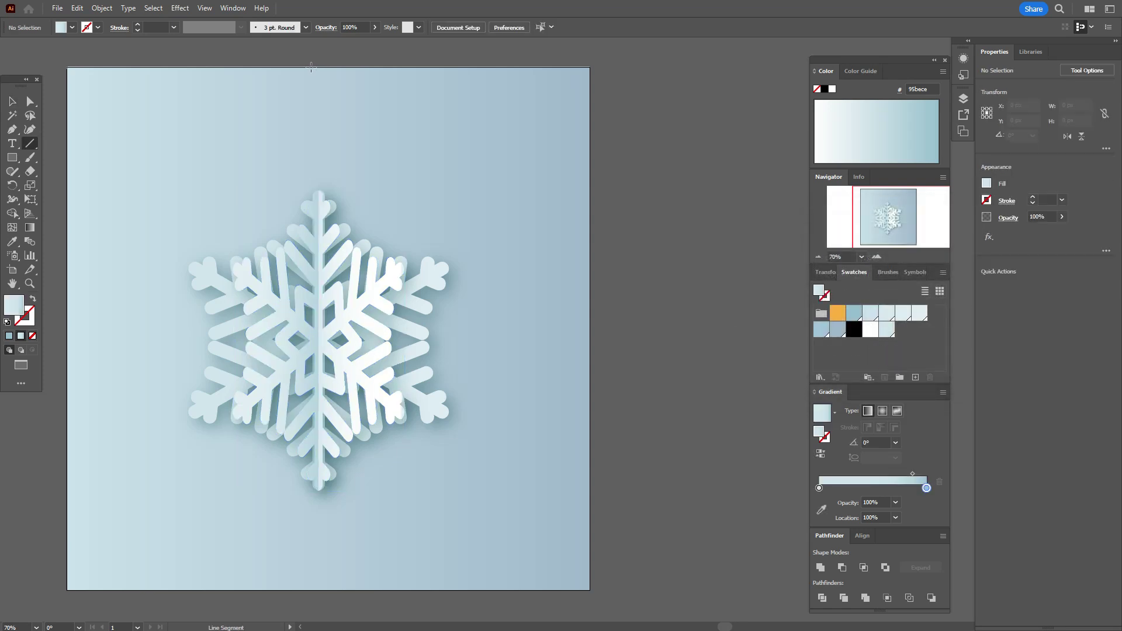
left_click_drag(314, 68, 315, 206)
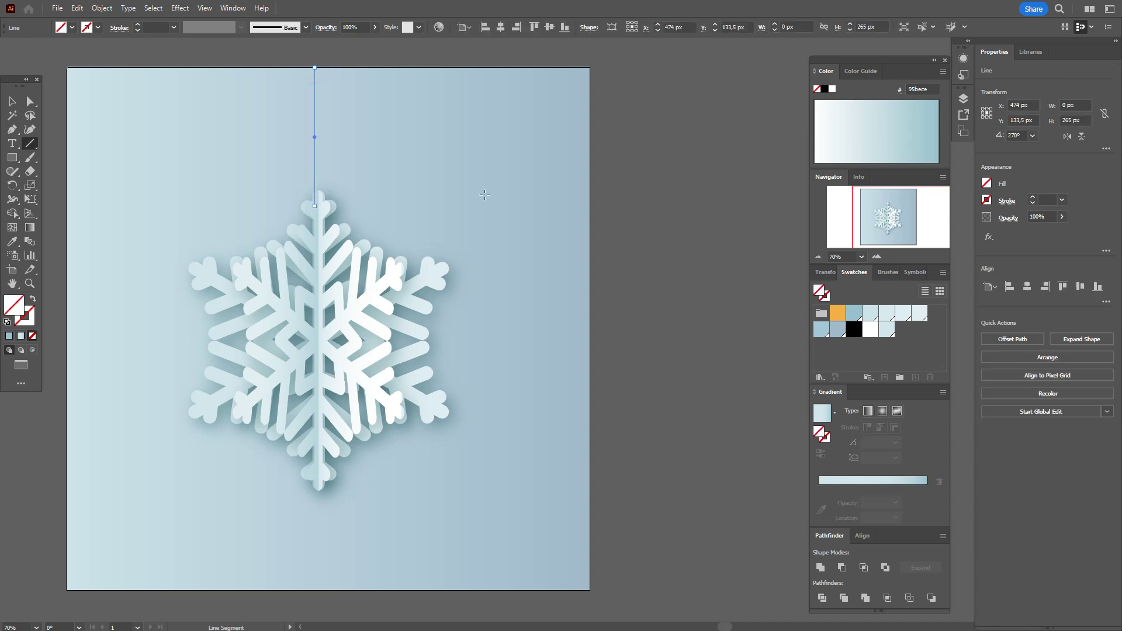
key("Right")
key("Right")
key("Right")
key("Right")
left_click(28, 325)
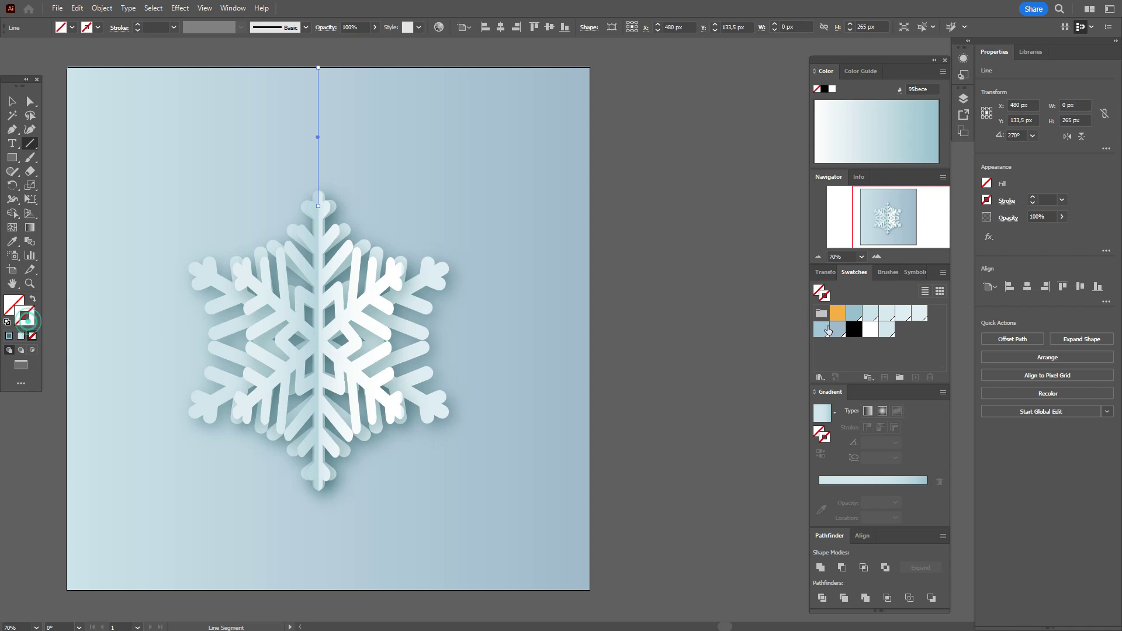
left_click(875, 335)
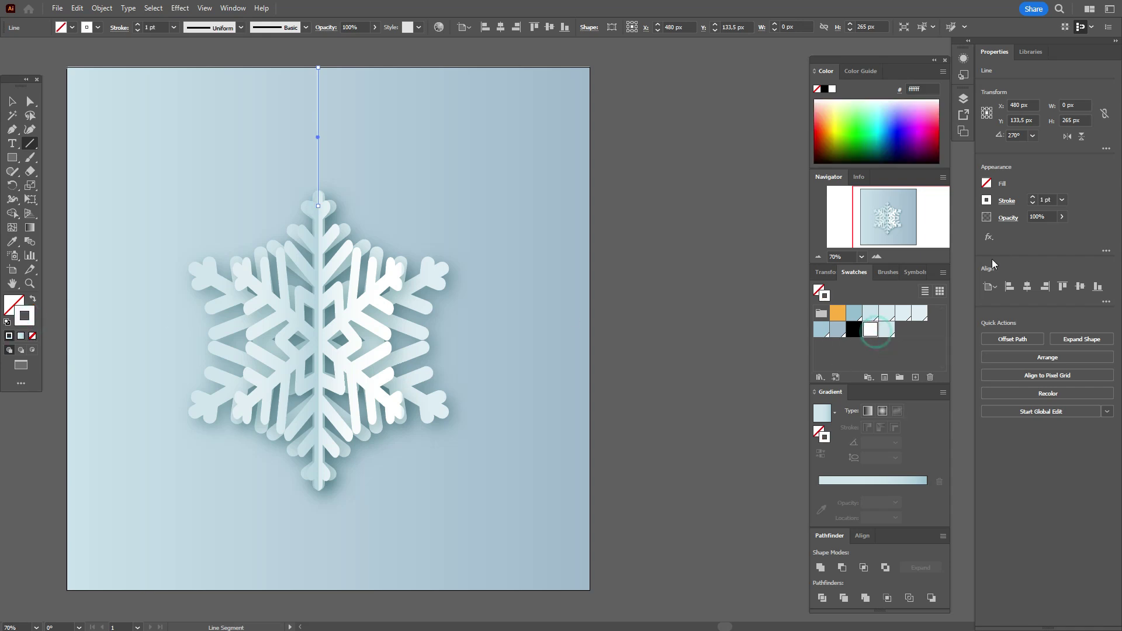
Set the stroke weight of the snowflake's vertical hanging line to 2 pt
left_click(1043, 199)
type("2")
key("Return")
left_click(11, 101)
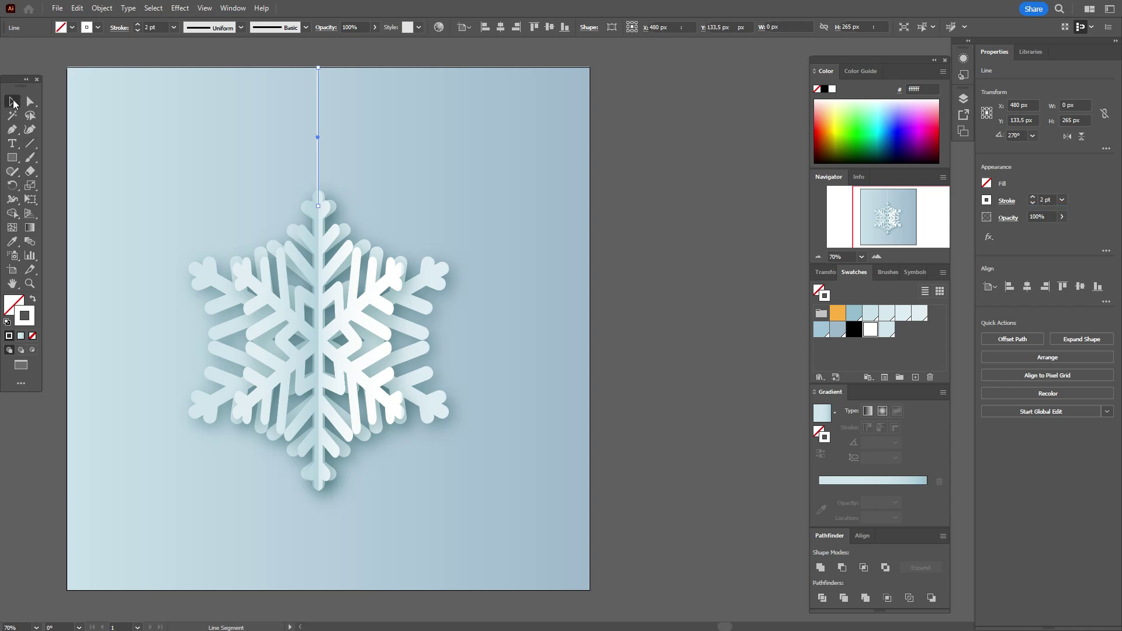
Send the hanging line and the gradient background to the back, behind the snowflake layers
left_click(234, 42)
left_click_drag(244, 58, 363, 120)
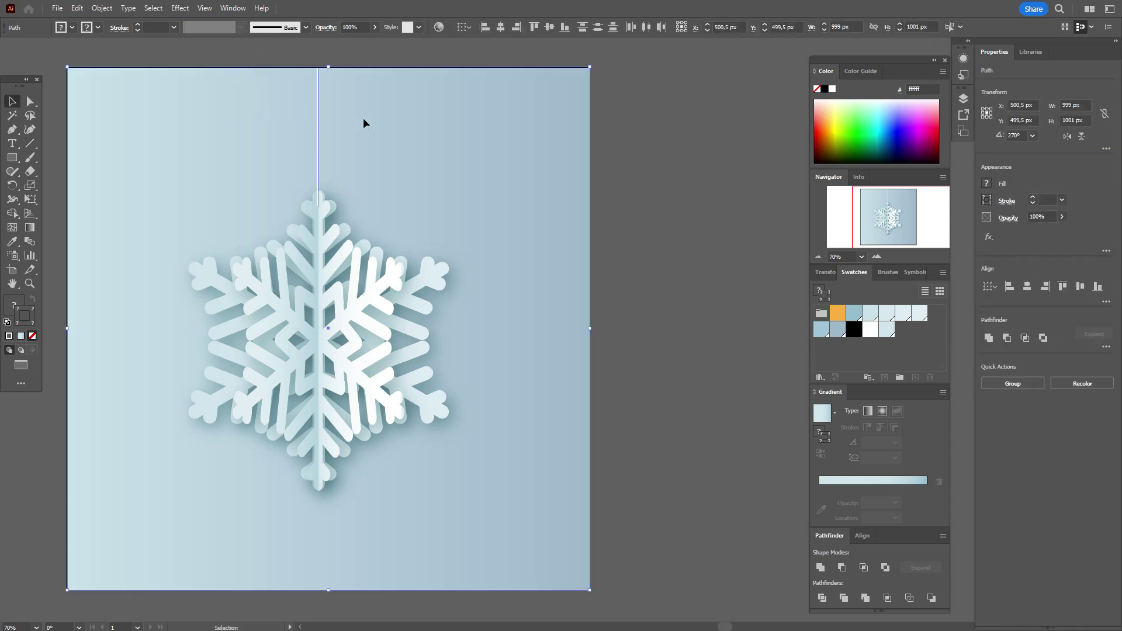
right_click(363, 121)
mouse_move(448, 391)
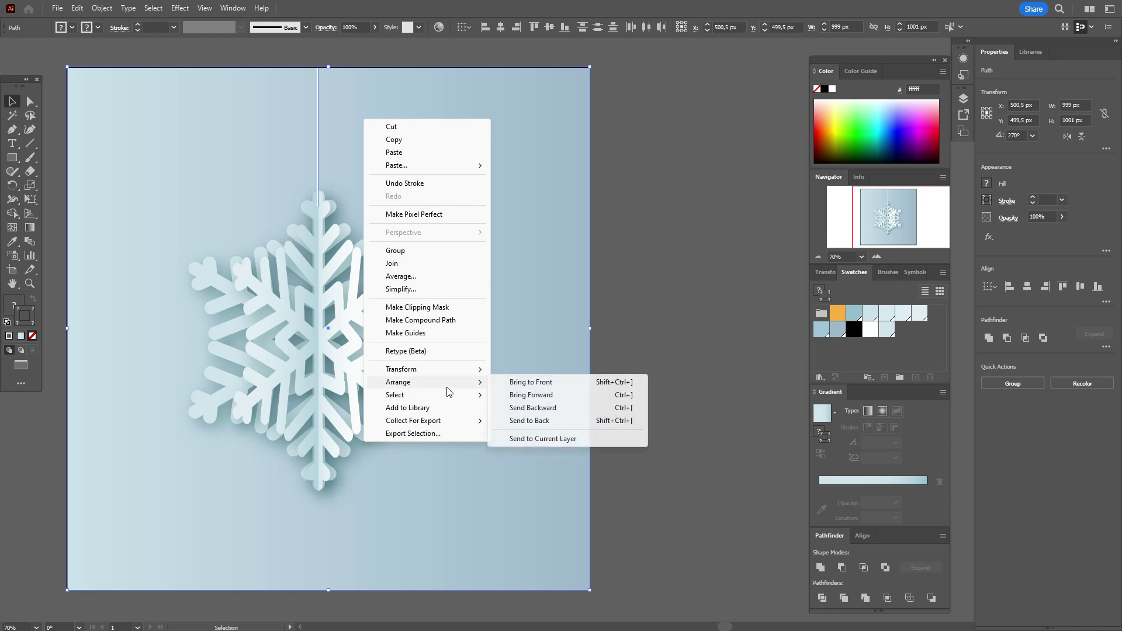
left_click(599, 421)
left_click(624, 405)
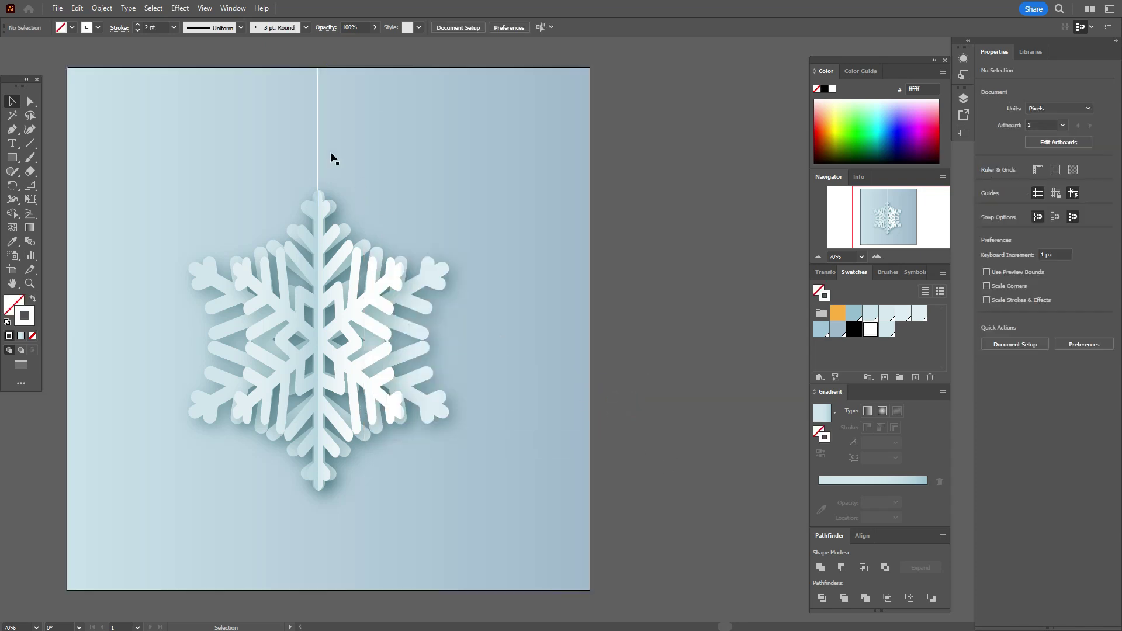
Scale the snowflake with its line down to about 350 × 568 px and position it around X 385 px, Y 284 px
left_click_drag(226, 62, 559, 472)
left_click(540, 462, "shift")
left_click_drag(317, 494, 326, 367)
left_click_drag(352, 295, 272, 284)
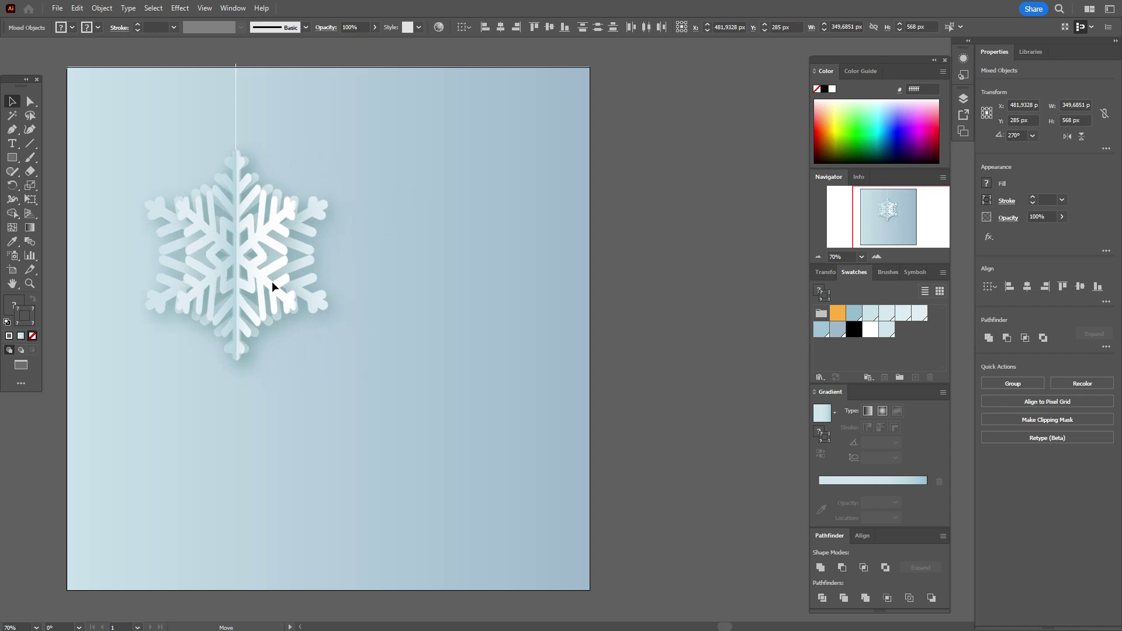
left_click_drag(272, 285, 272, 285)
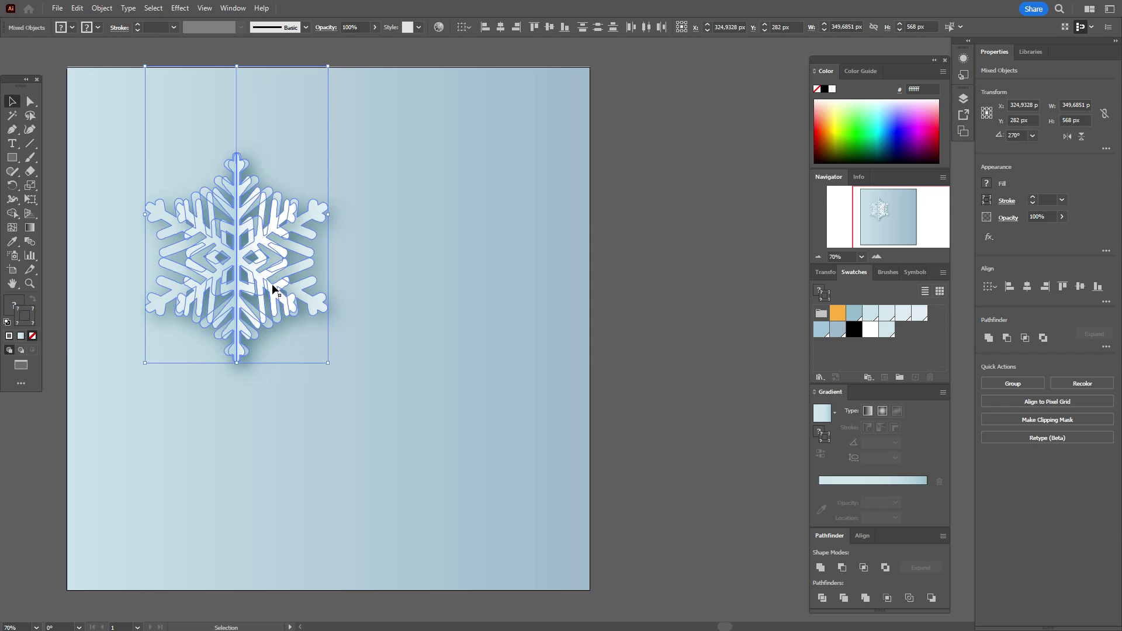
left_click_drag(273, 284, 304, 287)
Copy the snowflake with its line to the lower left of the artboard and shrink the copy's snowflake to about 257 px wide
scroll(298, 289, "up", 5)
scroll(298, 289, "right", 2)
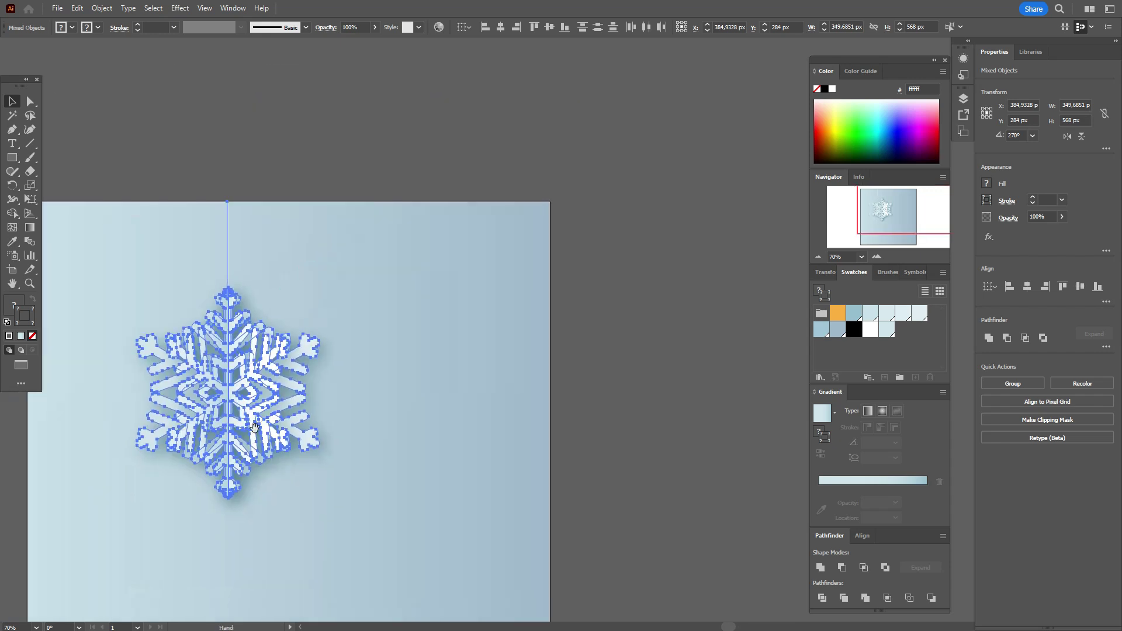
key("space")
left_click_drag(278, 461, 390, 327)
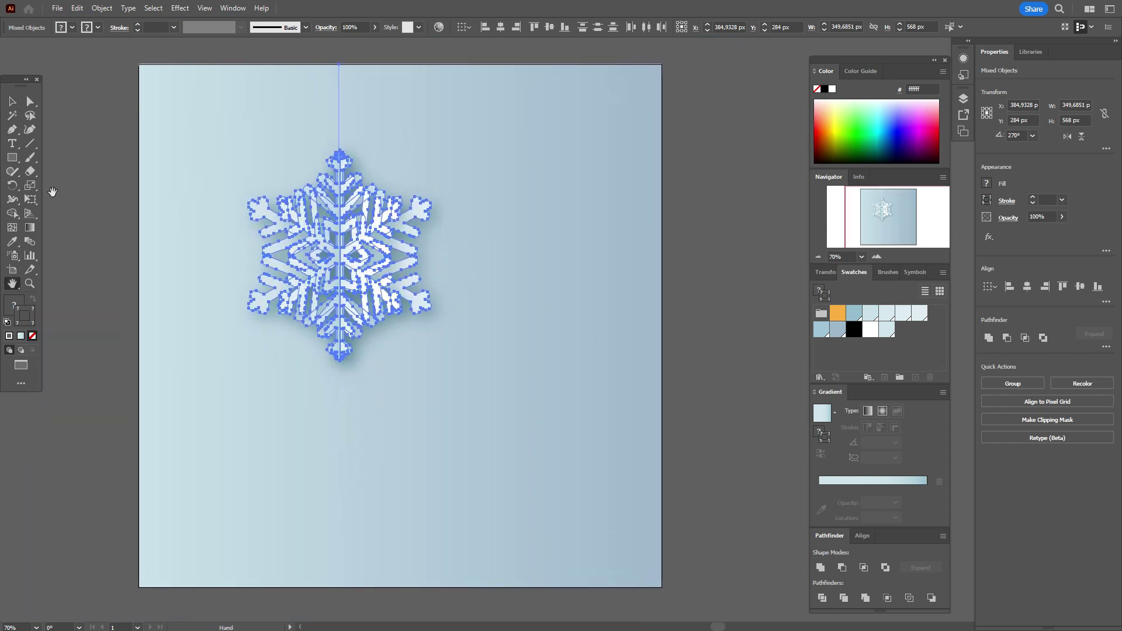
left_click_drag(354, 244, 257, 432)
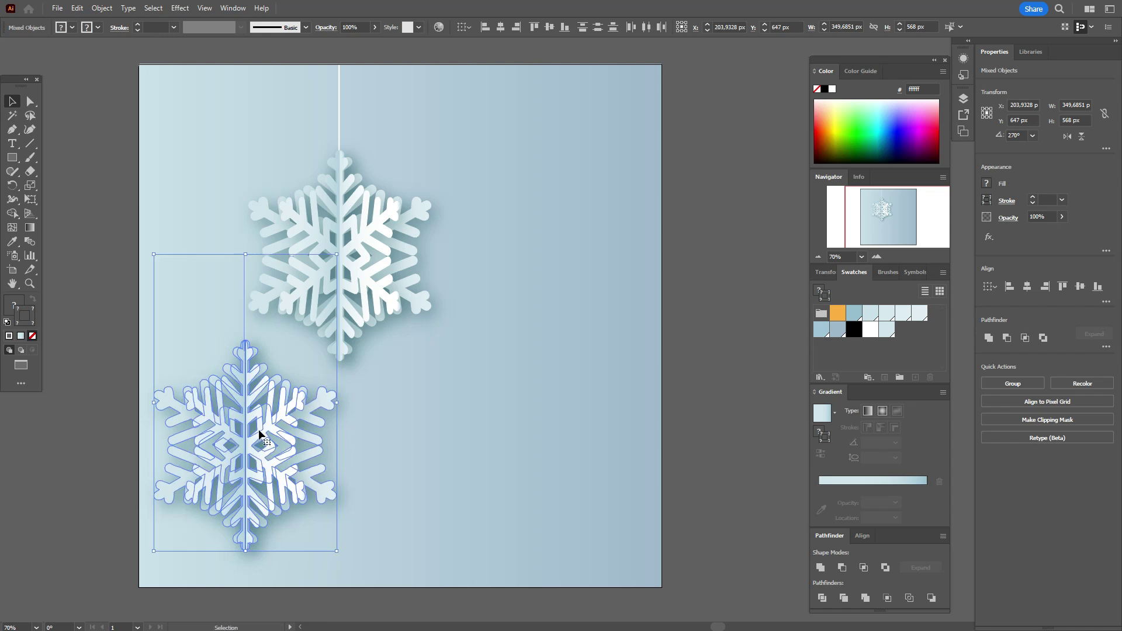
left_click(244, 320, "shift")
left_click_drag(248, 550, 251, 496)
Extend the smaller snowflake's hanging line to the artboard's top edge by setting its upper anchor point's Y to 0 px
left_click(30, 102)
left_click(61, 137)
left_click(244, 255)
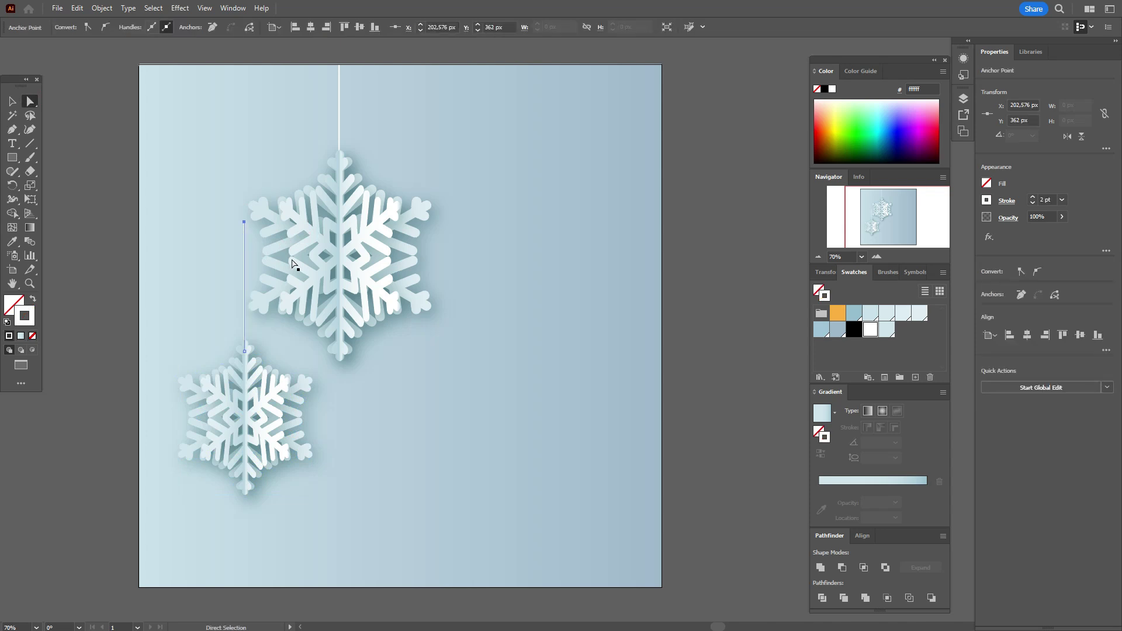
type("0")
key("Return")
left_click(12, 101)
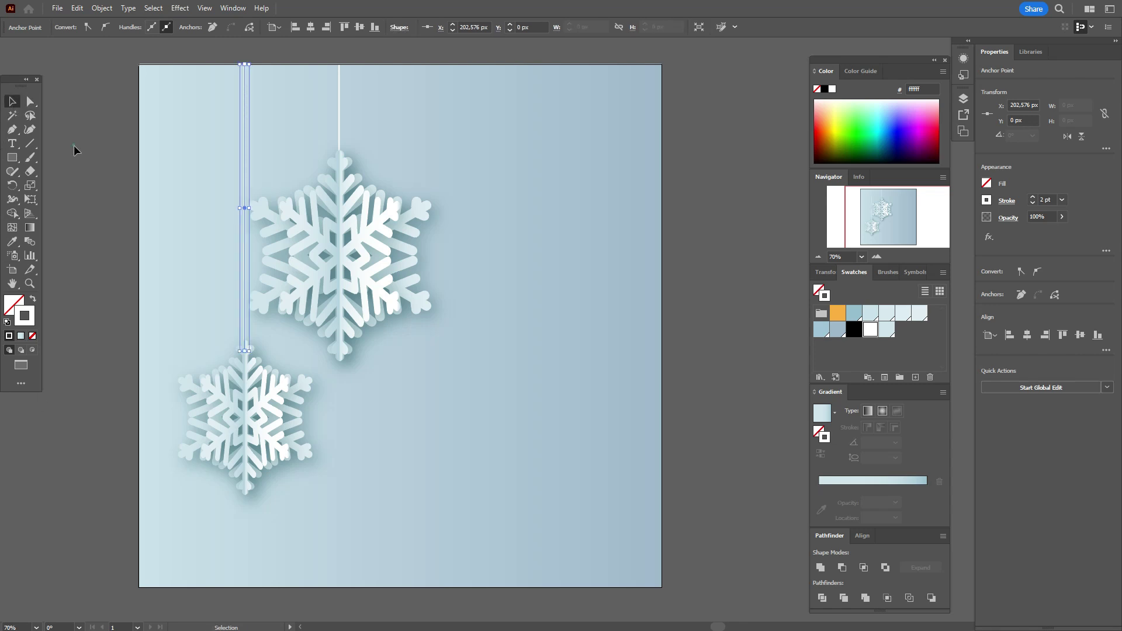
left_click(75, 144)
Place three more hanging snowflake copies: one at the lower right, one at the upper right and a tiny one over the left edge
left_click(264, 436)
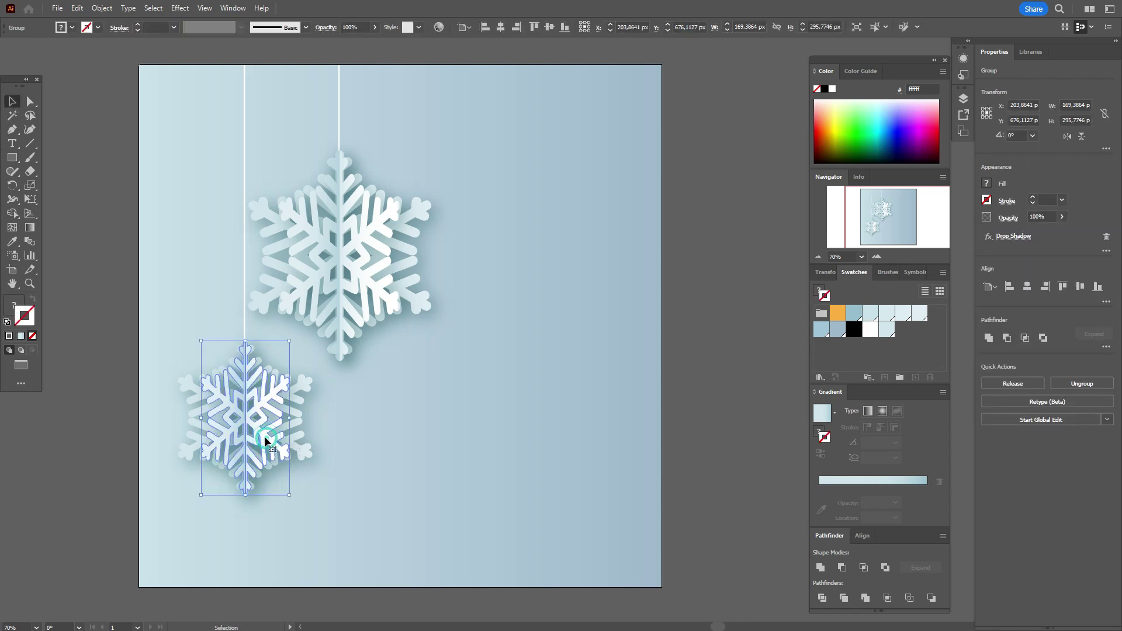
left_click(188, 411, "shift")
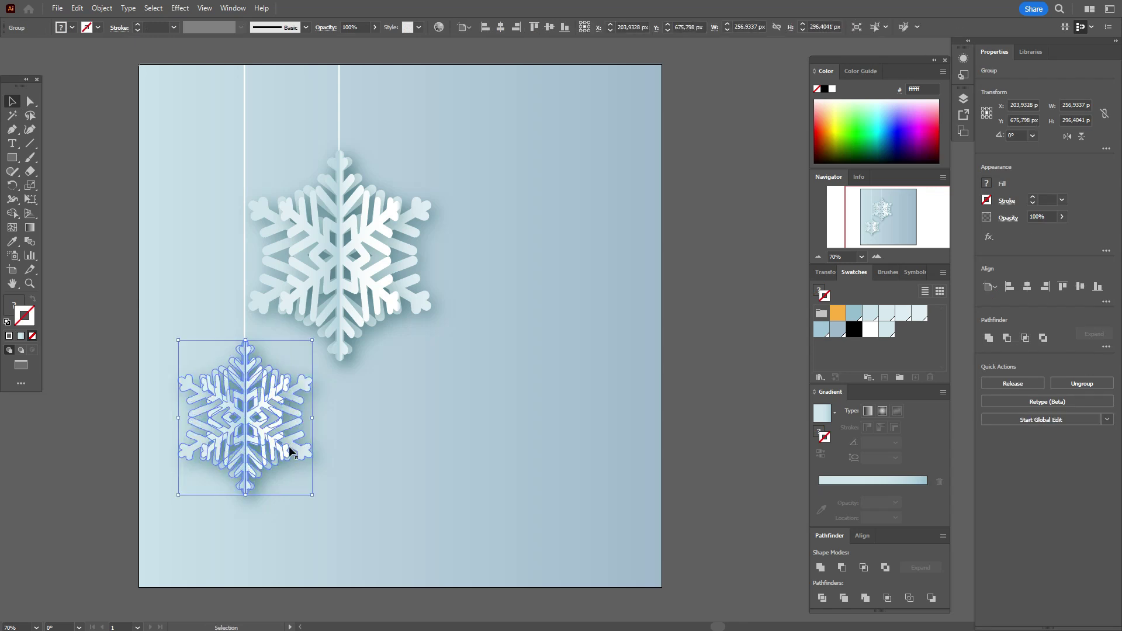
left_click_drag(282, 438, 553, 401)
left_click_drag(553, 400, 179, 246)
left_click_drag(337, 124, 570, 121)
left_click_drag(519, 62, 519, 310)
scroll(350, 292, "up", 2)
left_click_drag(149, 63, 149, 184)
left_click(703, 370)
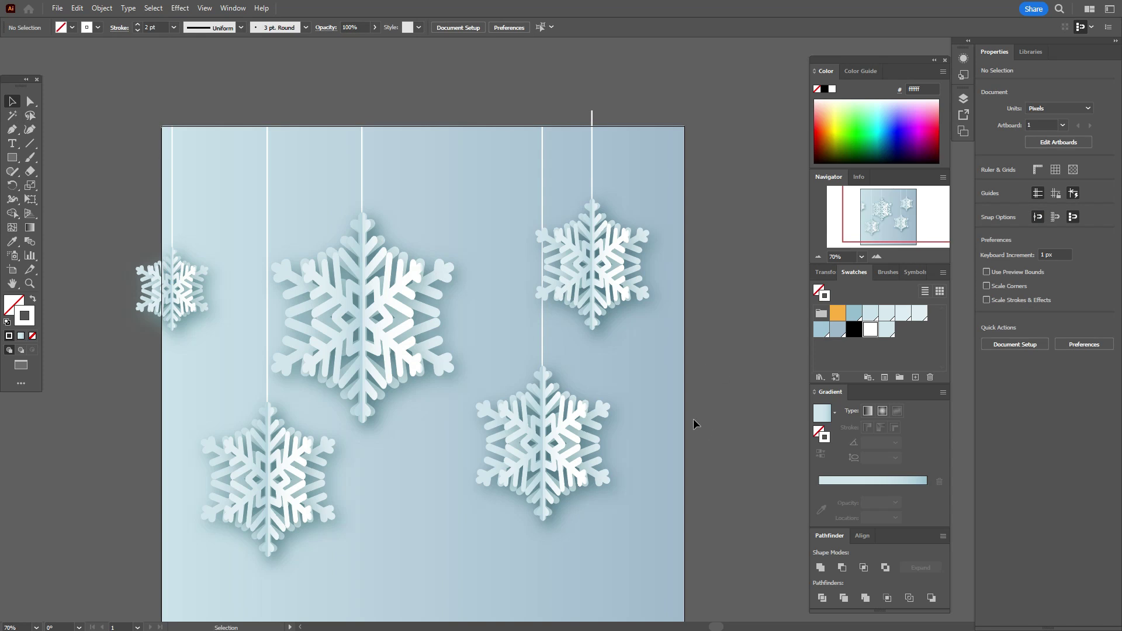
left_click_drag(554, 429, 524, 429)
scroll(524, 429, "down", 2)
Draw a 10 px circle near the artboard's upper left with a white fill and no stroke
left_click(17, 161)
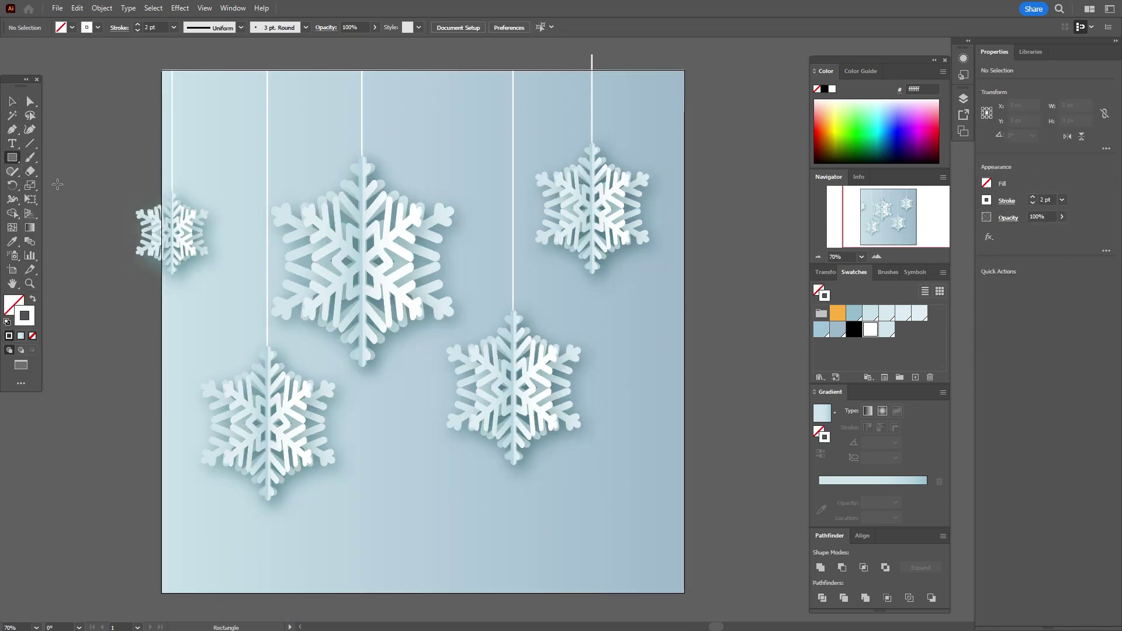
left_click_drag(204, 127, 208, 132)
left_click(33, 297)
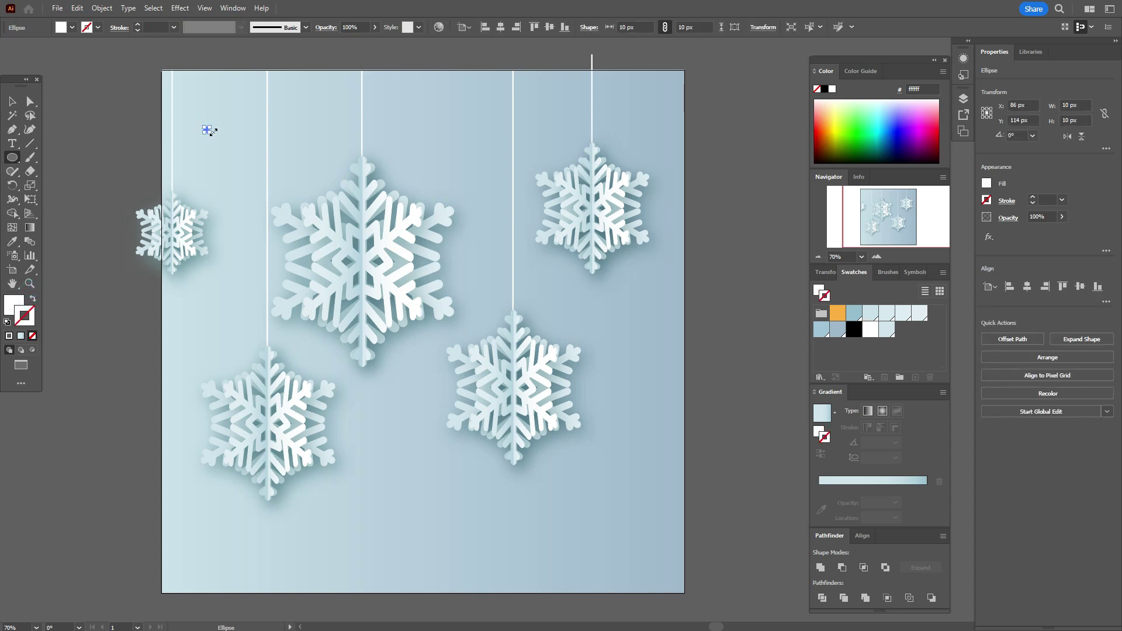
Draw a smaller white circle of 4 px beside the 10 px circle
left_click(30, 284)
left_click(304, 200)
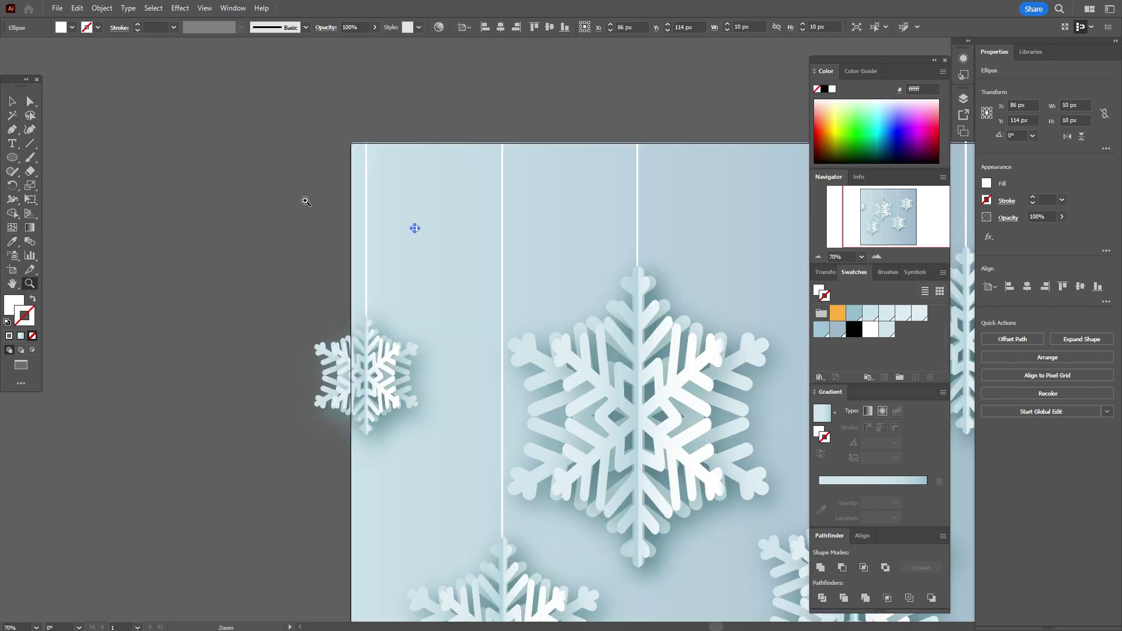
left_click(438, 285)
left_click(541, 277)
left_click(569, 318)
left_click(636, 387)
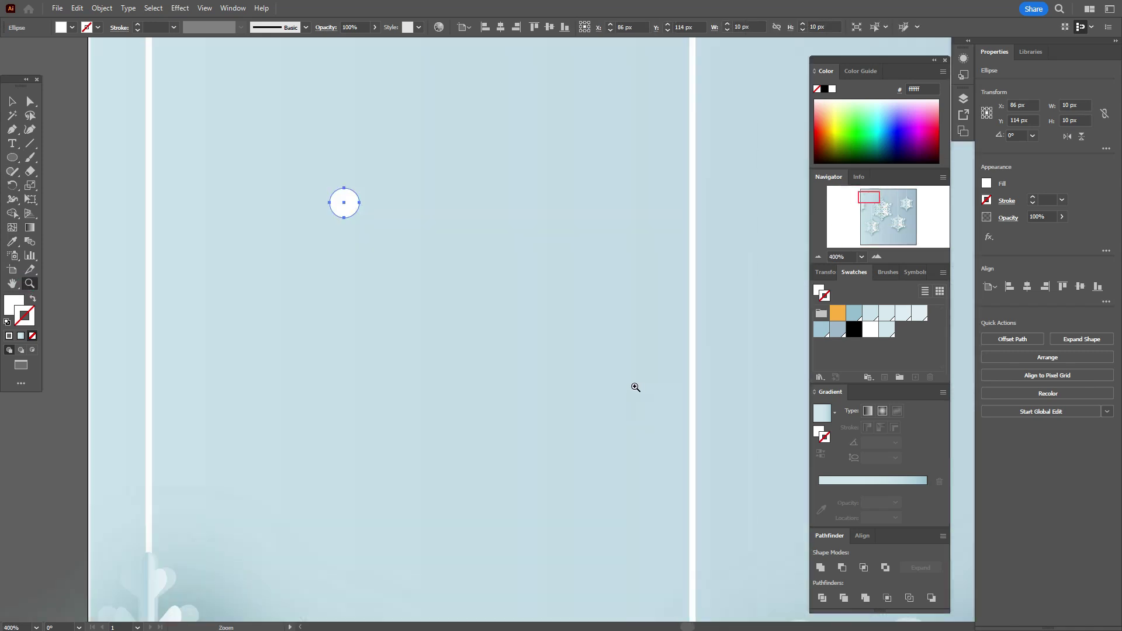
key("l")
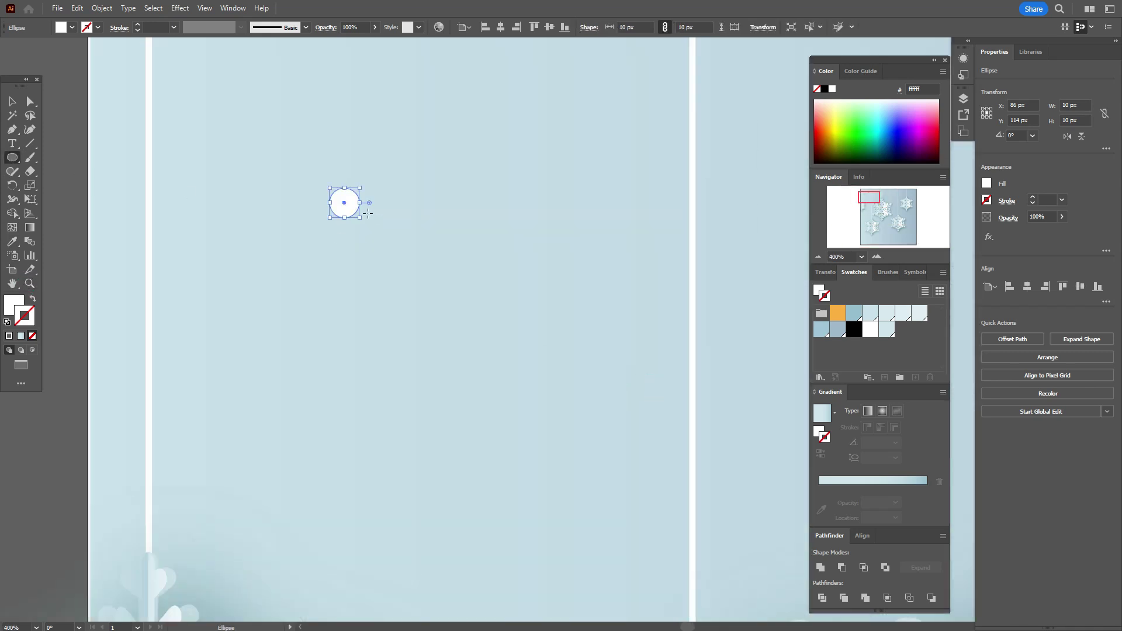
left_click_drag(368, 213, 375, 220)
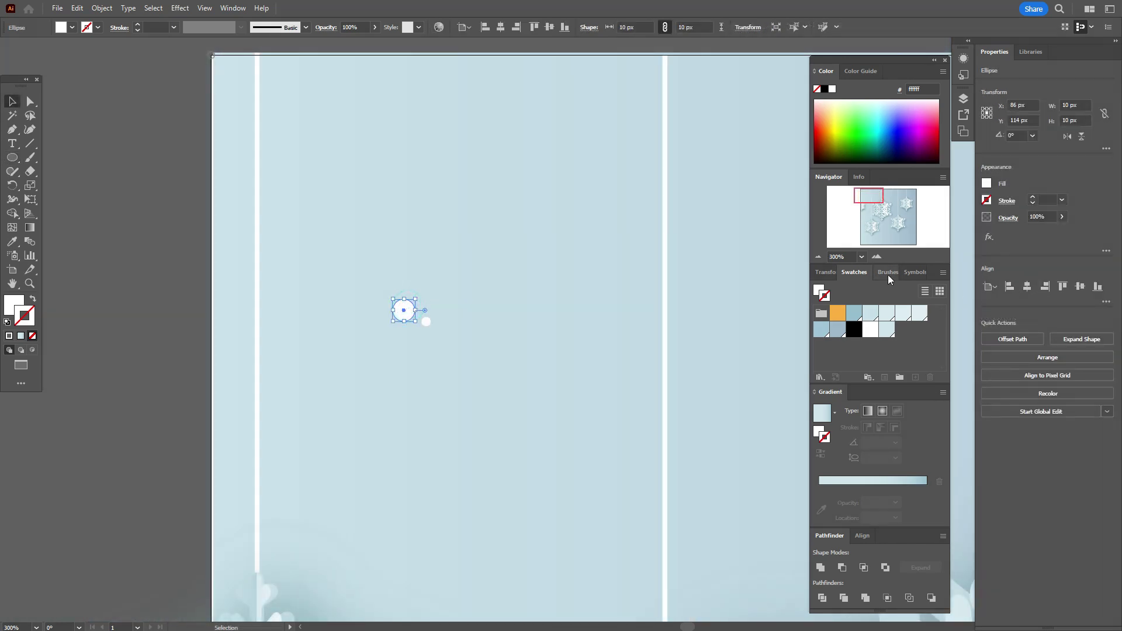
Save the 10 px and 4 px circles as two new dynamic symbols with default options and clear the originals from the artboard
left_click(887, 272)
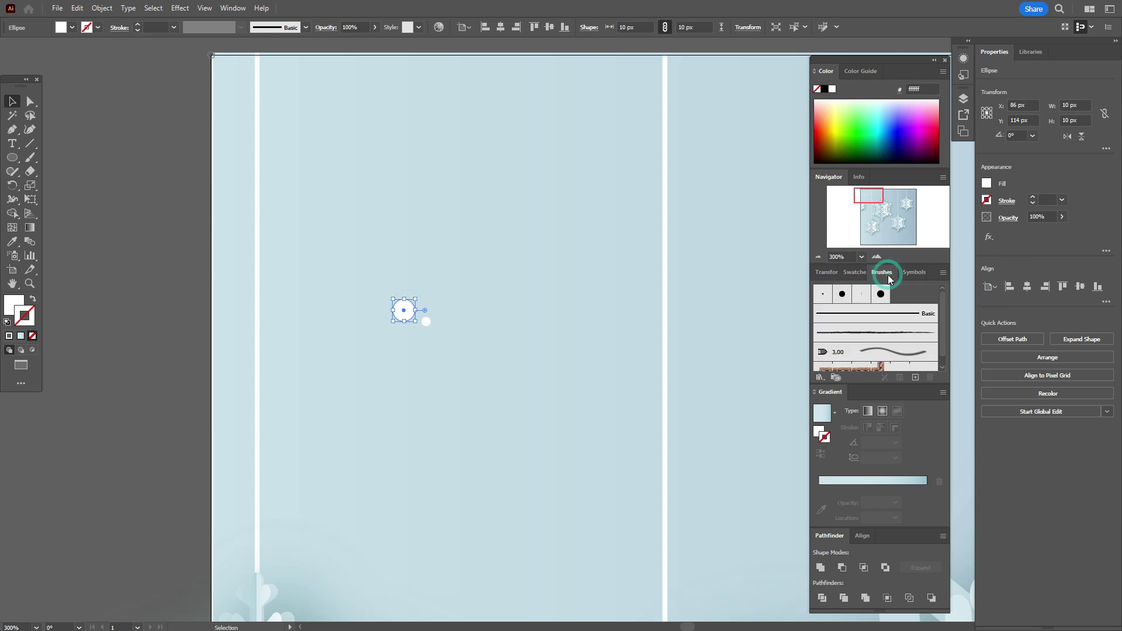
left_click(907, 272)
left_click(913, 378)
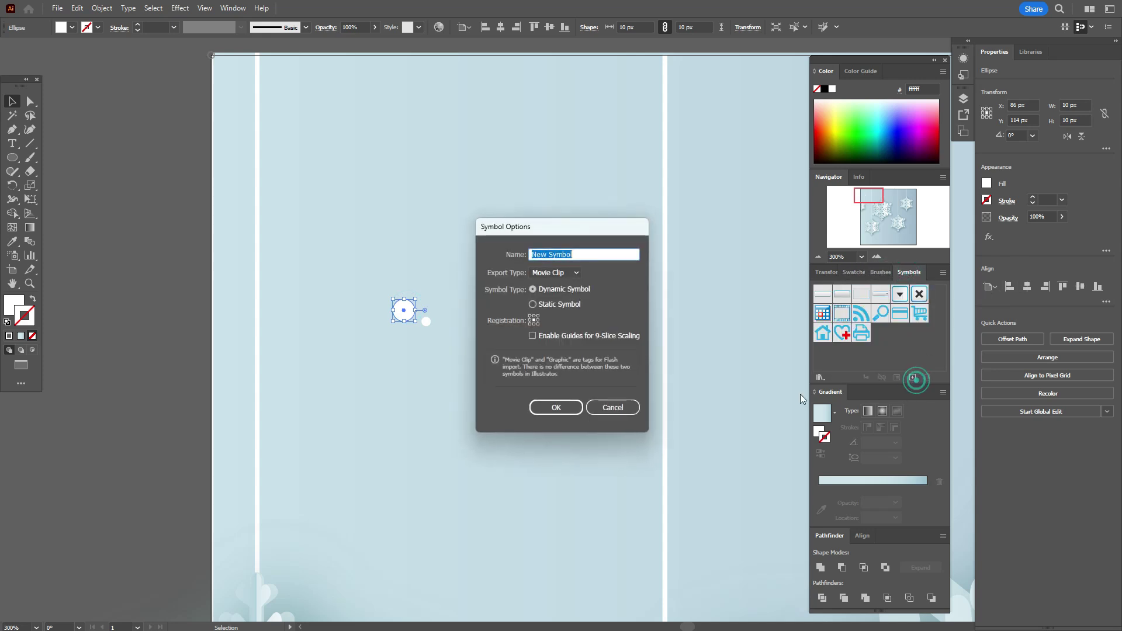
left_click(561, 406)
left_click(427, 322)
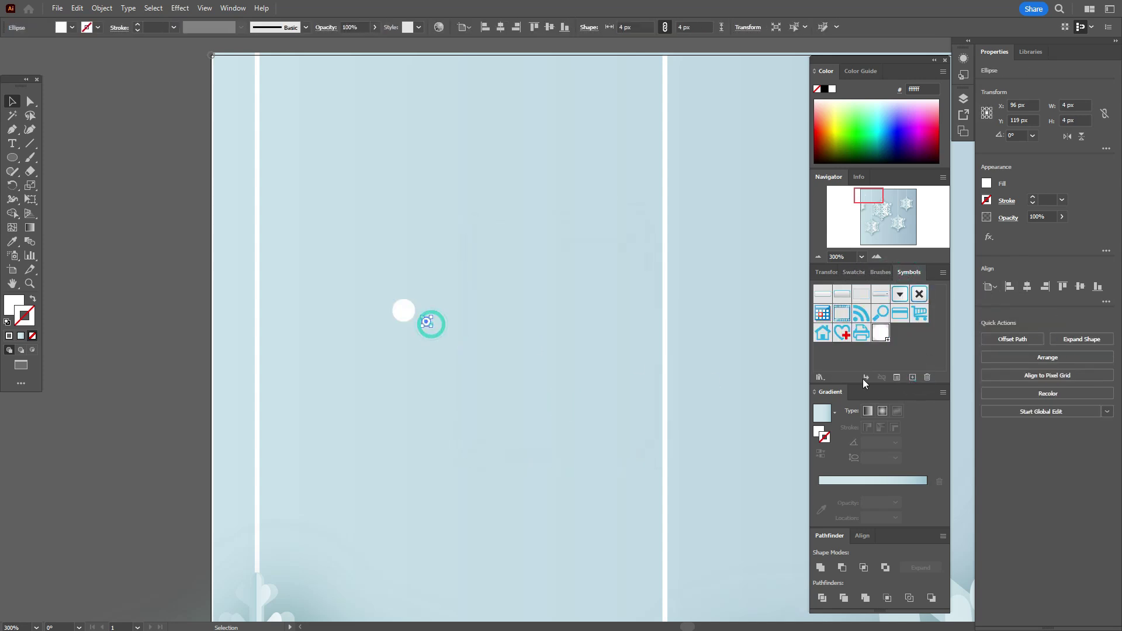
left_click(913, 378)
left_click(561, 406)
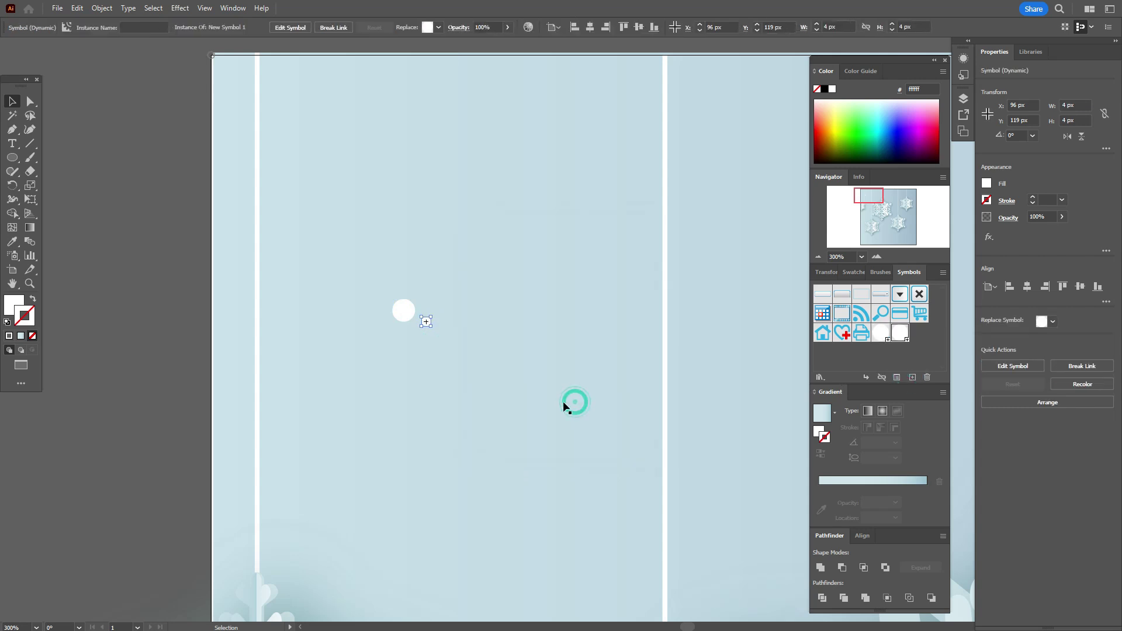
left_click(406, 314)
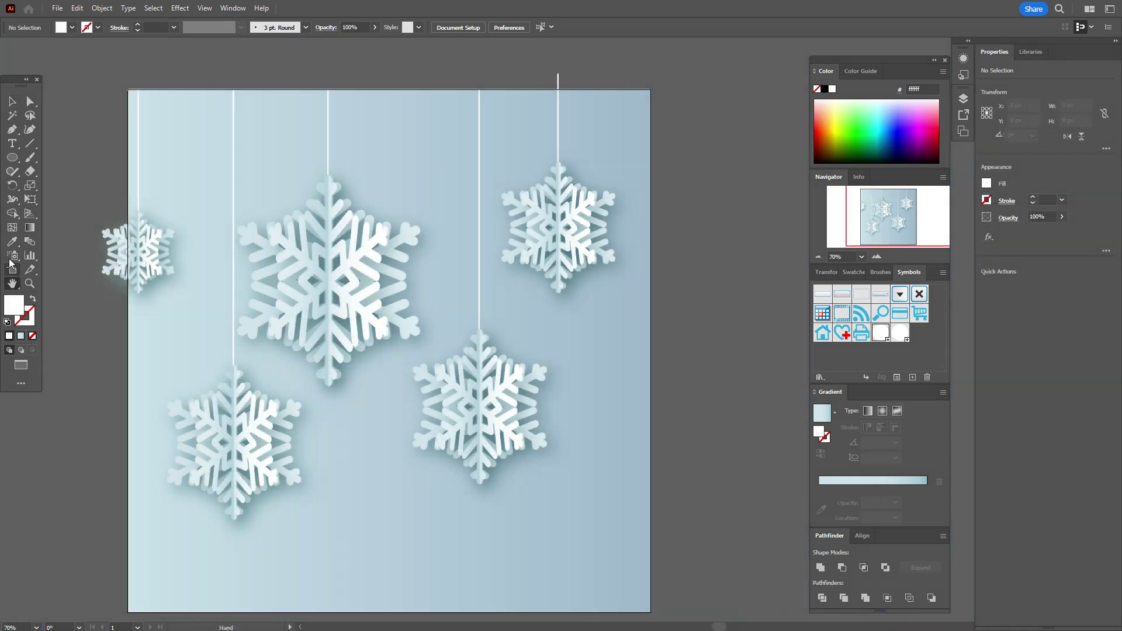
Spray the larger and smaller circle symbols as scattered snow over the artboard's upper area with the Symbol Sprayer
left_click(10, 260)
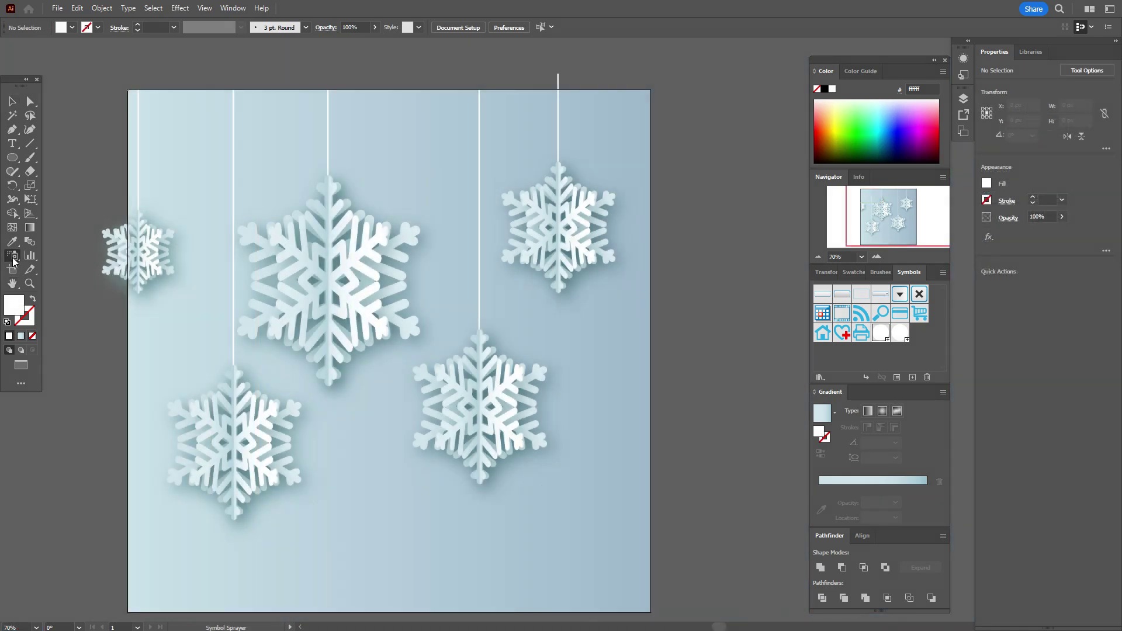
mouse_move(213, 195)
left_mouse_down()
mouse_move(117, 193)
mouse_move(305, 134)
mouse_move(366, 132)
mouse_move(458, 295)
mouse_move(550, 221)
mouse_move(586, 138)
mouse_move(582, 265)
left_mouse_up()
mouse_move(390, 388)
left_mouse_down()
mouse_move(186, 320)
mouse_move(157, 341)
mouse_move(210, 421)
mouse_move(302, 150)
mouse_move(235, 172)
mouse_move(332, 165)
mouse_move(469, 117)
mouse_move(488, 389)
mouse_move(440, 264)
mouse_move(304, 353)
mouse_move(272, 447)
mouse_move(619, 285)
mouse_move(619, 327)
left_mouse_up()
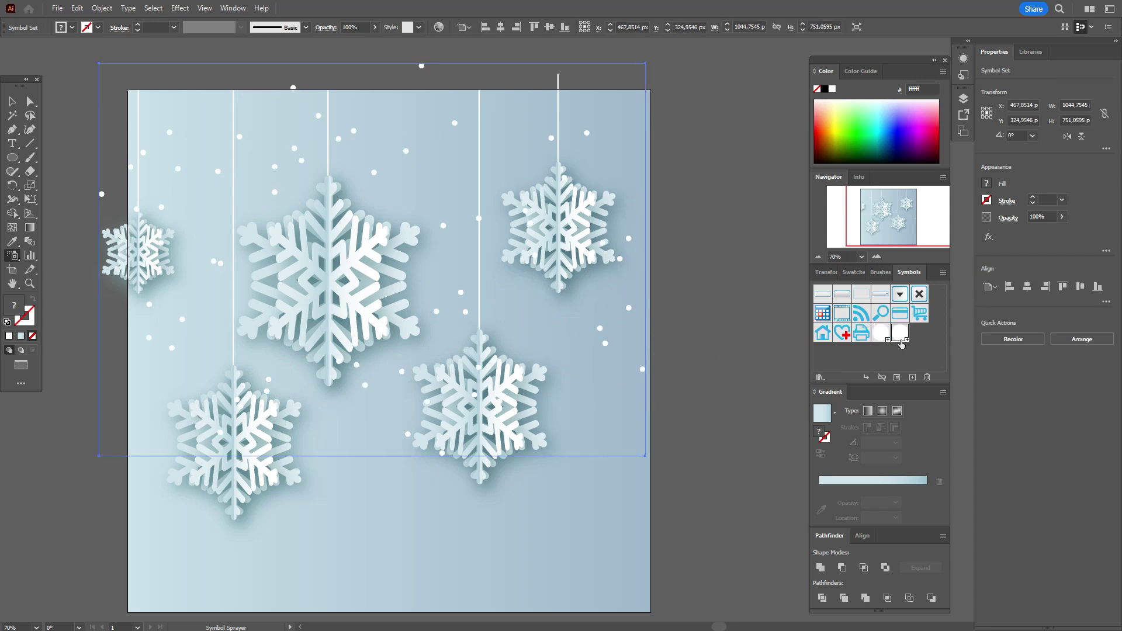
mouse_move(413, 250)
left_mouse_down()
mouse_move(146, 271)
mouse_move(196, 208)
mouse_move(218, 250)
mouse_move(175, 88)
mouse_move(184, 122)
mouse_move(285, 178)
mouse_move(421, 149)
mouse_move(466, 167)
mouse_move(566, 119)
mouse_move(599, 287)
mouse_move(601, 275)
mouse_move(523, 278)
mouse_move(460, 248)
mouse_move(263, 273)
mouse_move(192, 356)
mouse_move(234, 132)
mouse_move(608, 238)
mouse_move(635, 110)
mouse_move(273, 177)
mouse_move(212, 110)
mouse_move(265, 360)
mouse_move(249, 336)
left_mouse_up()
Set the blending mode of the sprayed snow symbol set to Soft Light
left_click(10, 102)
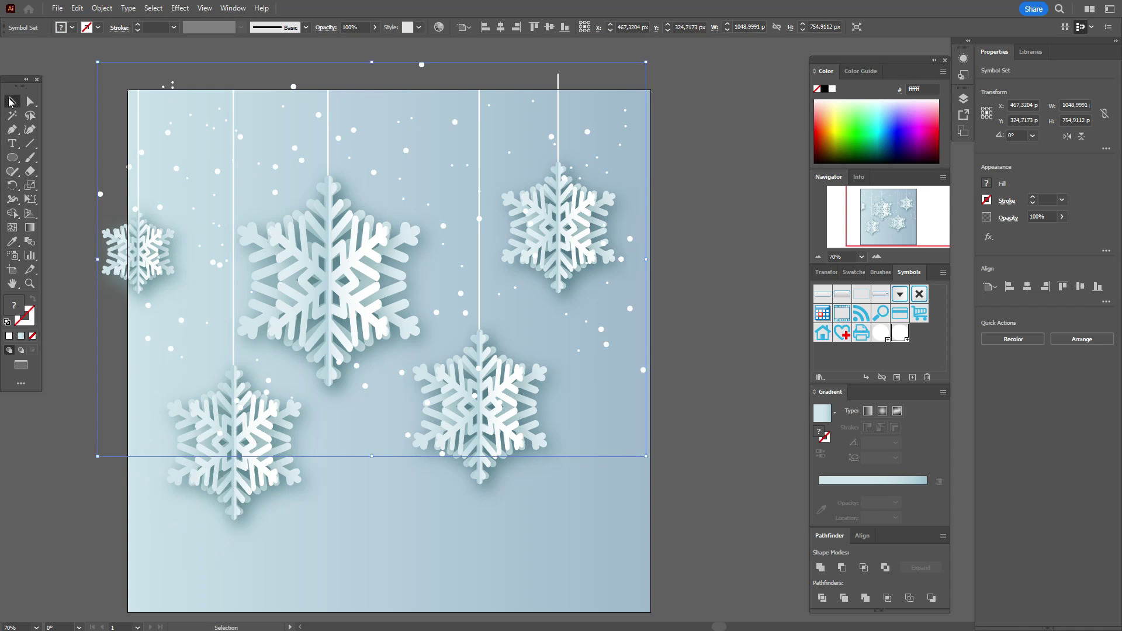
left_click(1004, 219)
left_click(916, 239)
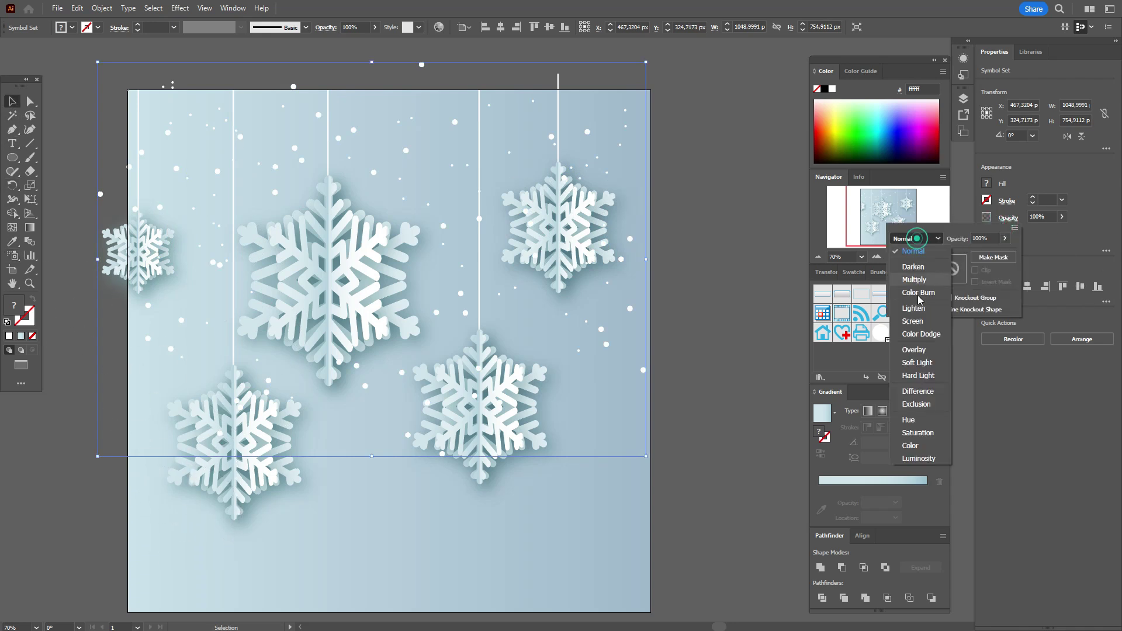
left_click(923, 369)
left_click(760, 357)
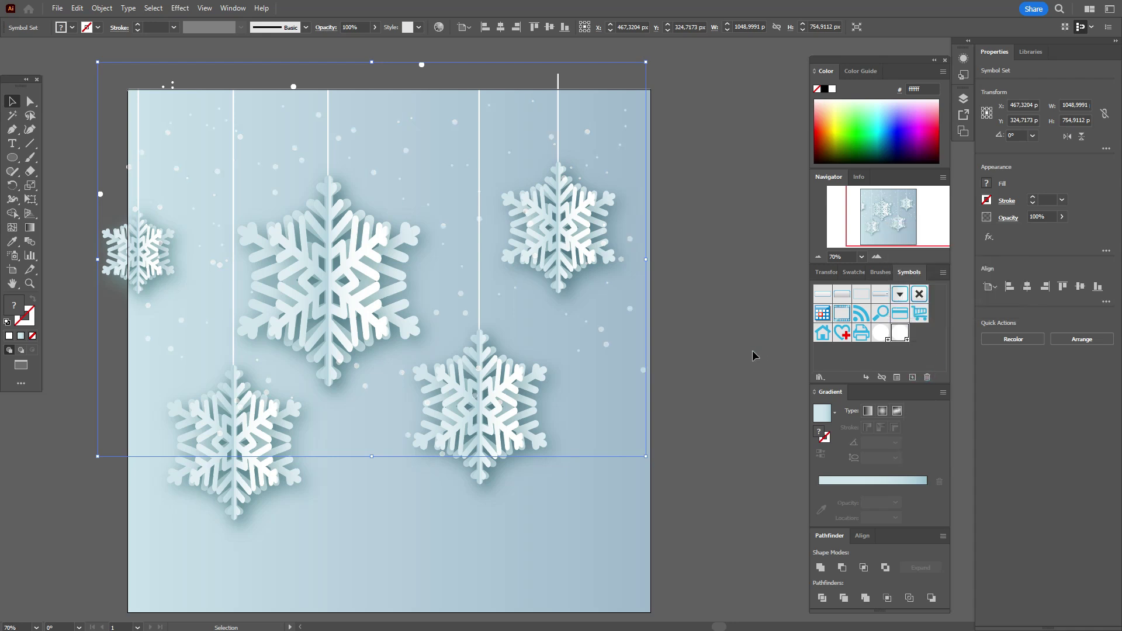
left_click(752, 354)
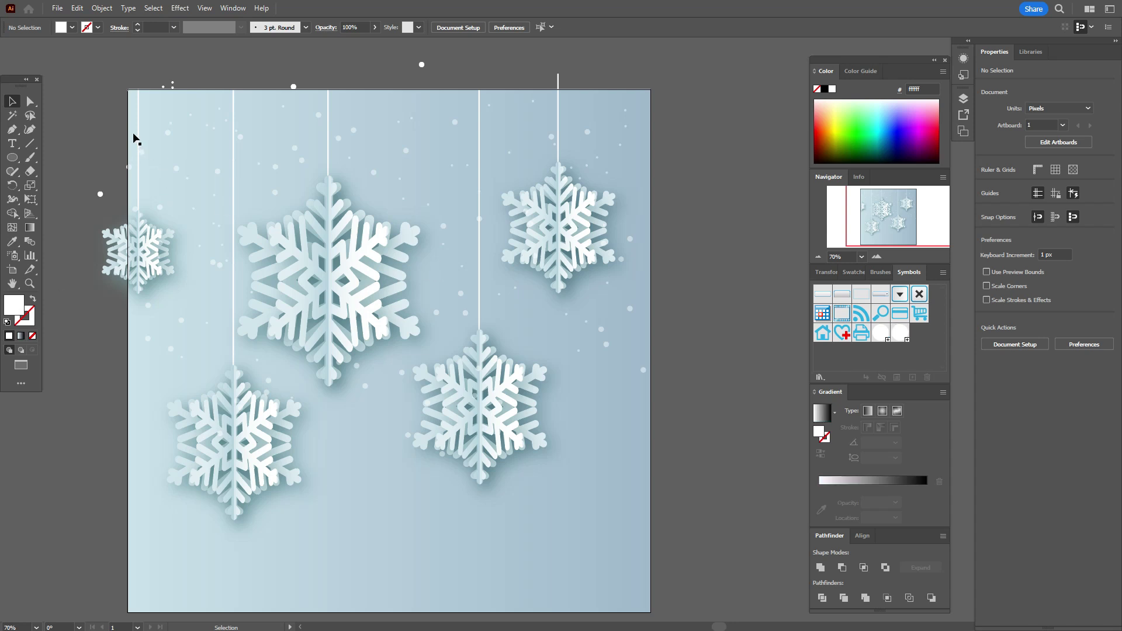
Draw a circle about 167 px wide beside the artboard and give it a radial gradient fill
left_click(12, 163)
left_click_drag(717, 301, 769, 348)
left_click(854, 272)
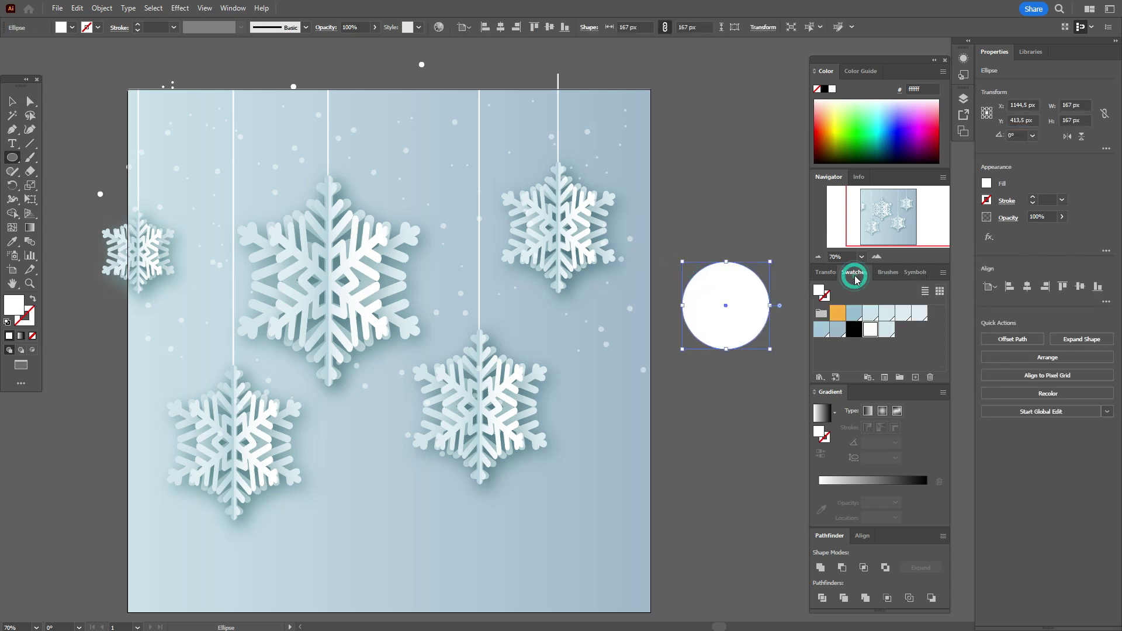
left_click(883, 411)
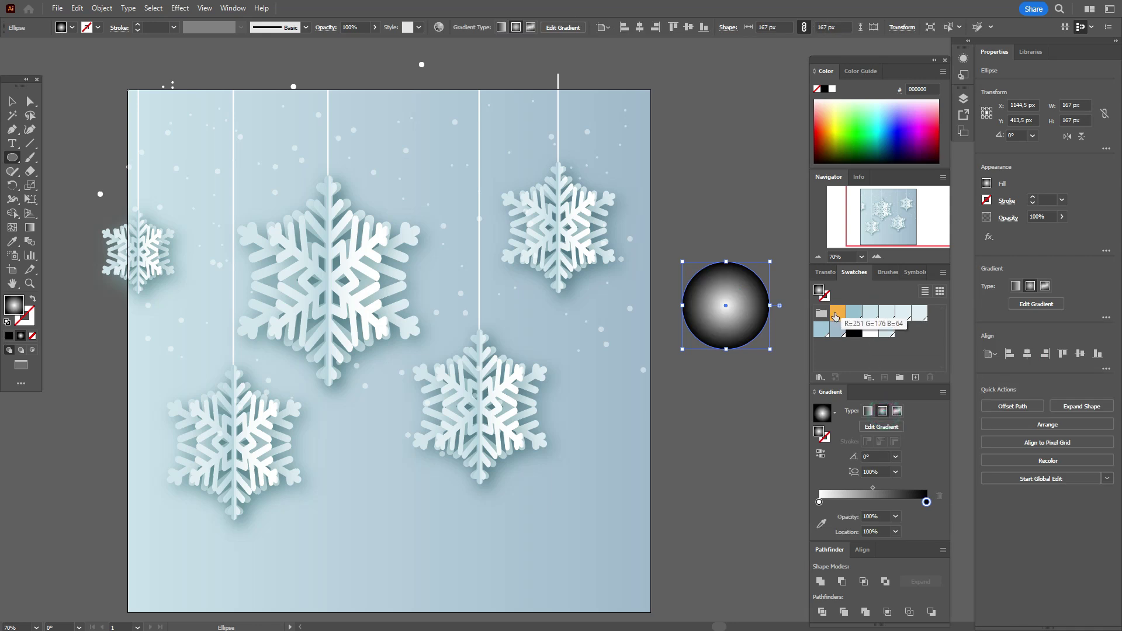
Set the circle's radial gradient to run from orange #fbb040 to black with the midpoint at about 27%
left_click_drag(819, 505, 819, 503)
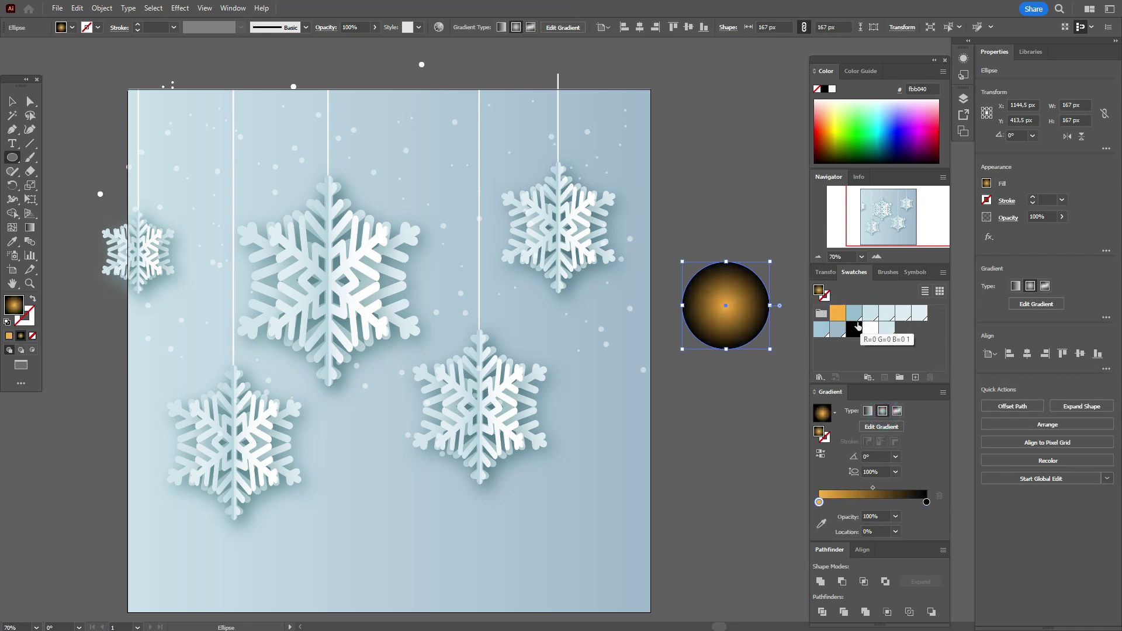
left_click(926, 502)
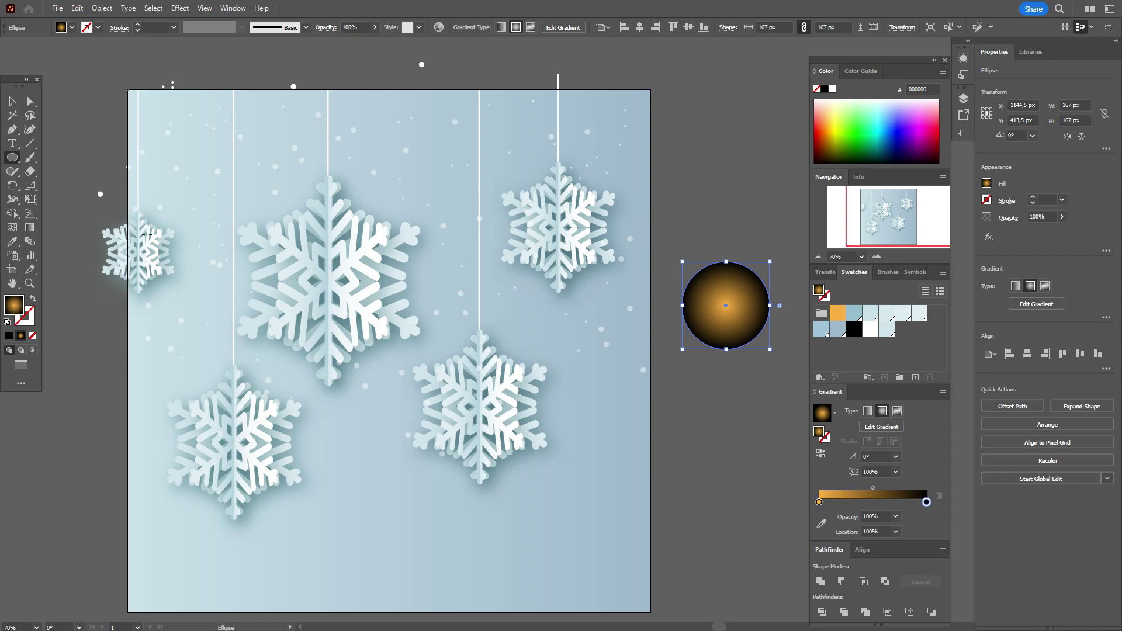
left_click_drag(874, 488, 848, 492)
left_click(20, 101)
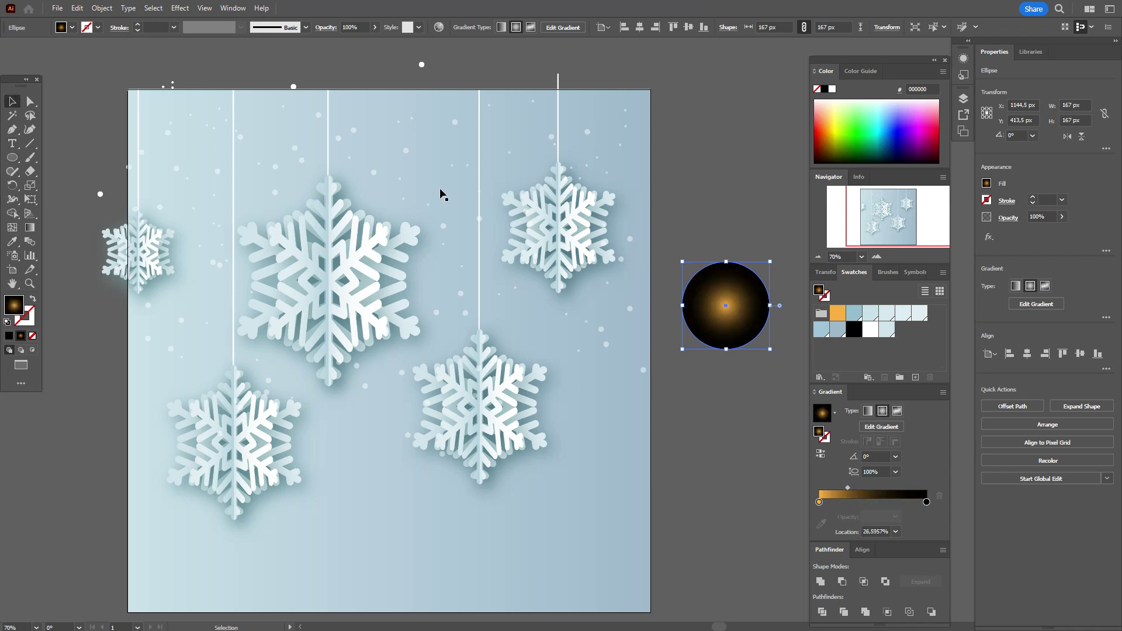
Duplicate the gradient circle upward, then squash the original into an ellipse about 16 px high and place it on the artboard's edge area
left_click(735, 160)
left_click(741, 316)
left_click_drag(741, 323, 741, 203)
left_click(753, 291)
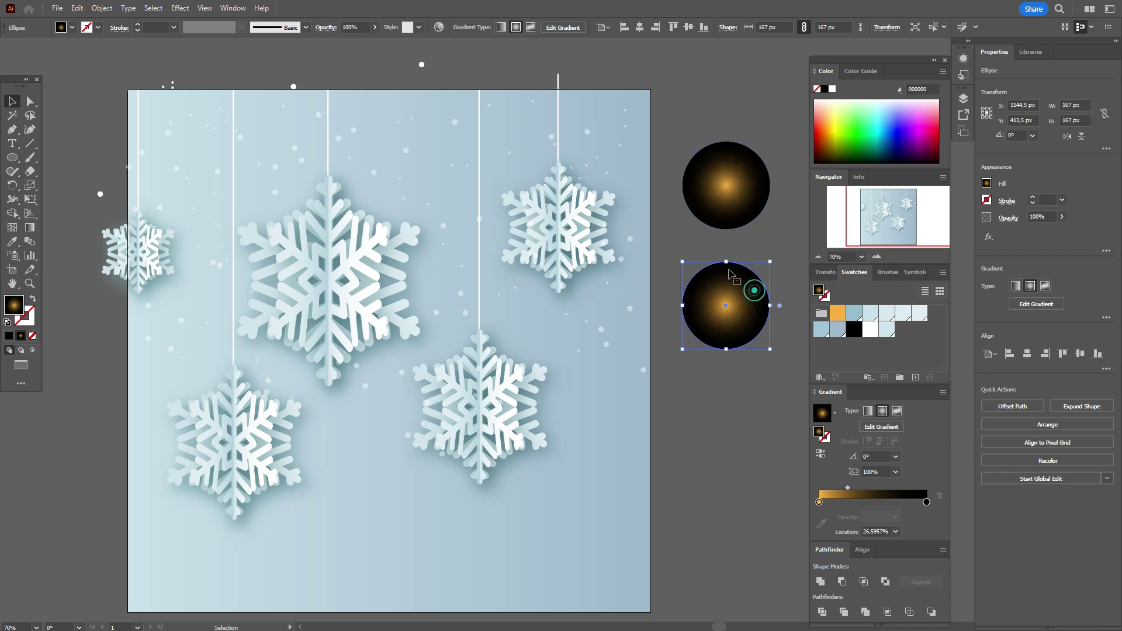
left_click_drag(727, 261, 617, 420)
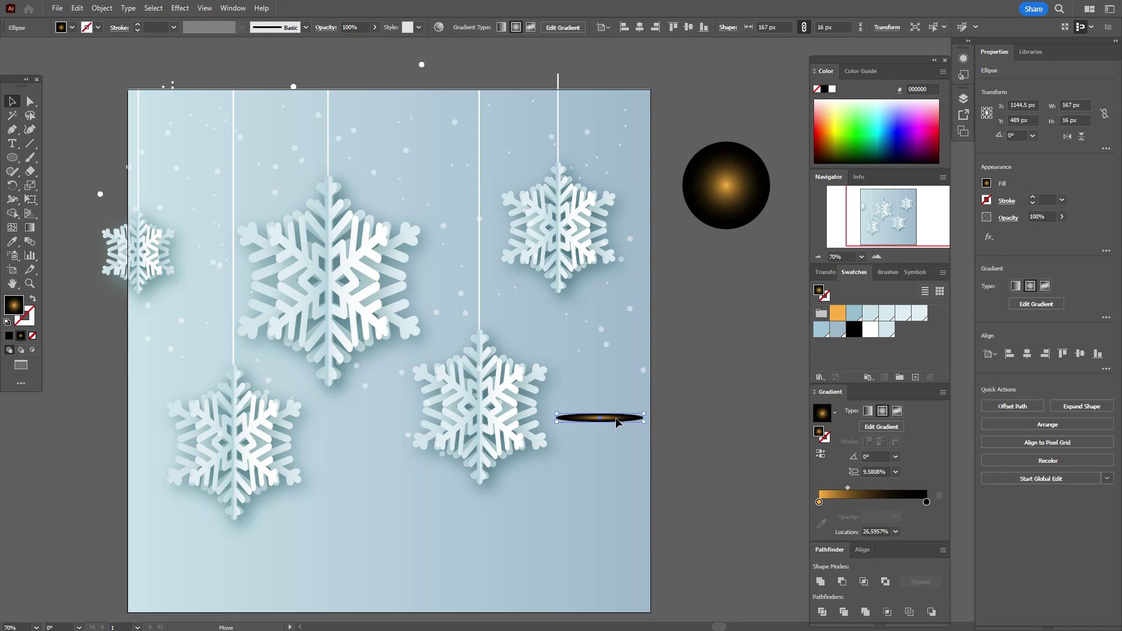
Move the circle copy down near the flat ellipse and resize the ellipse to about 237 by 13 px
left_click_drag(767, 169, 755, 366)
scroll(755, 366, "up", 3)
left_click(266, 355)
left_click_drag(448, 359, 554, 392)
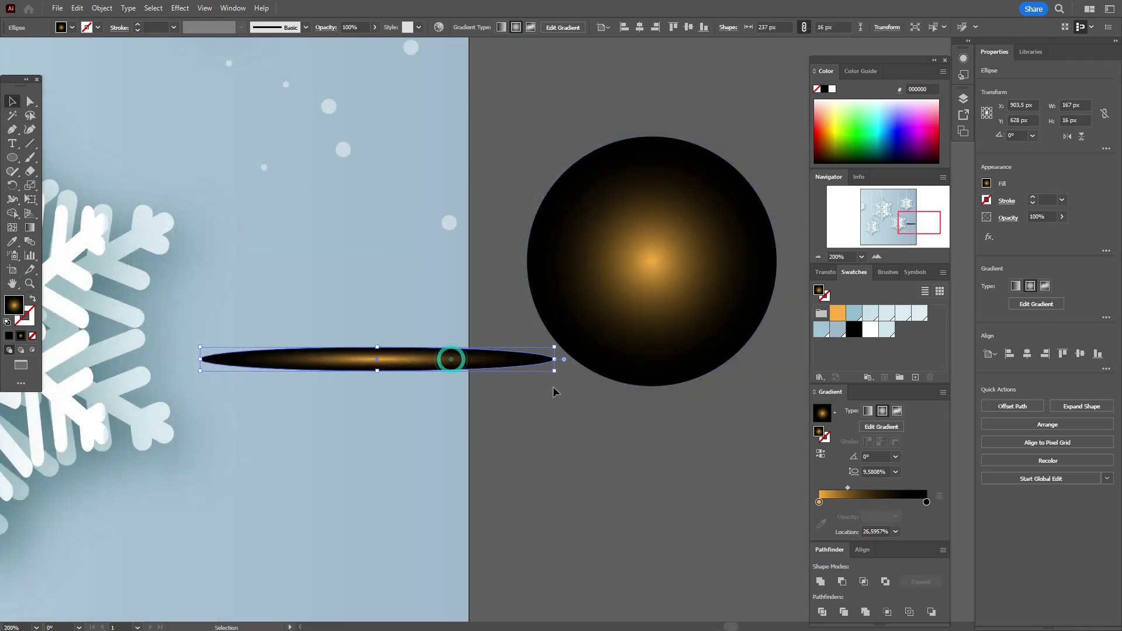
left_click_drag(379, 346, 385, 354)
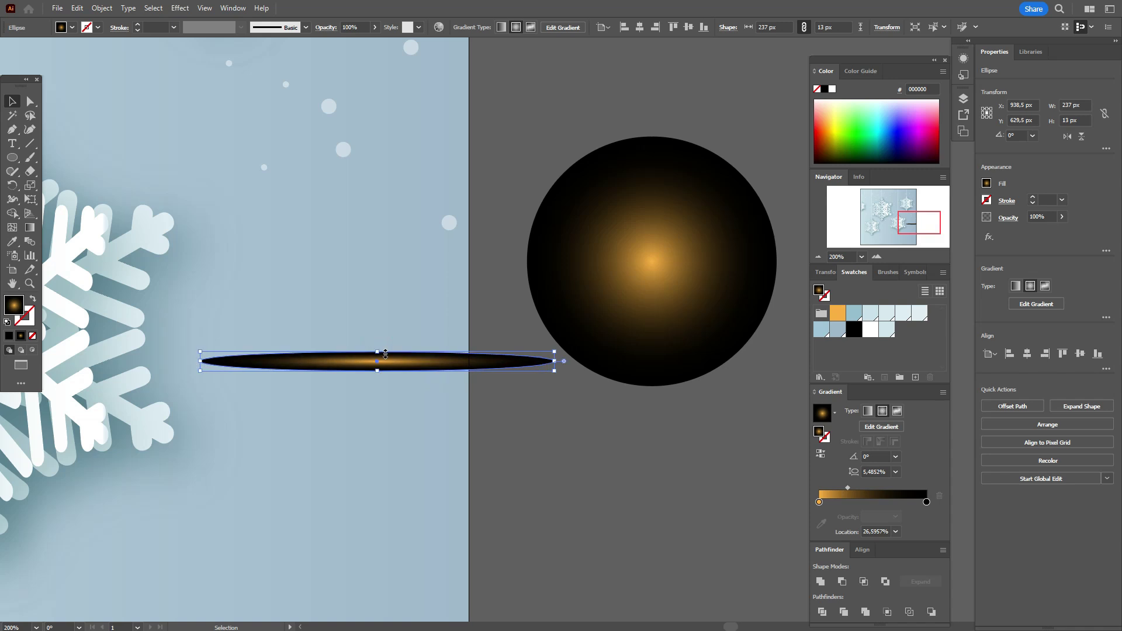
Set the blending mode of the flat gradient ellipse to Screen
left_click(1010, 219)
left_click(916, 238)
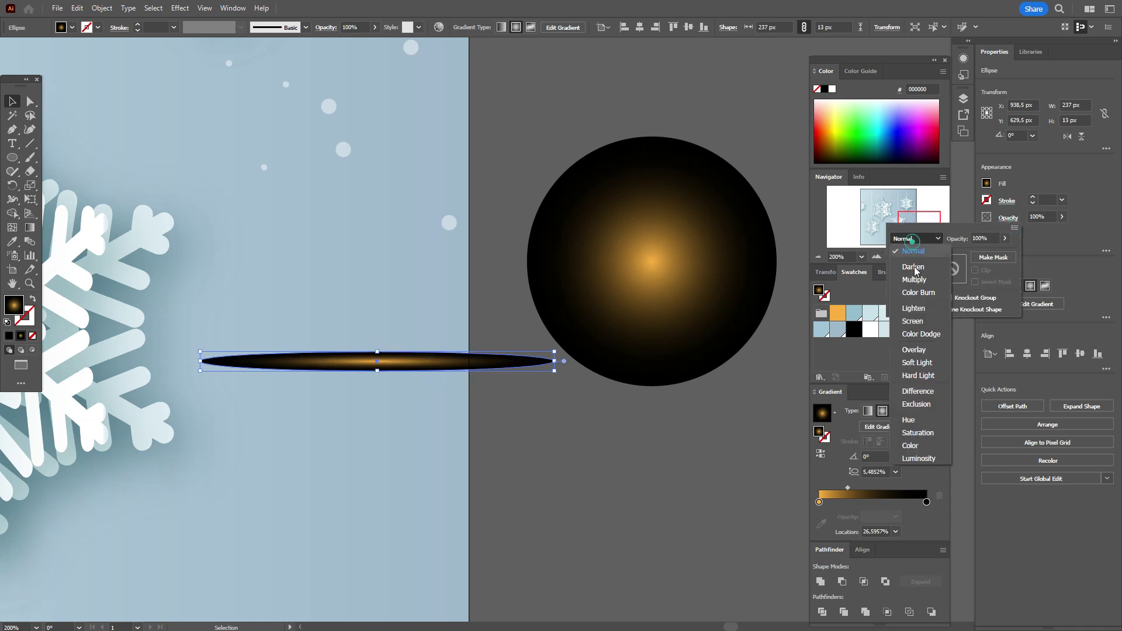
left_click(913, 322)
left_click(527, 417)
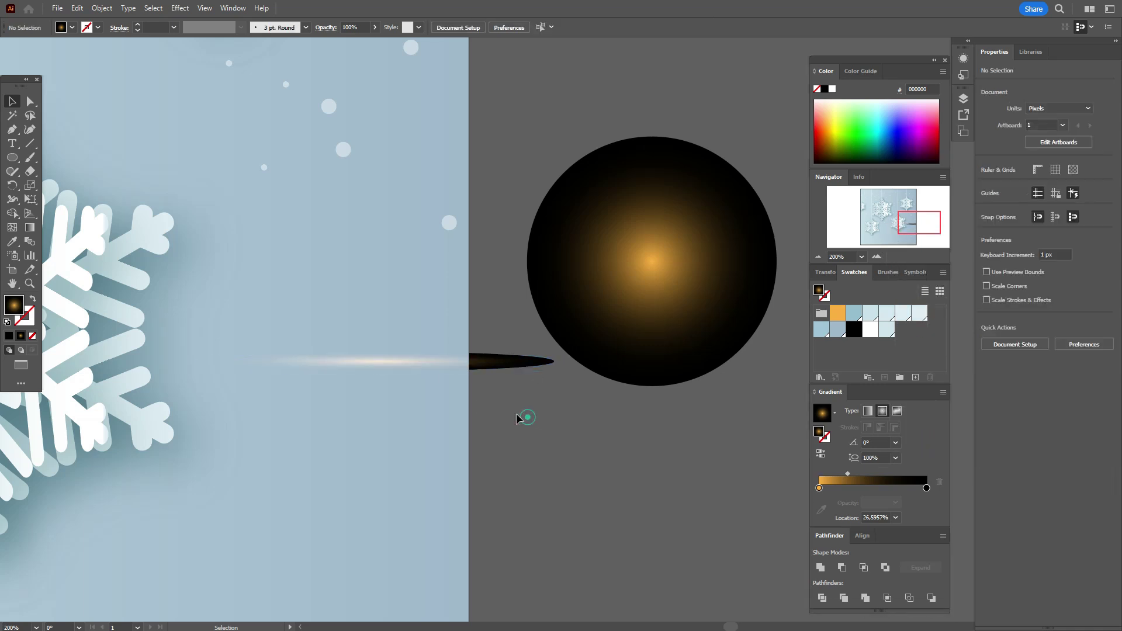
Duplicate the flat ellipse, rotate the copy to 330° and position it across the horizontal ray
left_click(458, 362)
left_click_drag(458, 361, 456, 423)
left_click_drag(558, 422, 527, 502)
mouse_move(442, 466)
left_mouse_down()
mouse_move(453, 408)
mouse_move(441, 393)
left_mouse_up()
Try to reflect the tilted ray itself across the horizontal axis, then undo the reflection
right_click(441, 393)
mouse_move(508, 319)
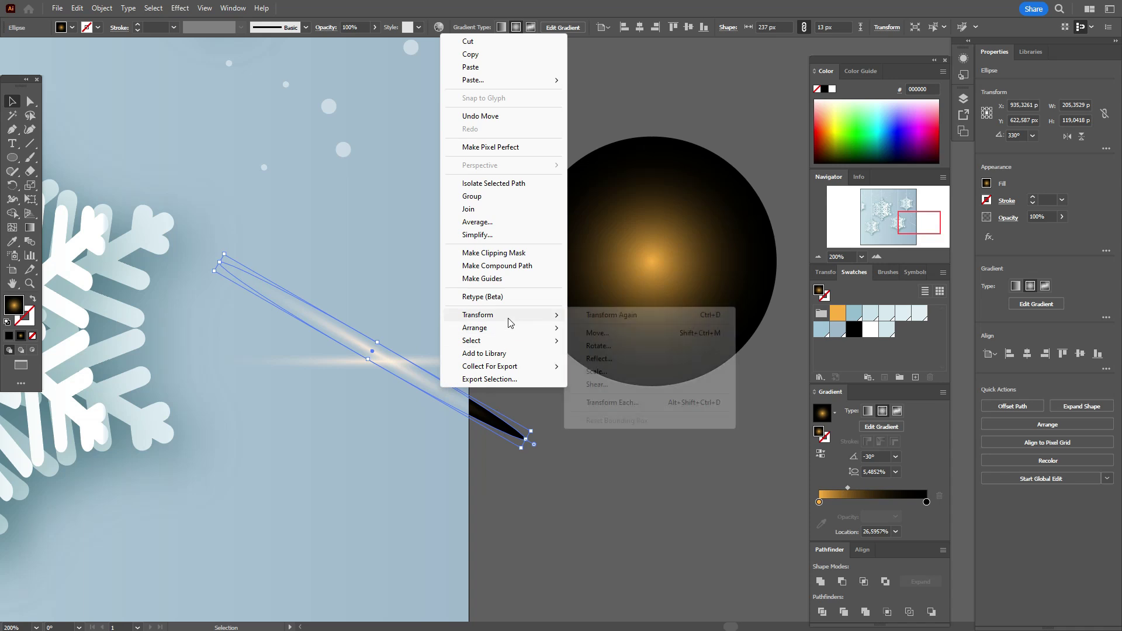
left_click(663, 354)
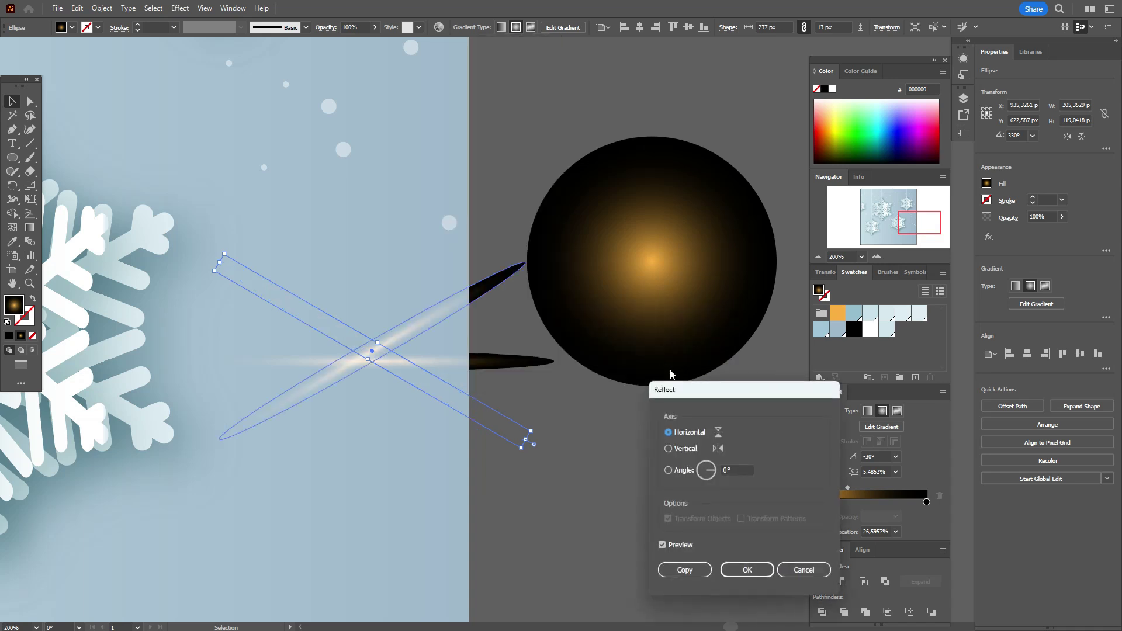
left_click(741, 570)
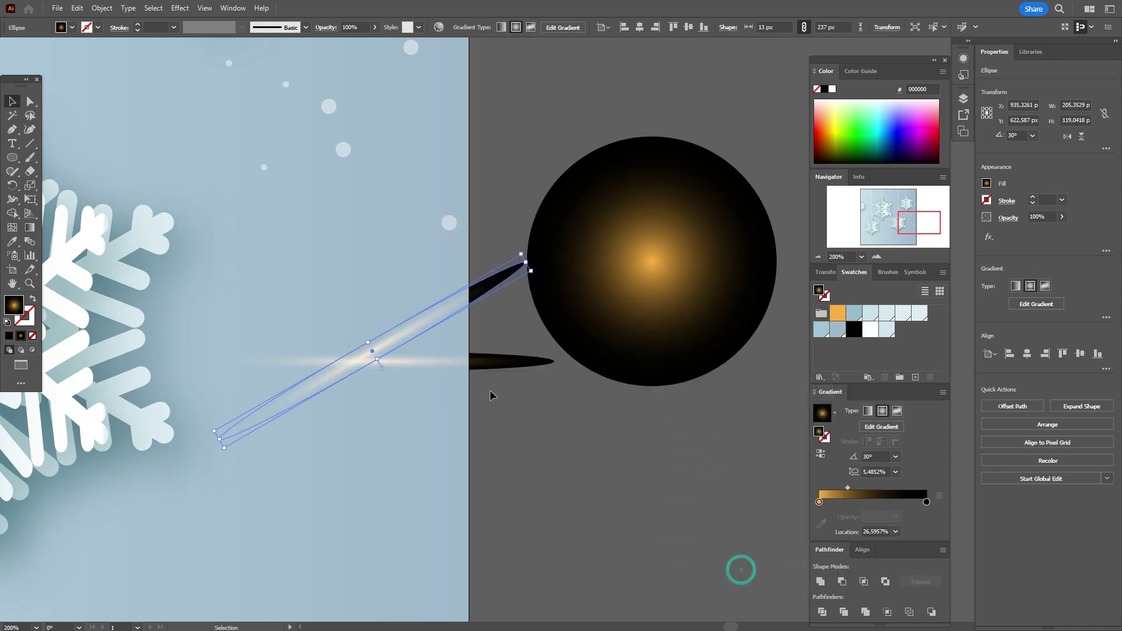
key("ctrl+z")
Create a horizontally reflected copy of the tilted ray and align the crossed pair over the horizontal ray
right_click(457, 373)
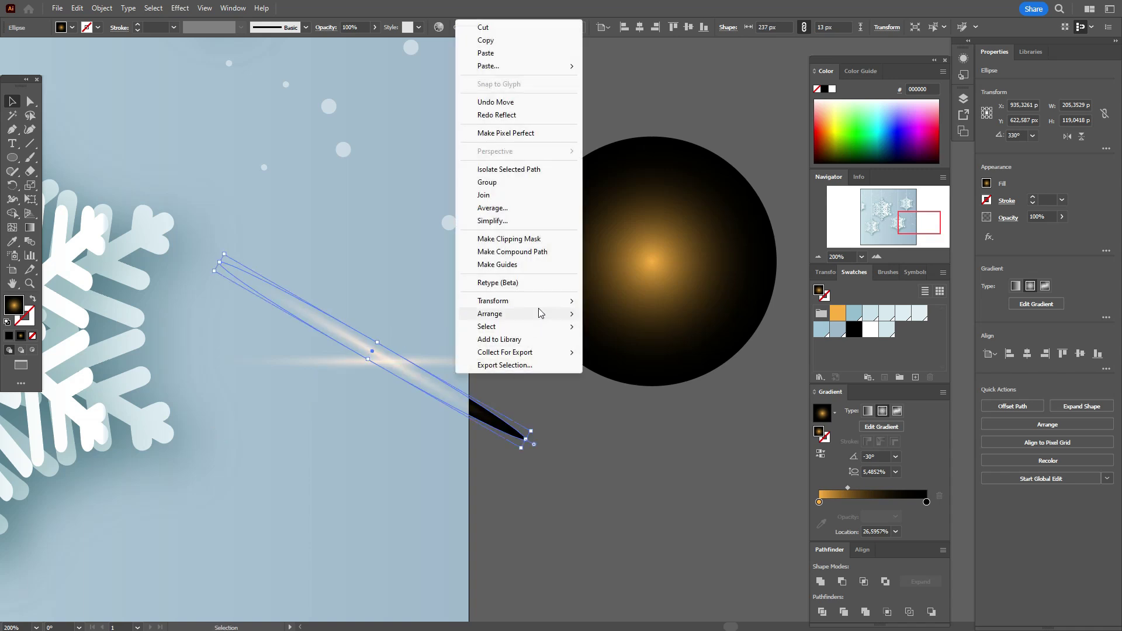
mouse_move(543, 301)
left_click(626, 349)
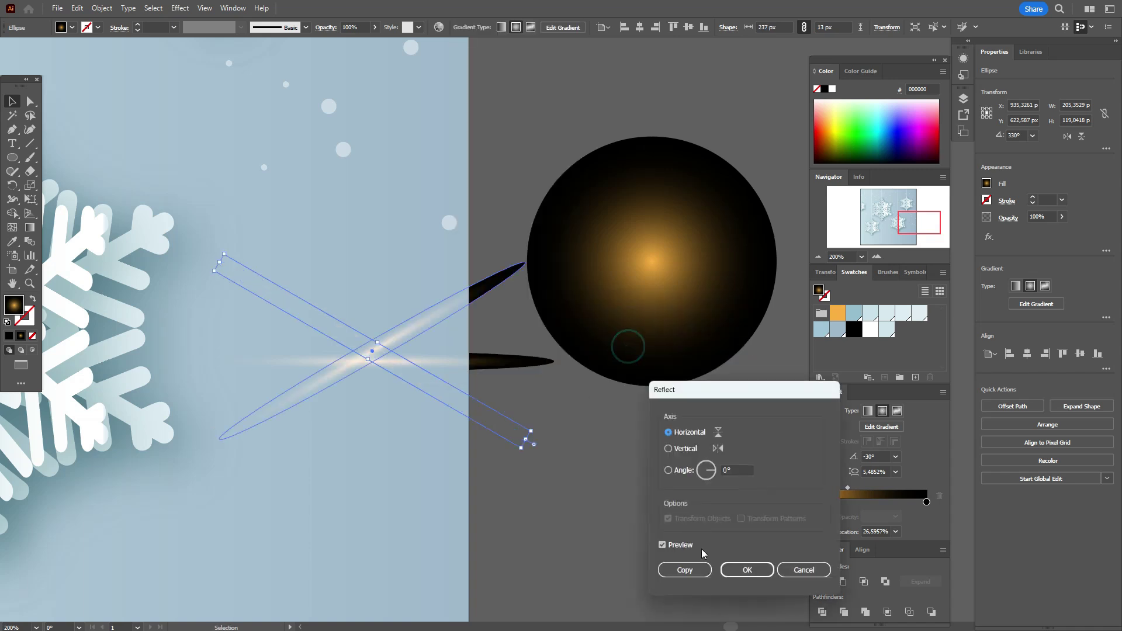
left_click(689, 569)
left_click(319, 323, "shift")
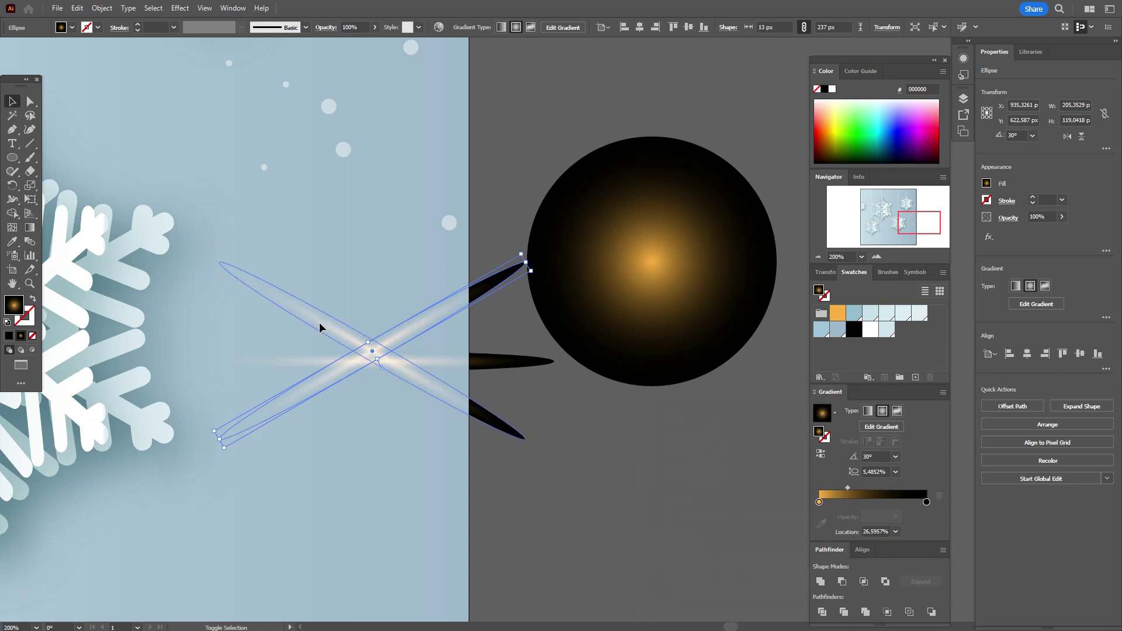
left_click_drag(441, 389, 457, 400)
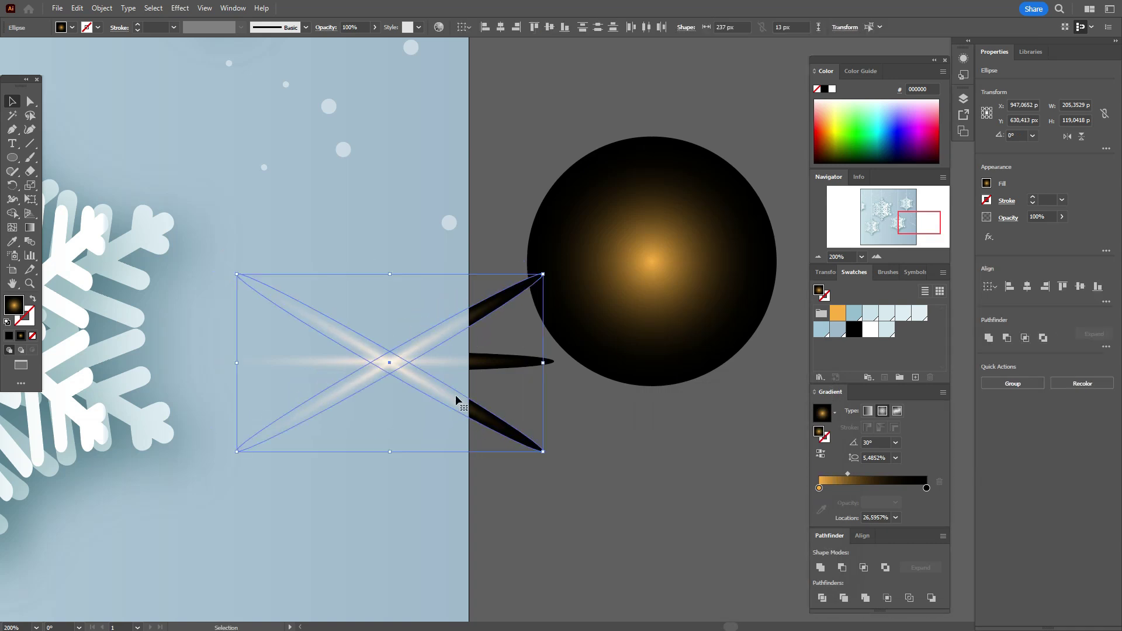
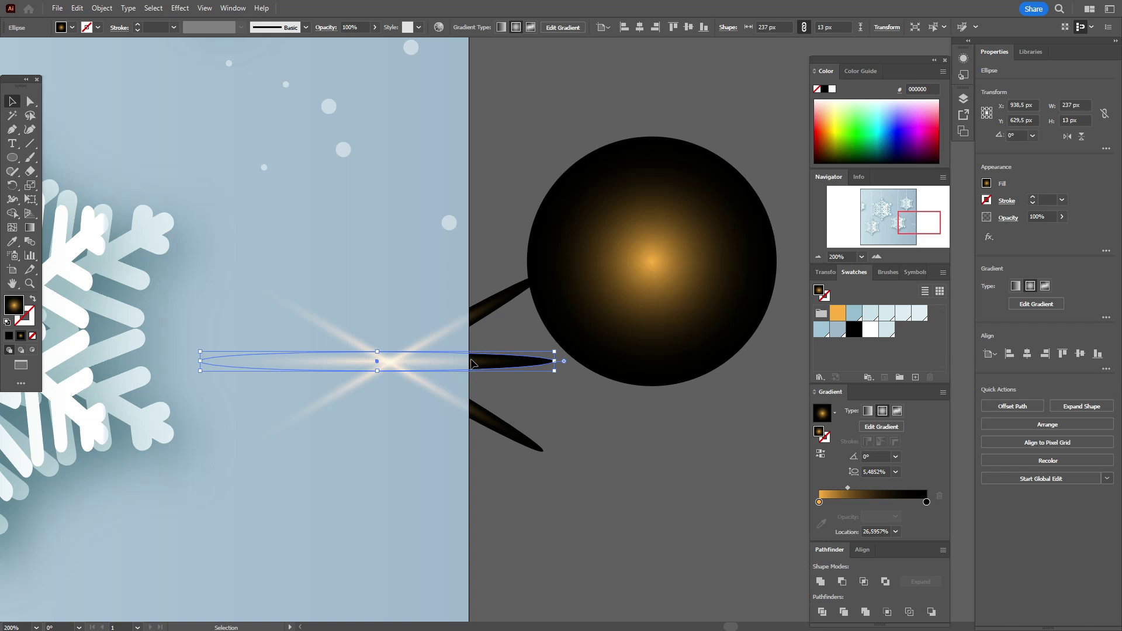
Rotate the horizontal ray to 90° and centre it on the crossed rays to form a six-pointed star
left_click_drag(547, 333, 383, 215)
left_click_drag(358, 308, 393, 337)
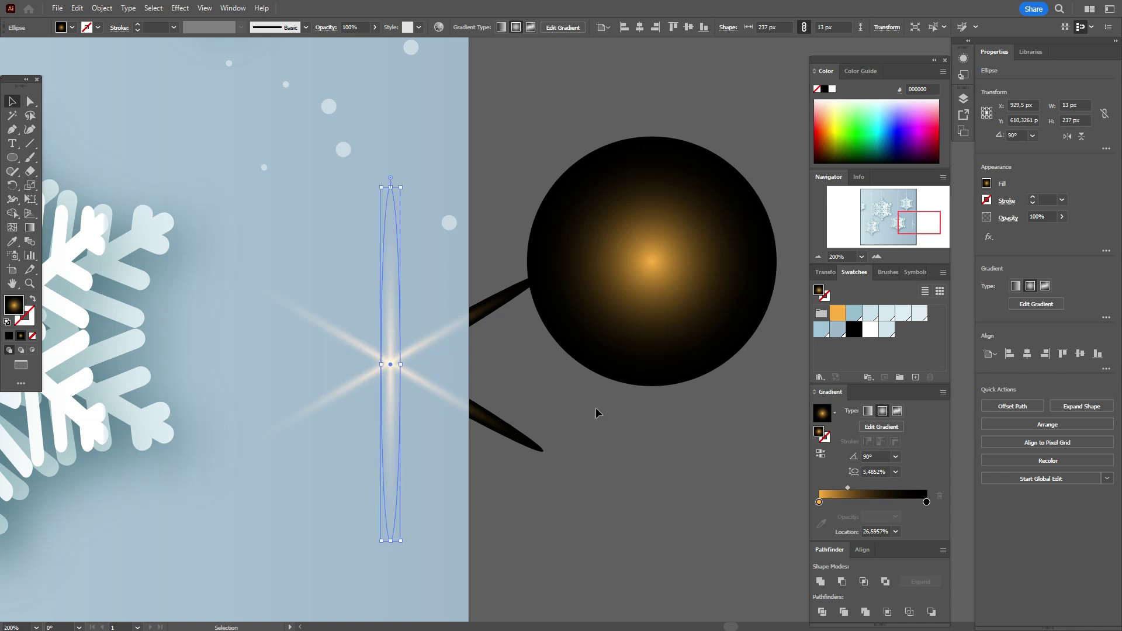
left_click(608, 451)
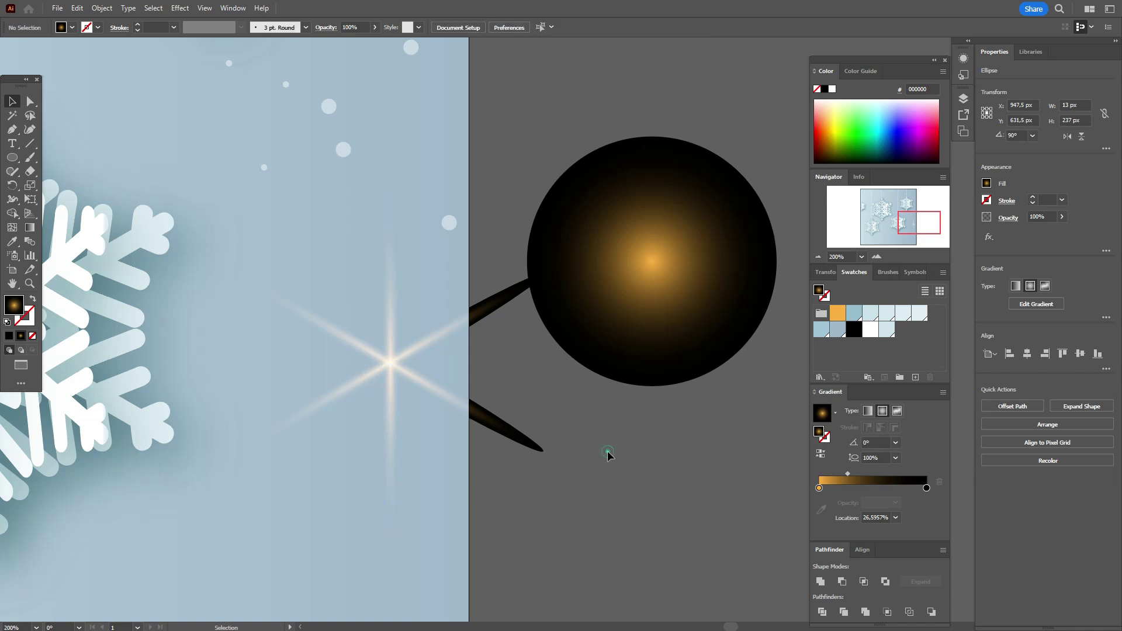
Set the gradient circle's blending mode to Multiply
left_click(692, 316)
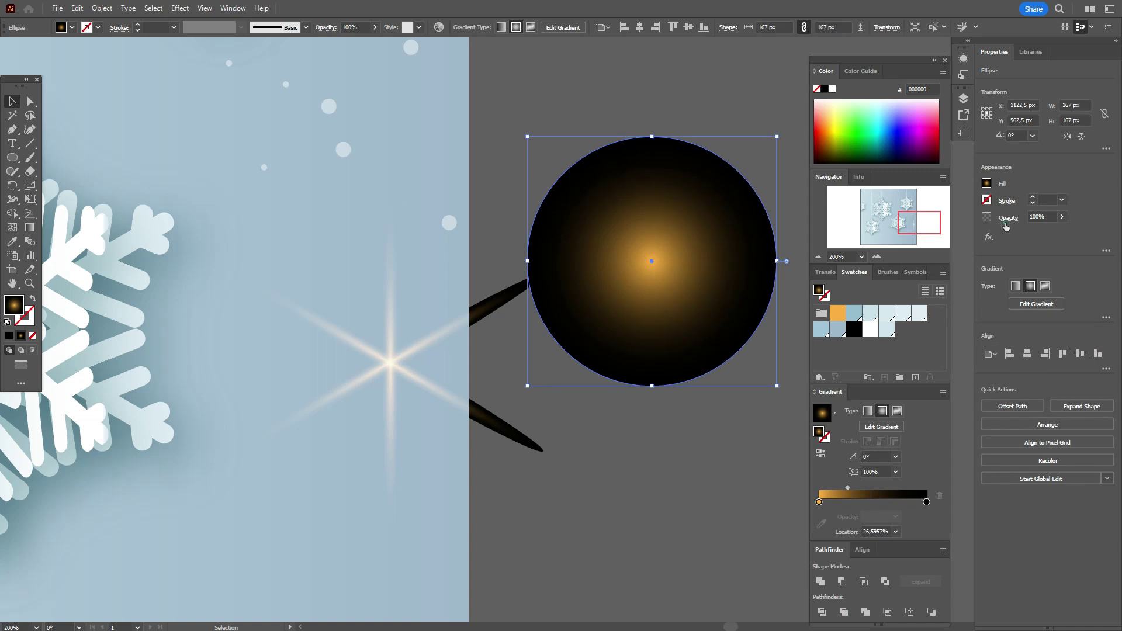
left_click(1006, 226)
left_click(938, 239)
left_click(917, 282)
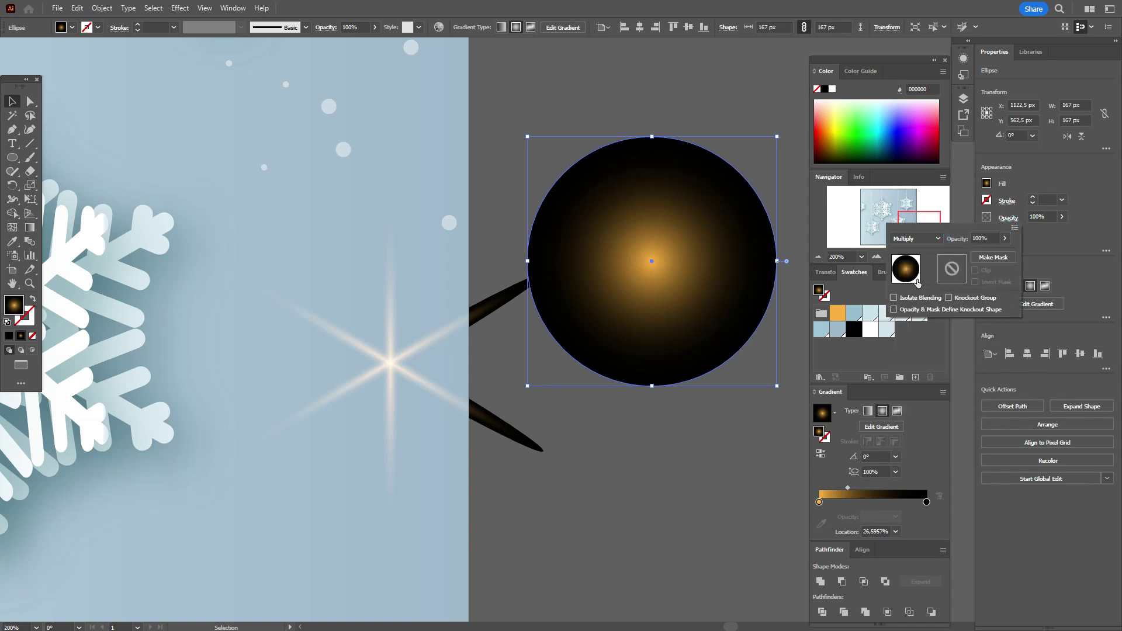
left_click(713, 263)
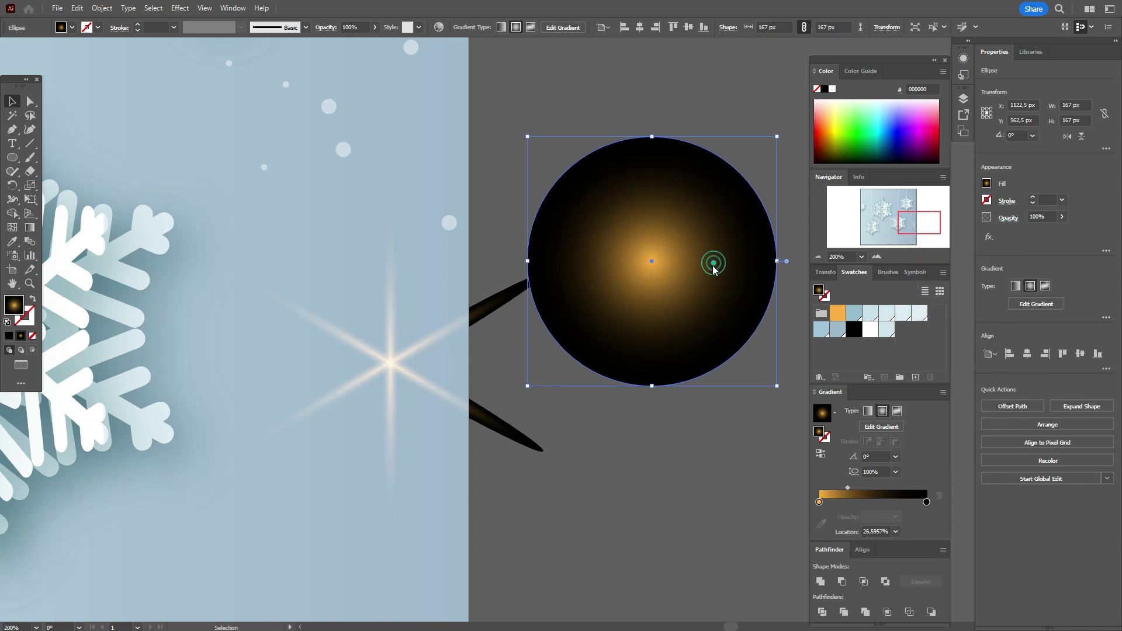
Set the gradient circle's blending mode to Screen
left_click(1009, 218)
left_click(935, 238)
left_click(911, 328)
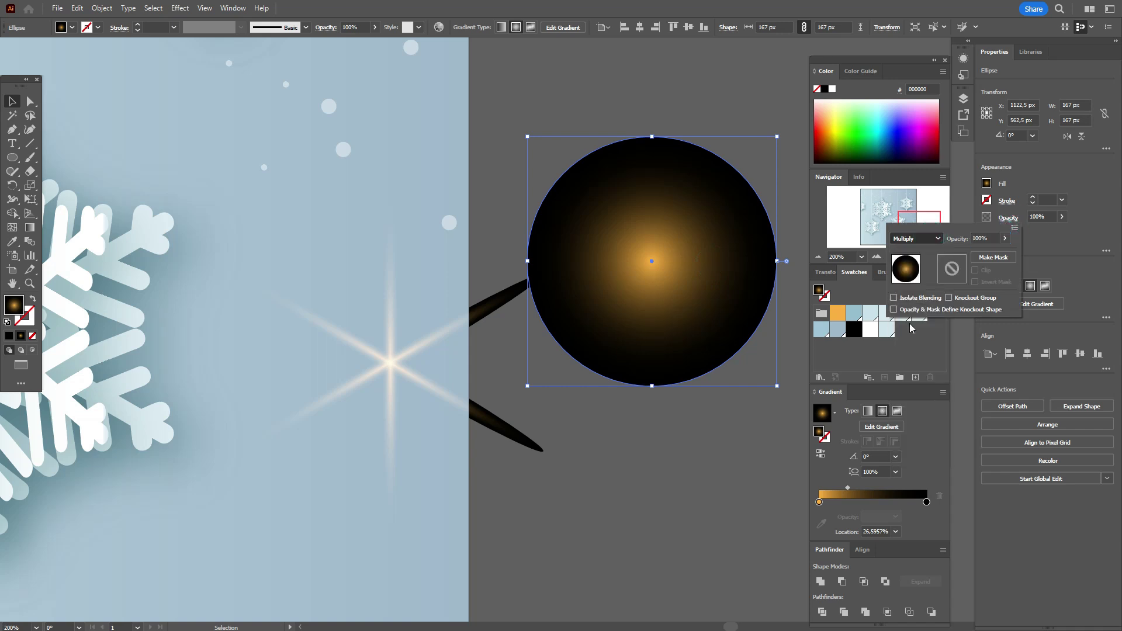
left_click(671, 235)
Centre the gradient circle over the star's rays and move its gradient midpoint to about 19%
left_click_drag(660, 224, 399, 324)
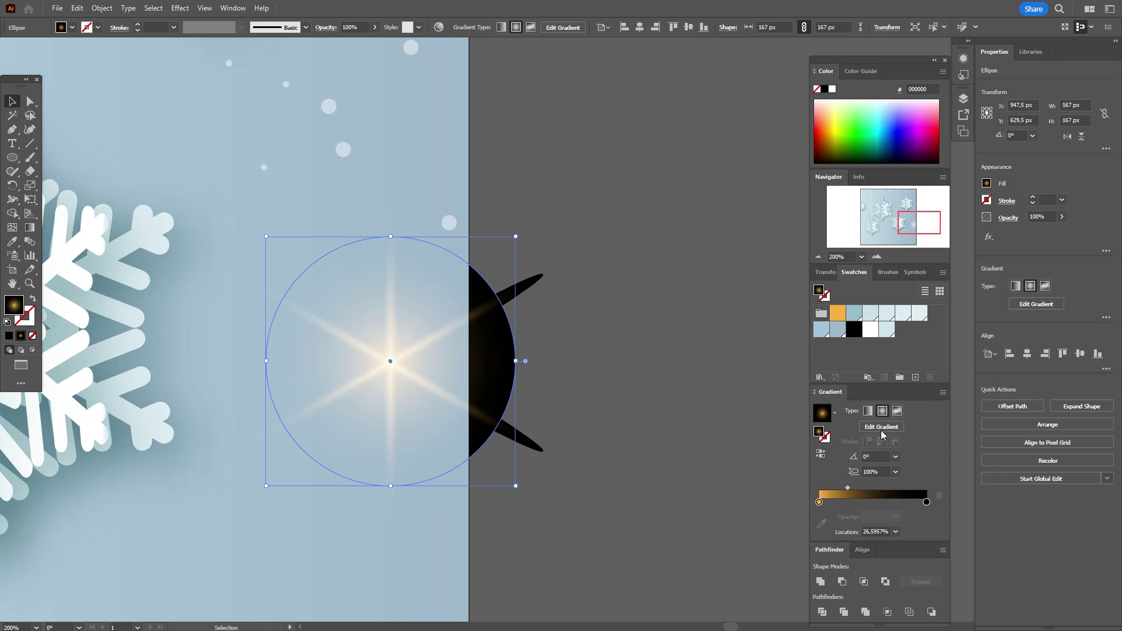
left_click_drag(850, 488, 840, 490)
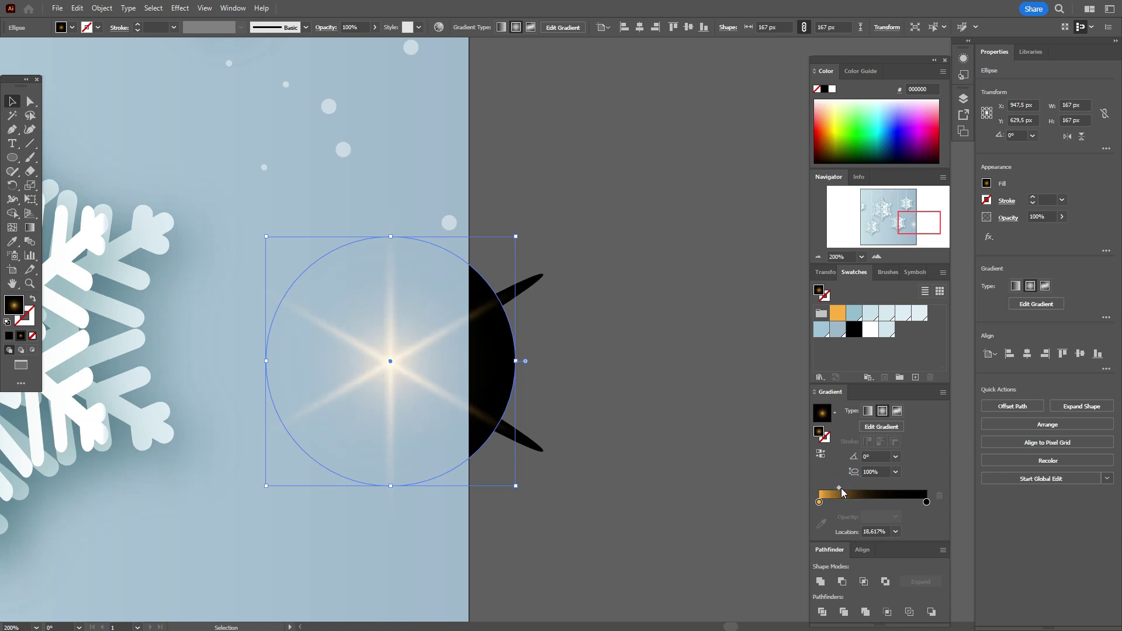
Duplicate the glow circle beside the star and shrink the copy into an ellipse about 62 by 23 px
left_click_drag(451, 367, 715, 390)
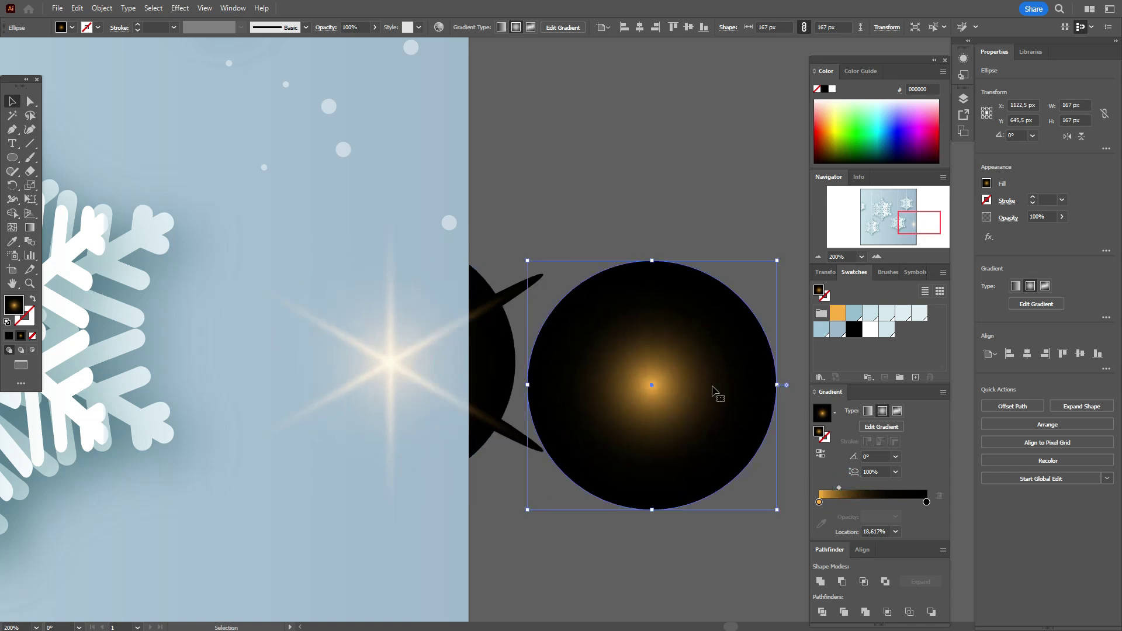
left_click_drag(655, 266, 656, 418)
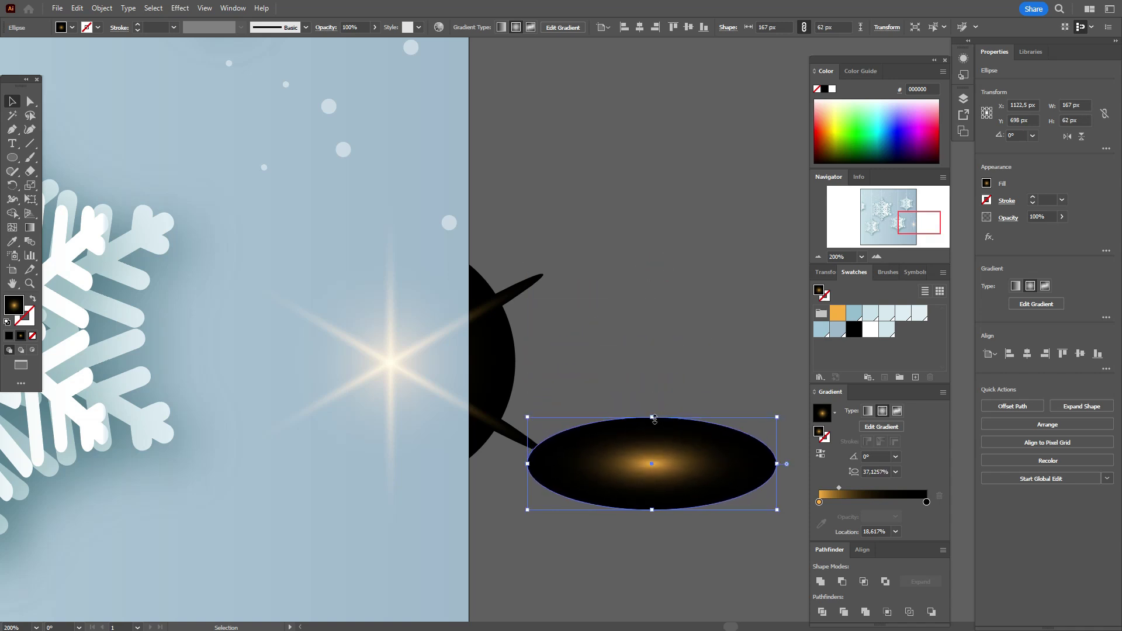
left_click_drag(654, 419, 654, 475)
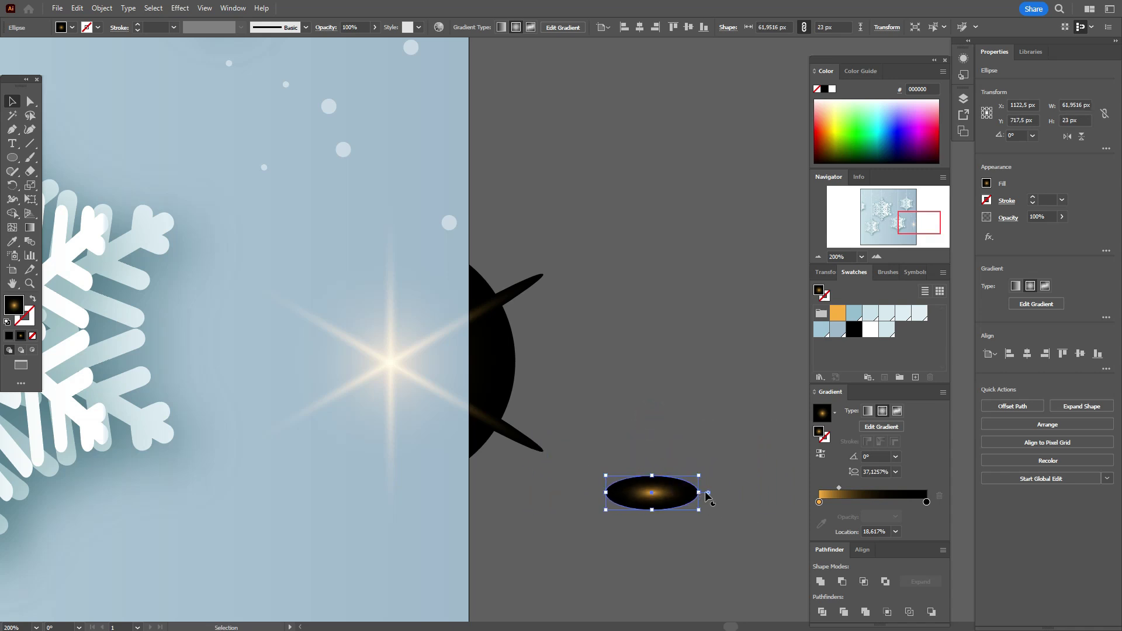
Rotate the small ellipse to about 43° and centre it on the star
left_click_drag(714, 501, 418, 362)
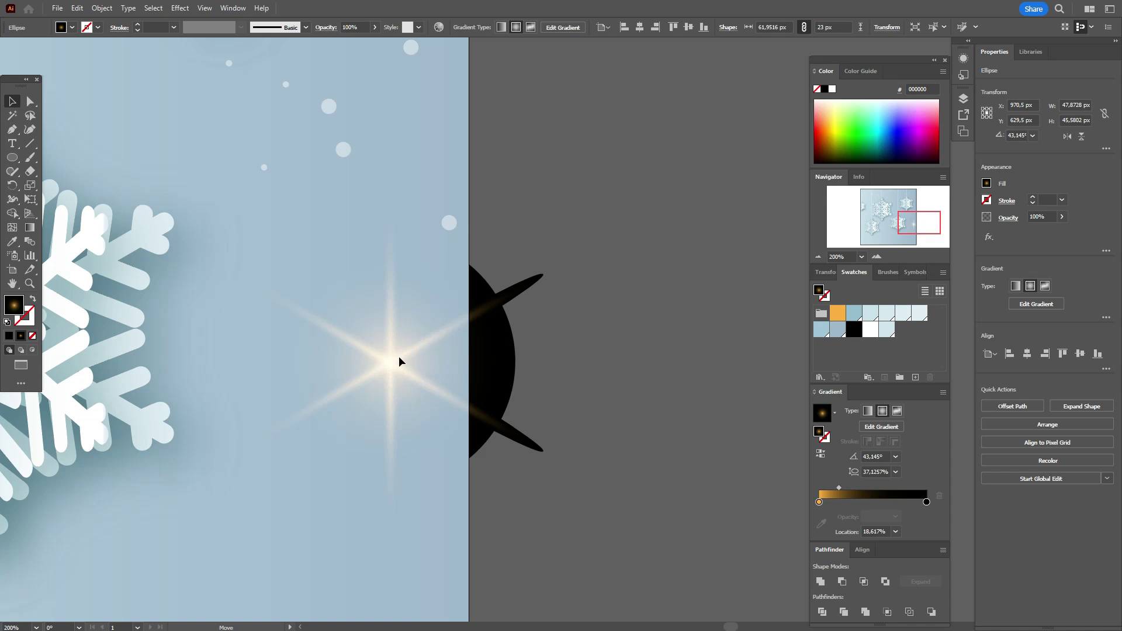
left_click_drag(399, 361, 400, 362)
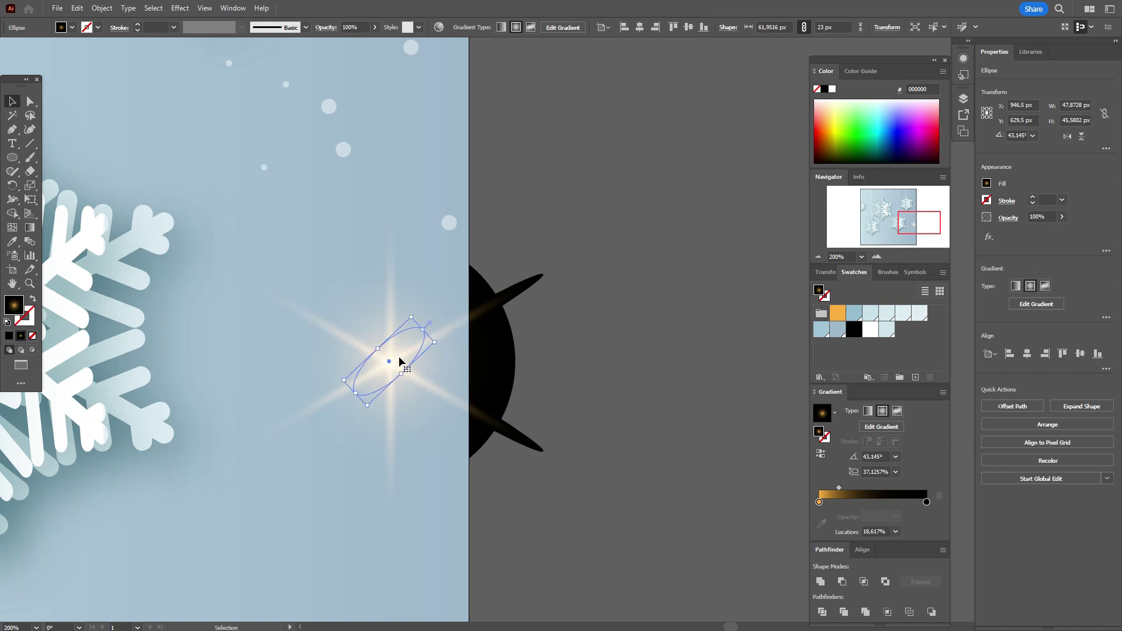
key("shift+f")
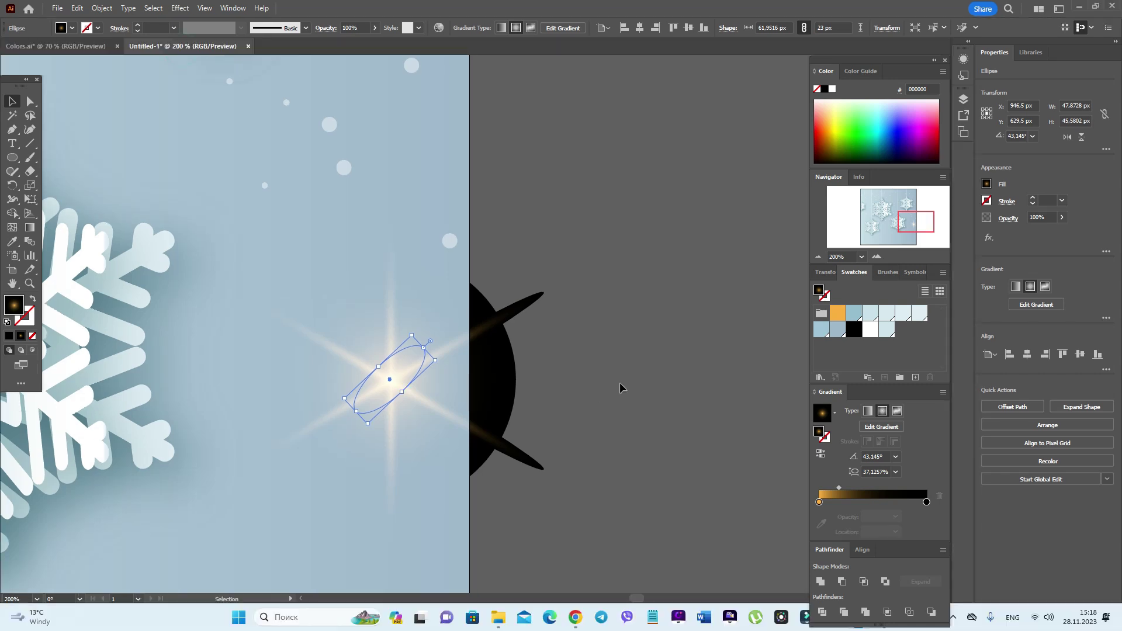
left_click(596, 391)
Duplicate the star's large glow circle onto the empty area beside the artboard
left_click(513, 379)
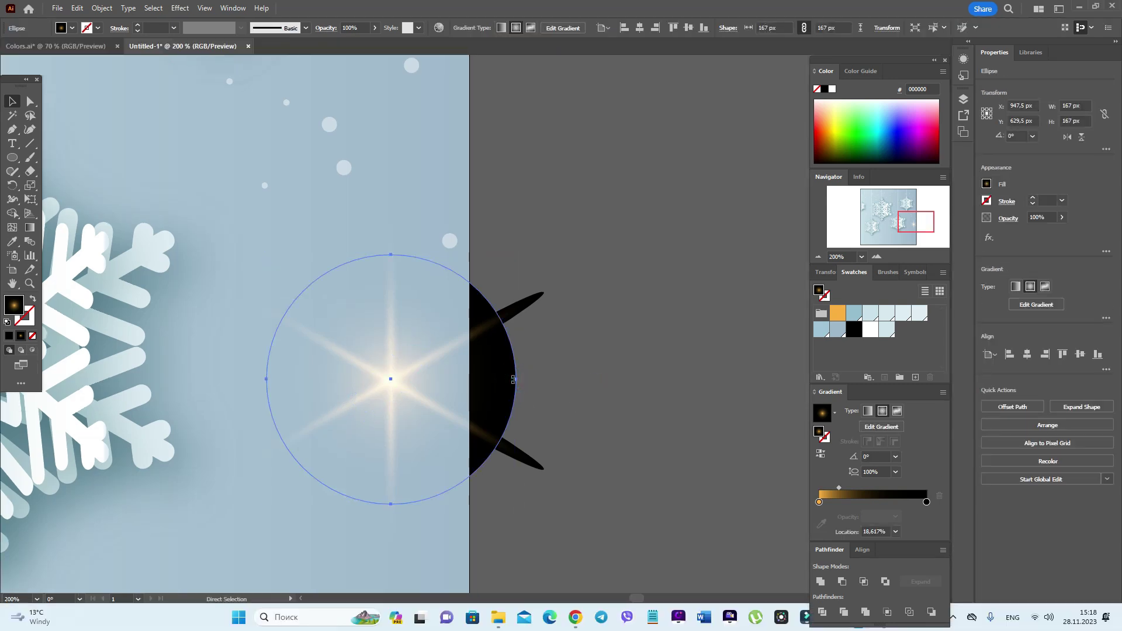
key("ctrl+z")
left_click_drag(513, 379, 680, 392)
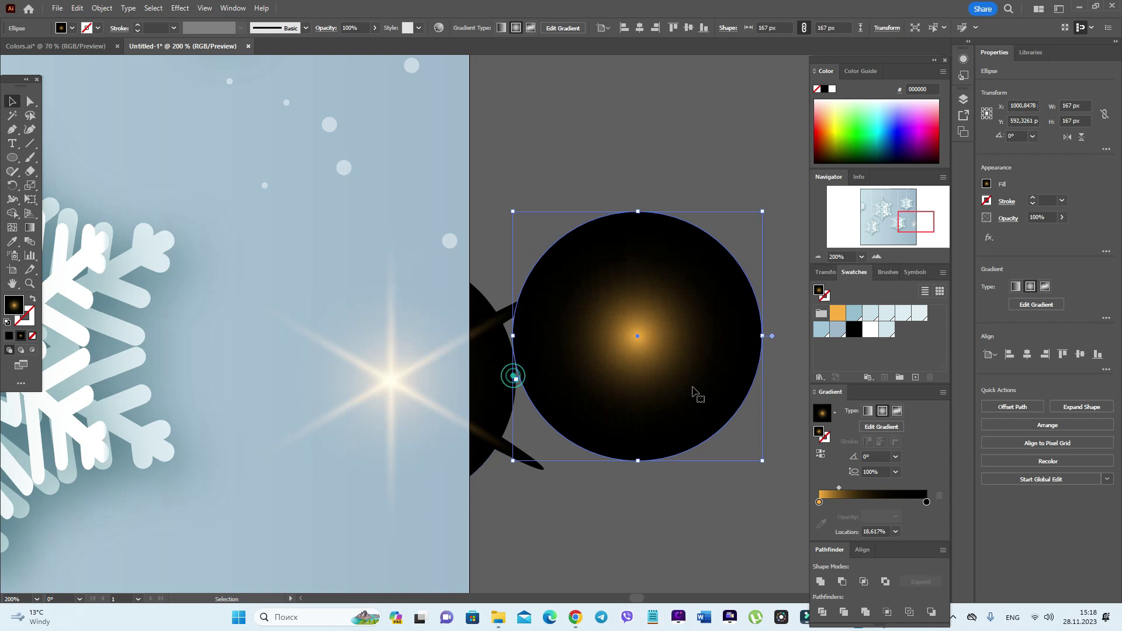
Shrink the duplicated glow circle into a small, narrow upright ellipse and place it on the star's centre
left_click_drag(763, 339, 591, 339)
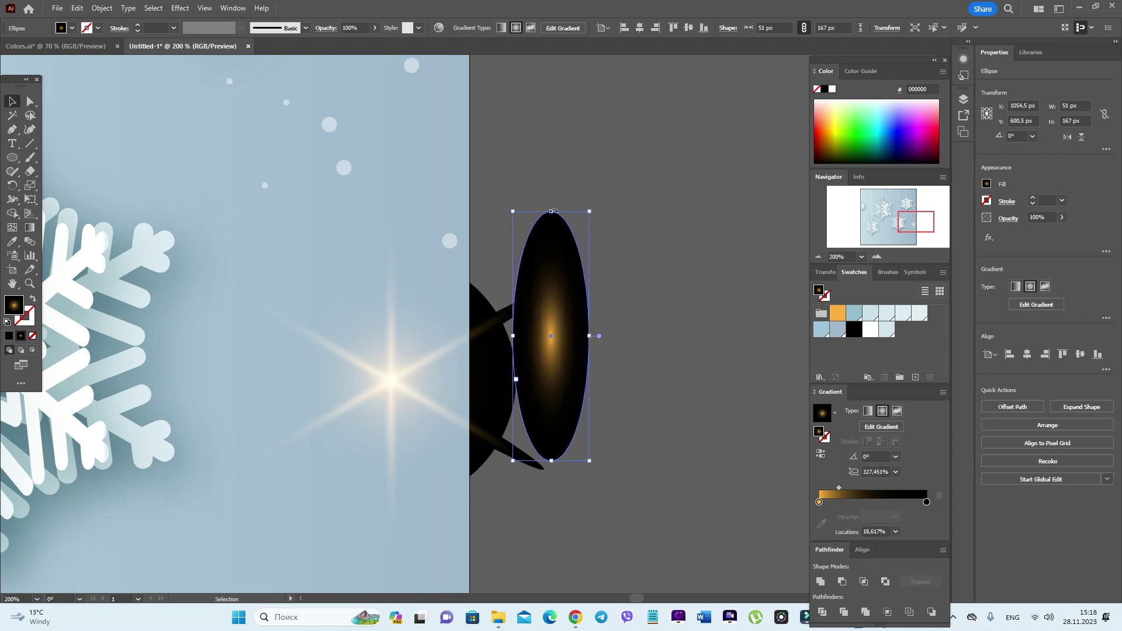
left_click_drag(552, 211, 415, 353)
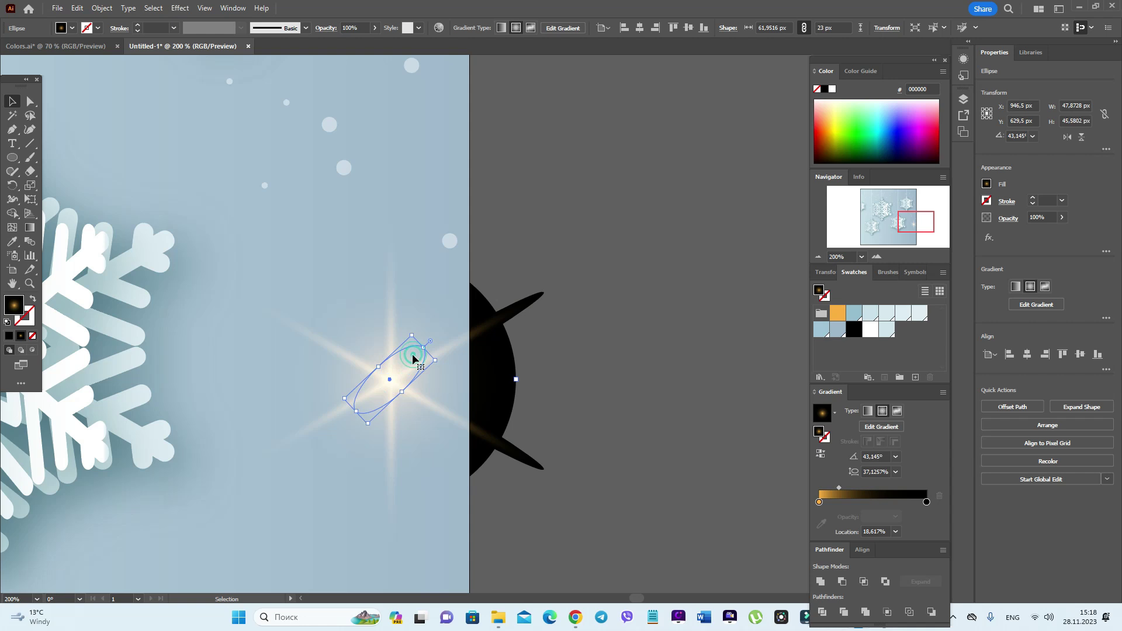
Add a copy of the star's large glow circle, scale it down to 113 px and centre it on the star
left_click(379, 349)
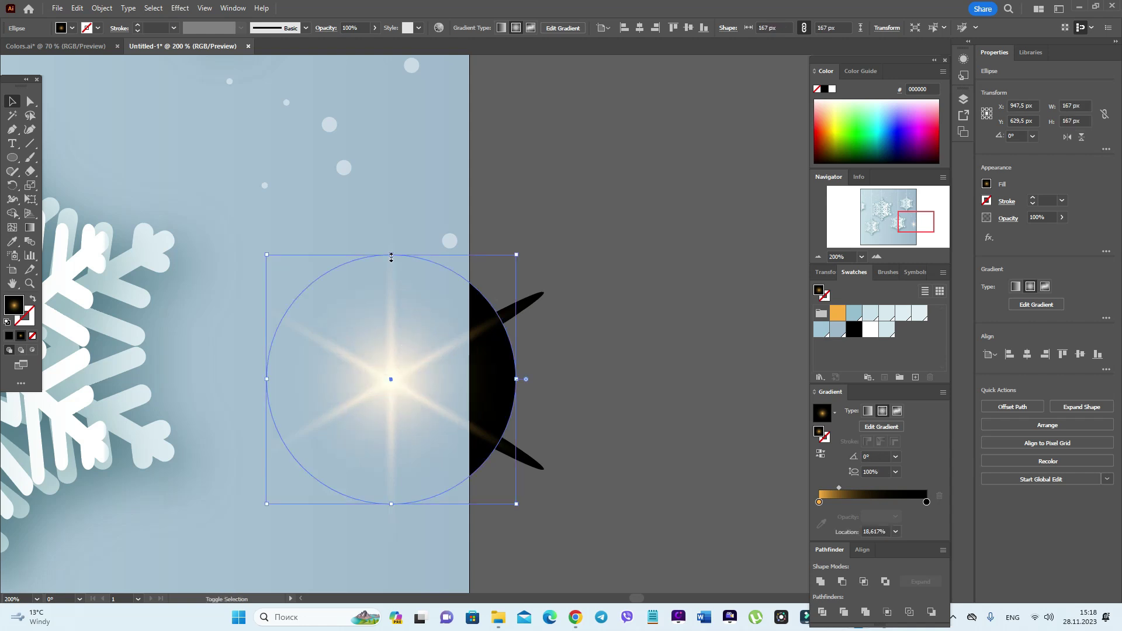
left_click_drag(391, 258, 391, 335)
left_click_drag(391, 422, 391, 381)
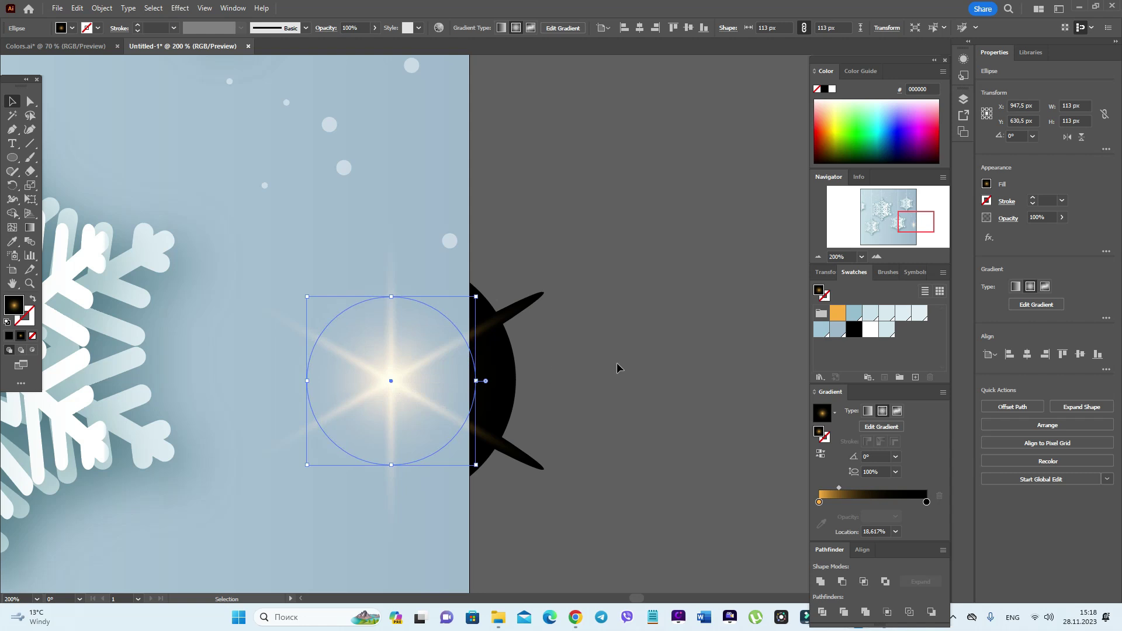
left_click(617, 364)
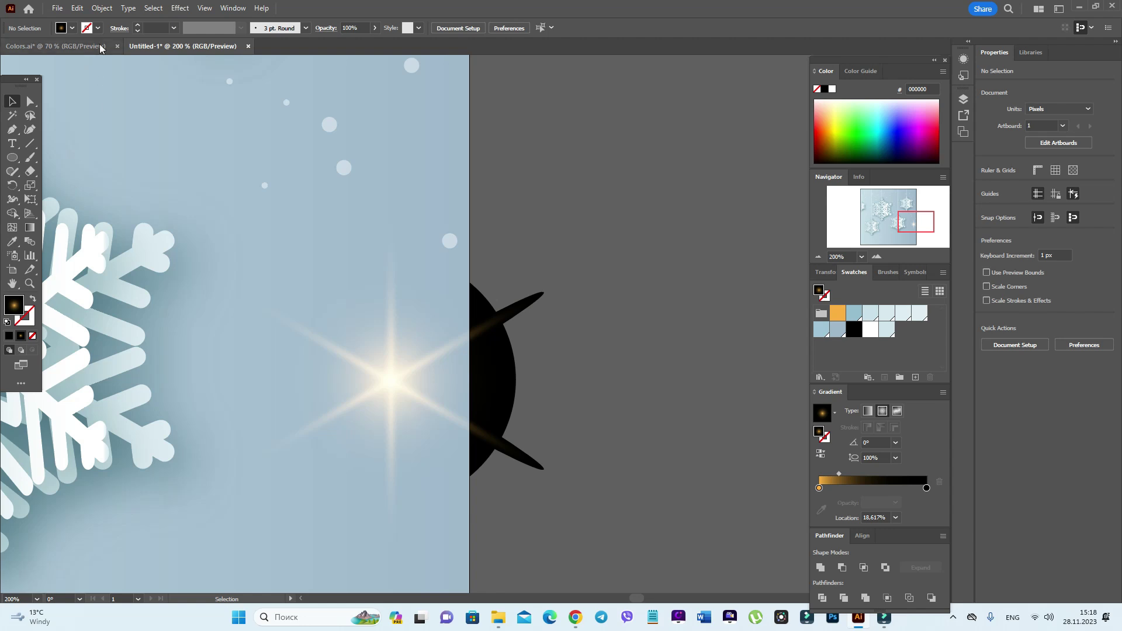
Switch to the full-screen view and move the 113 px glow circle off the star onto the empty area beside the artboard
key("f")
left_click(458, 318)
left_click(531, 295)
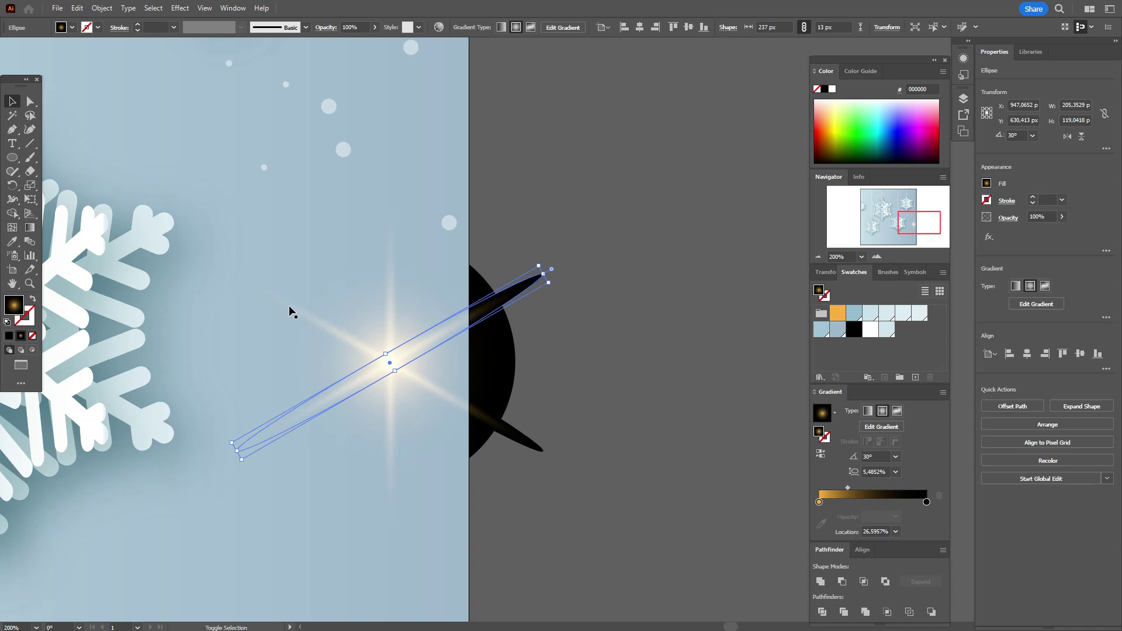
left_click(479, 425)
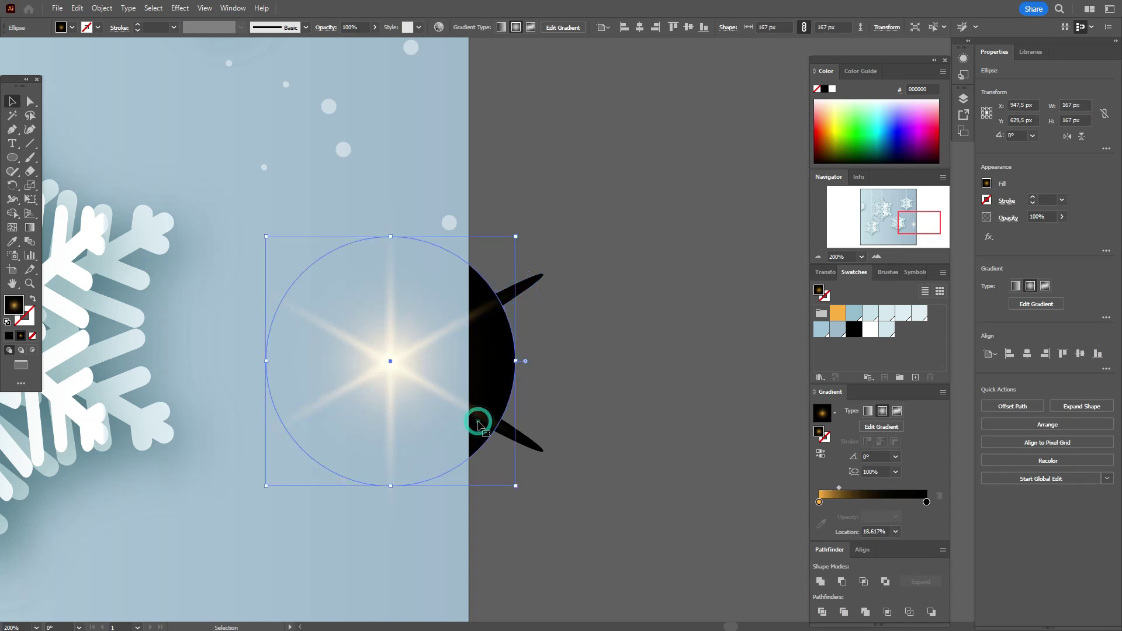
left_click_drag(478, 418, 724, 336)
left_click(489, 431)
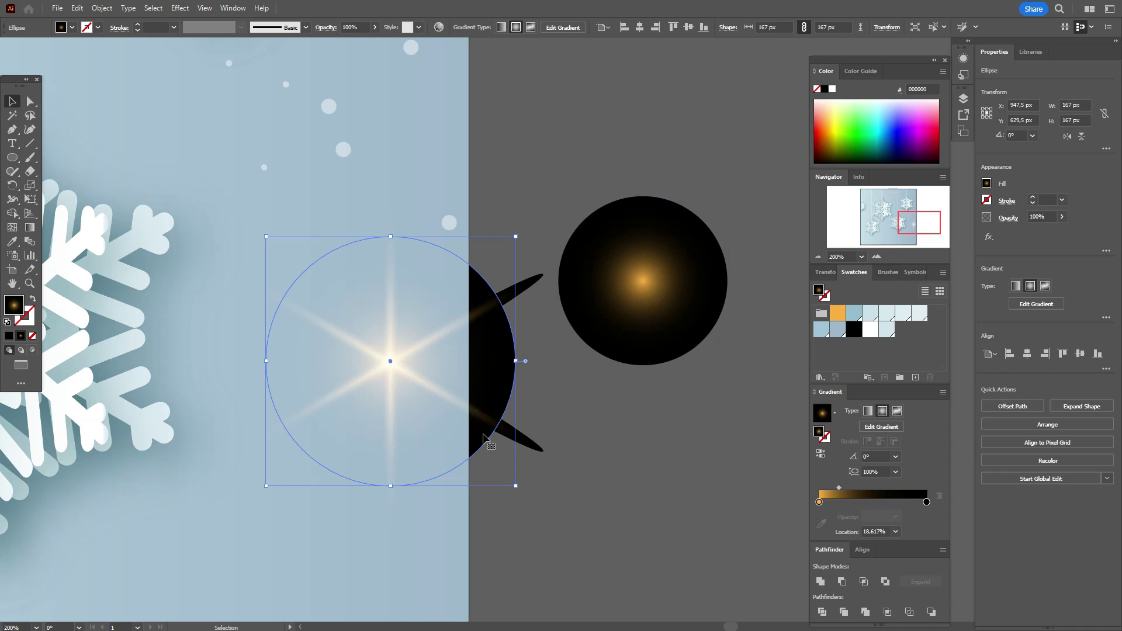
left_click(541, 449)
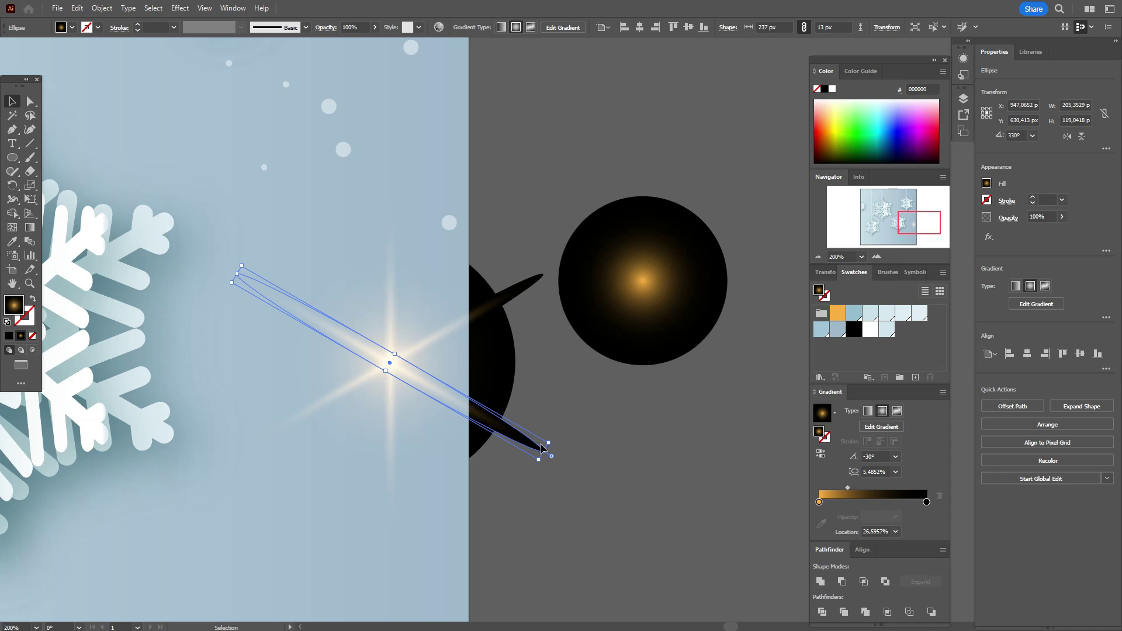
left_click_drag(546, 458, 601, 388)
key("ctrl+z")
left_click(583, 410)
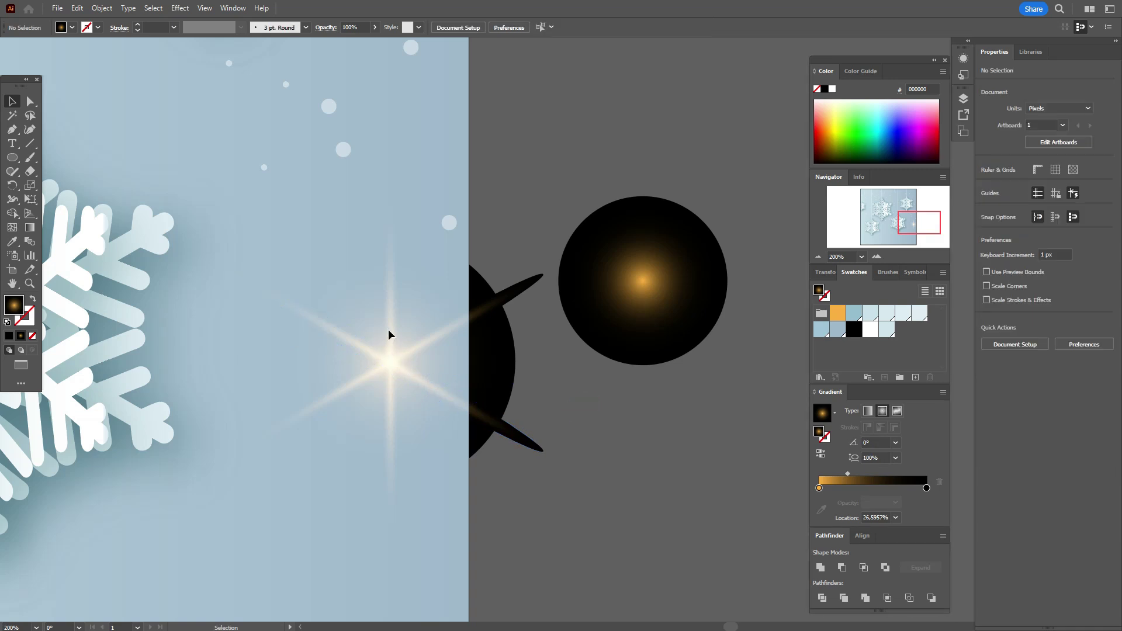
Create a copy of the star's vertical ray rotated by 90° to form a horizontal ray
left_click(389, 319)
left_click(387, 220)
right_click(387, 220)
mouse_move(500, 502)
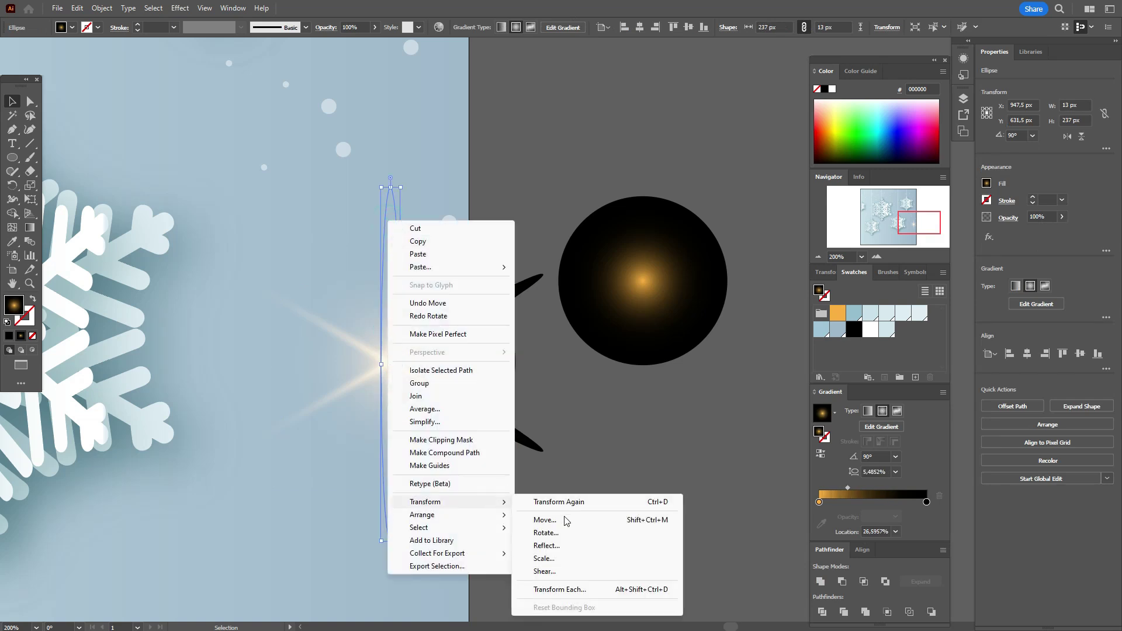
left_click(567, 532)
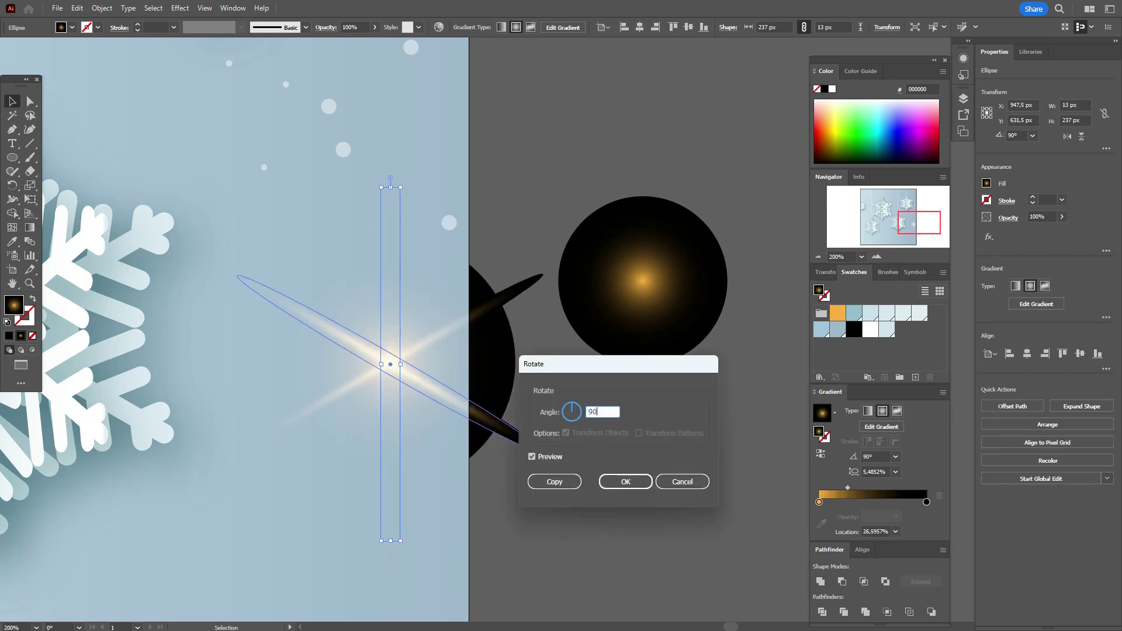
left_click(540, 486)
left_click(670, 462)
Shrink the star's two diagonal rays together to about 137 by 7.5 px and recentre them on the star
left_click(523, 293)
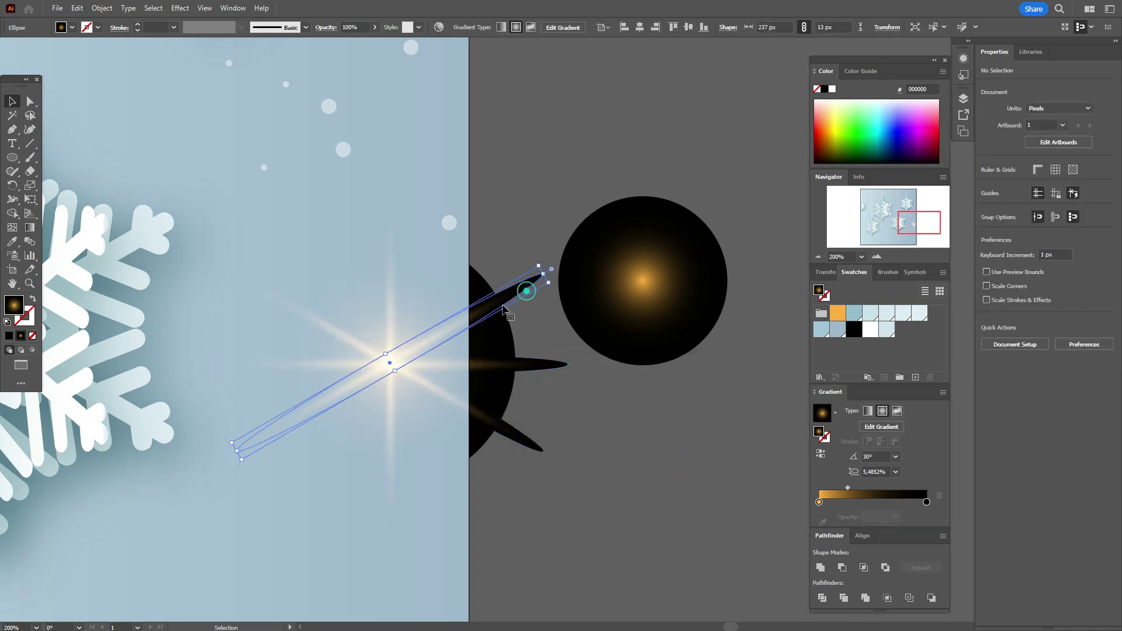
left_click(261, 285)
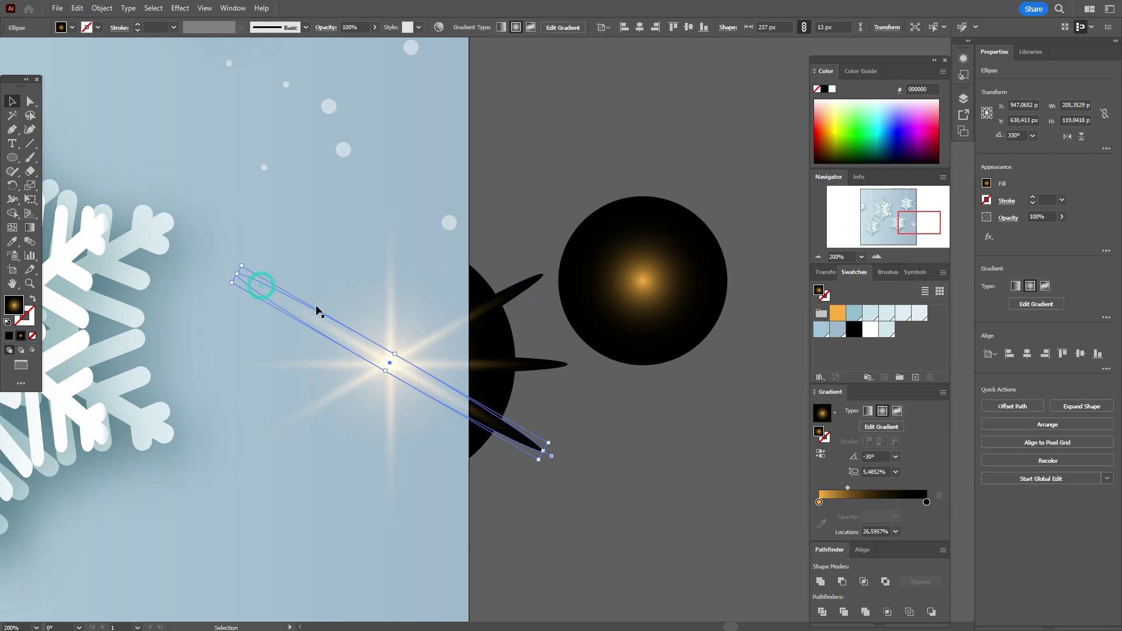
left_click(535, 288, "shift")
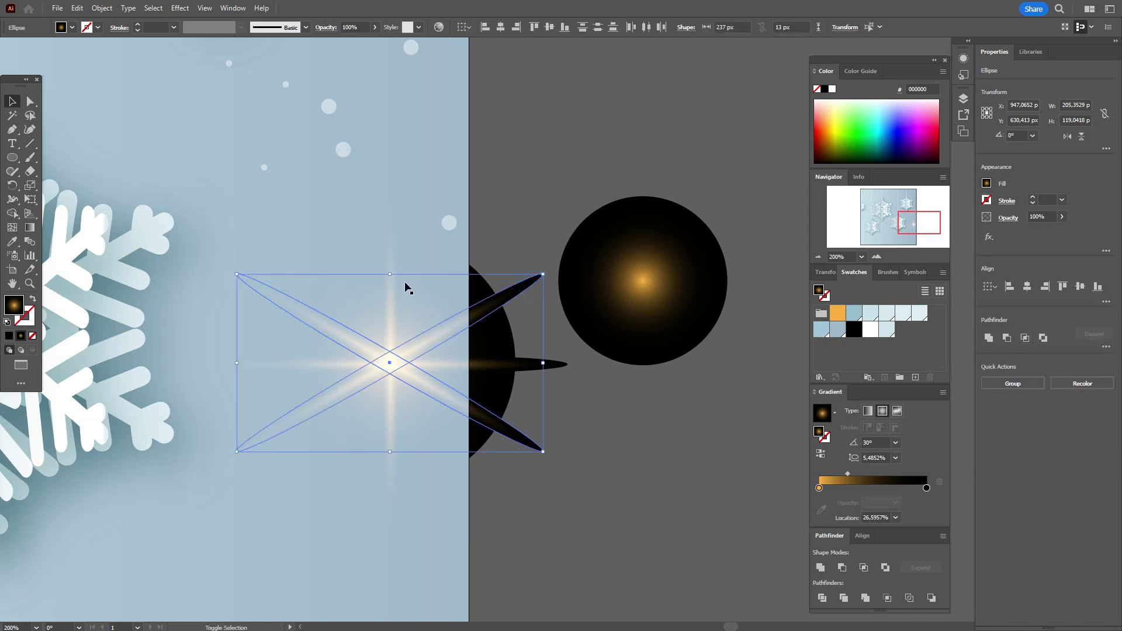
left_click_drag(389, 273, 388, 349)
left_click_drag(390, 401, 397, 373)
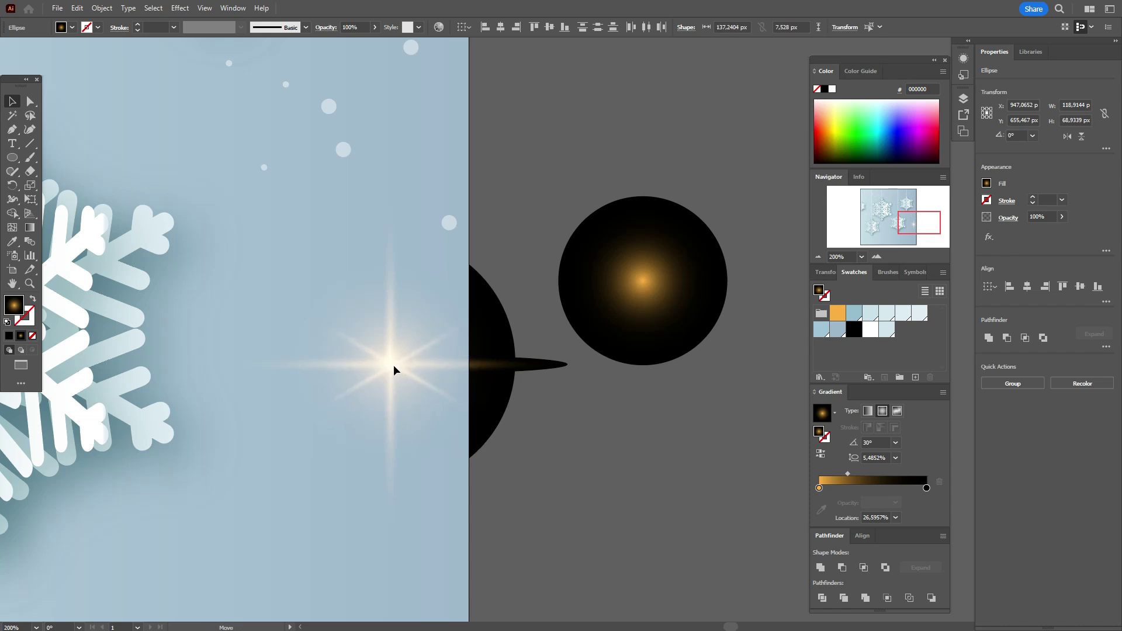
left_click_drag(392, 365, 392, 367)
Return the 113 px glow circle to the star's centre and group all the star's rays and glow shapes, excluding the other artwork
left_click_drag(703, 290, 451, 373)
left_click(660, 329)
left_click_drag(584, 285, 348, 475)
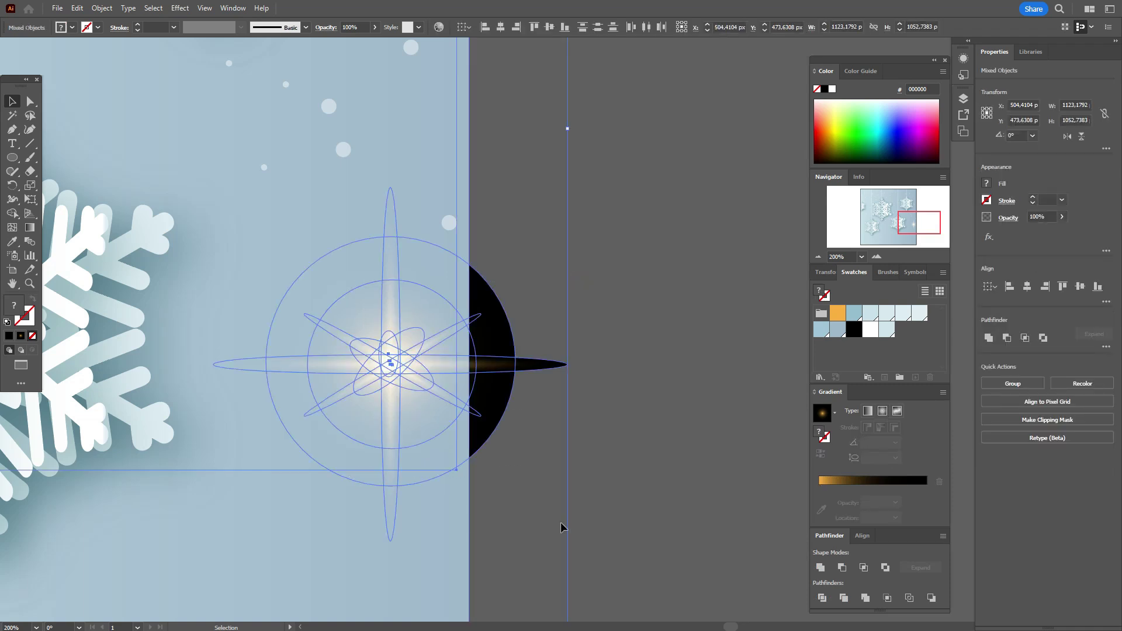
left_click_drag(432, 553, 429, 554)
left_click_drag(579, 299, 356, 433)
left_click_drag(402, 567, 412, 567)
left_click(230, 479, "shift")
right_click(499, 353)
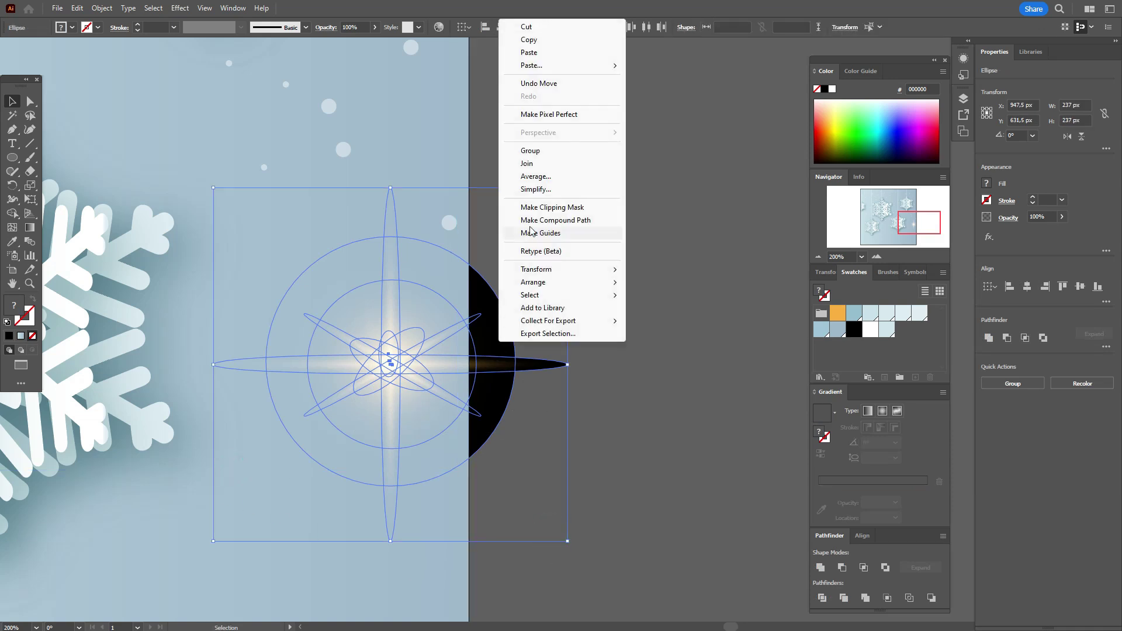
left_click(544, 150)
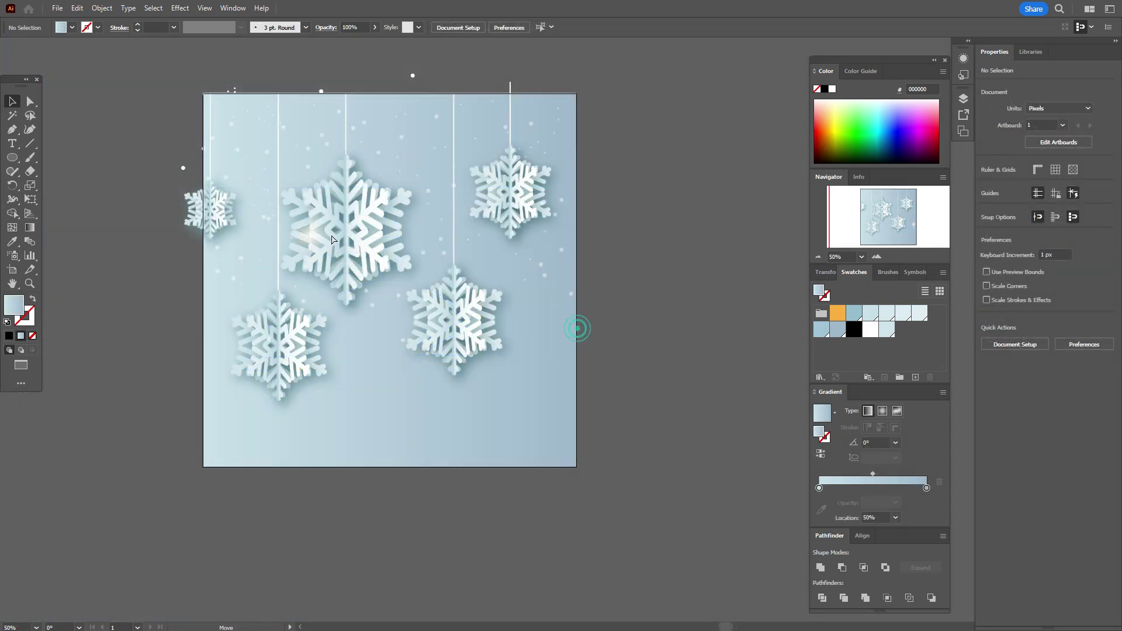
Place differently sized copies of the star group on the snowflakes and on the hanging lines just above two of them
left_click(365, 144)
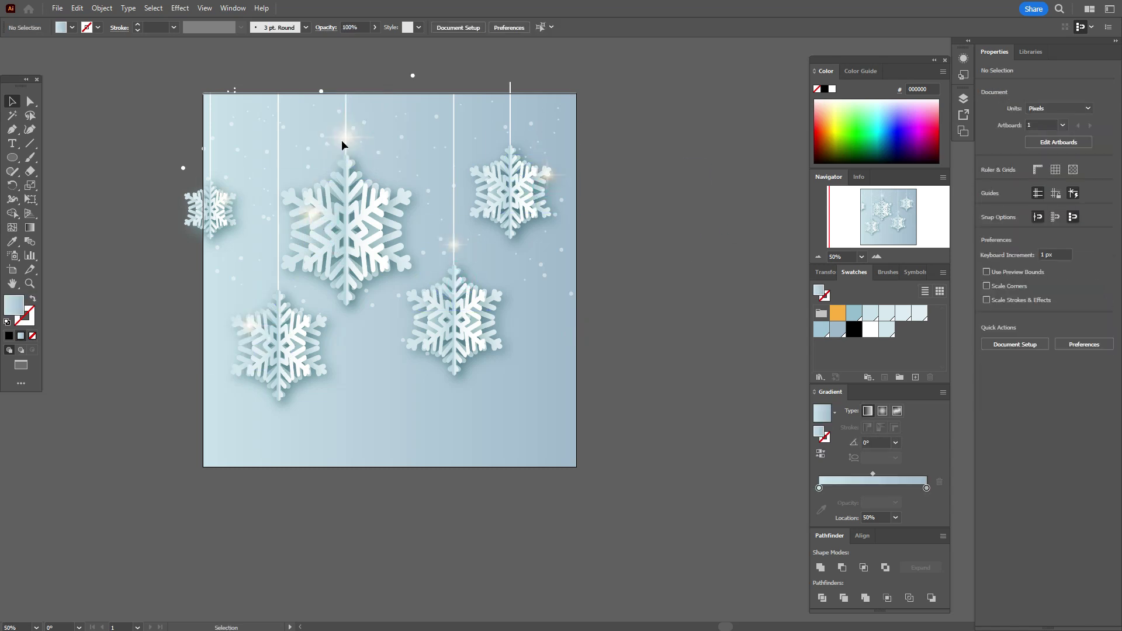
Duplicate the gradient background rectangle in place and bring the copy to the front of all artwork
scroll(345, 148, "up", 2)
left_click(420, 536)
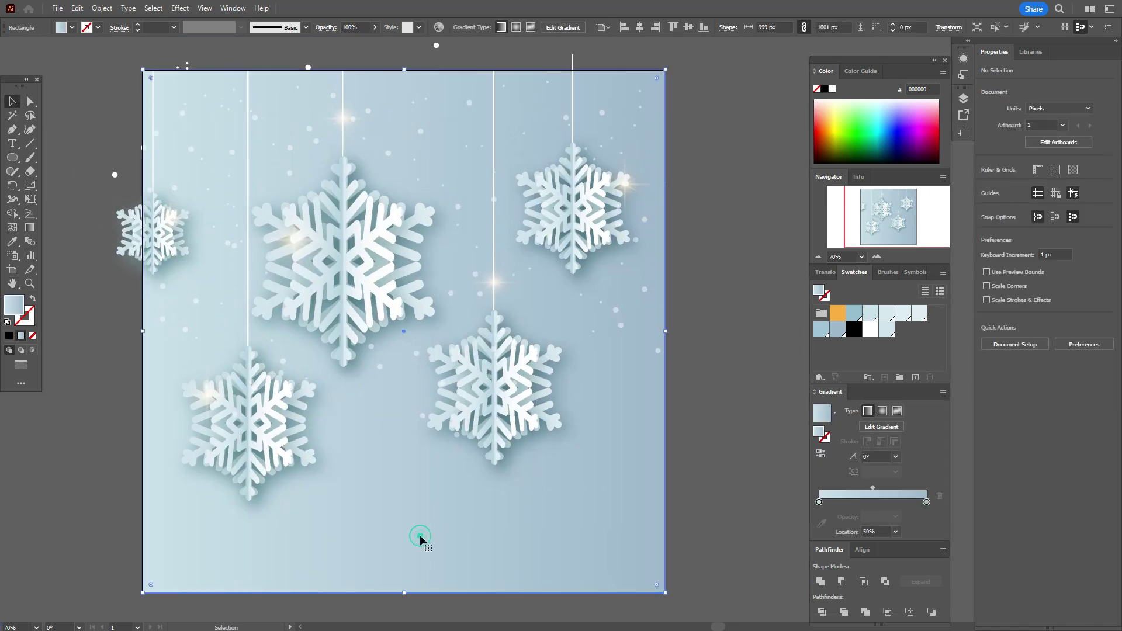
right_click(543, 476)
mouse_move(641, 428)
left_click(694, 415)
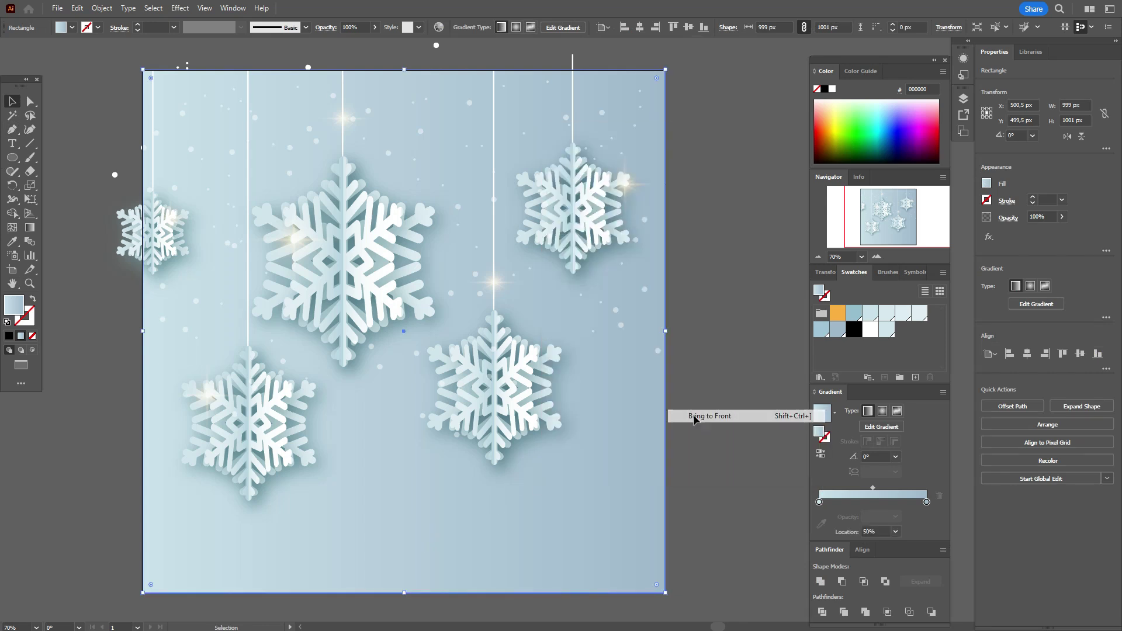
Make a clipping mask from all the artwork so the front rectangle trims everything outside the background
key("ctrl+a")
right_click(558, 356)
left_click(628, 266)
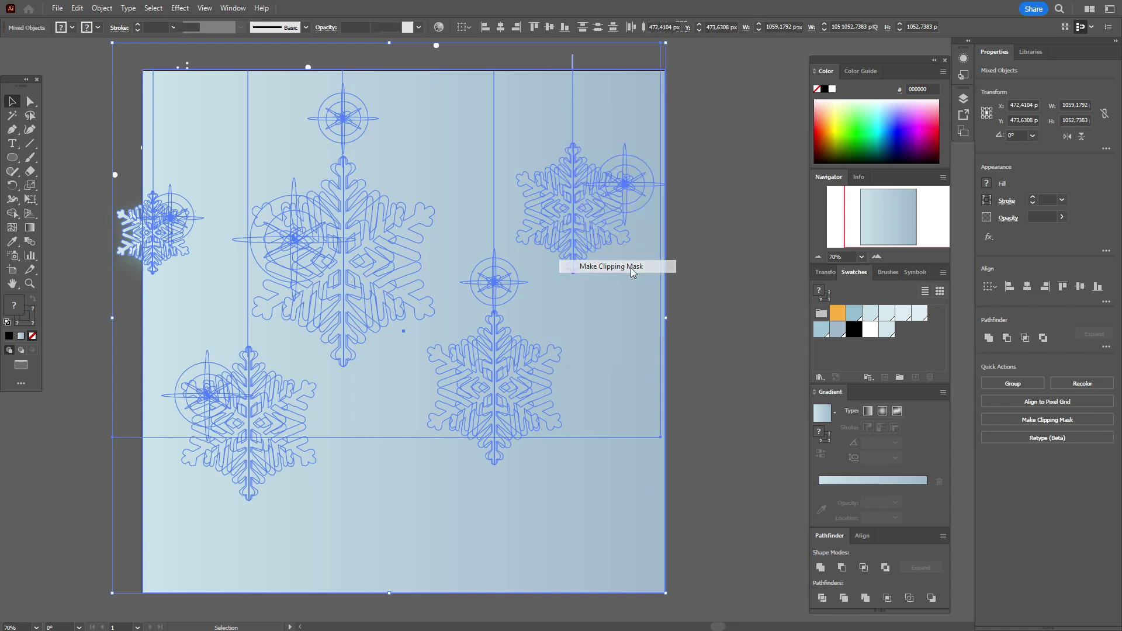
left_click(707, 327)
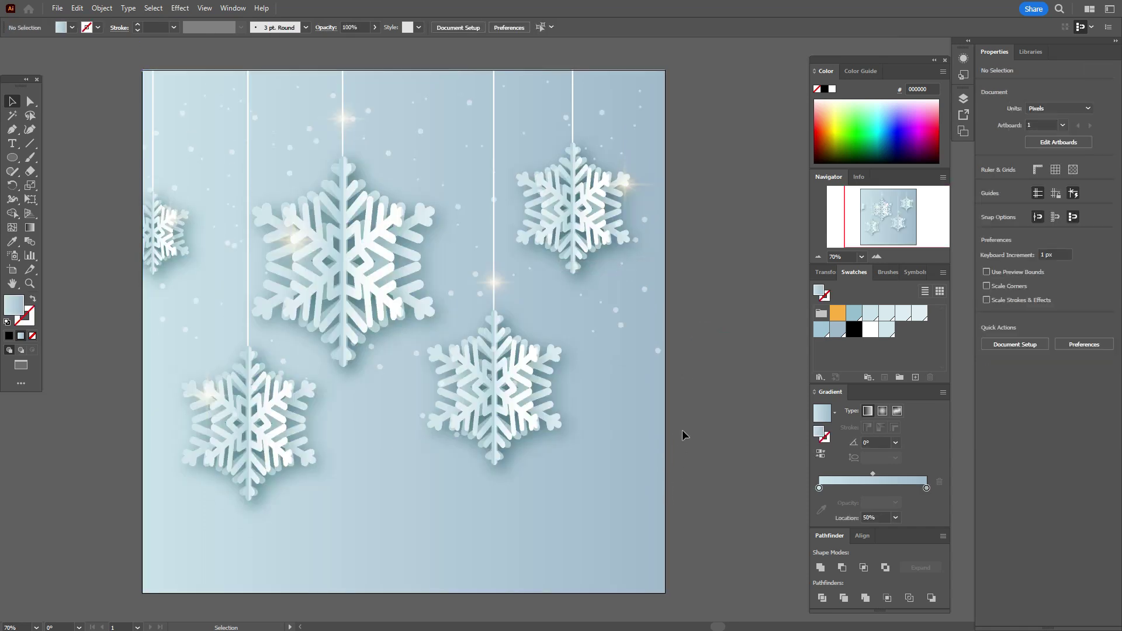